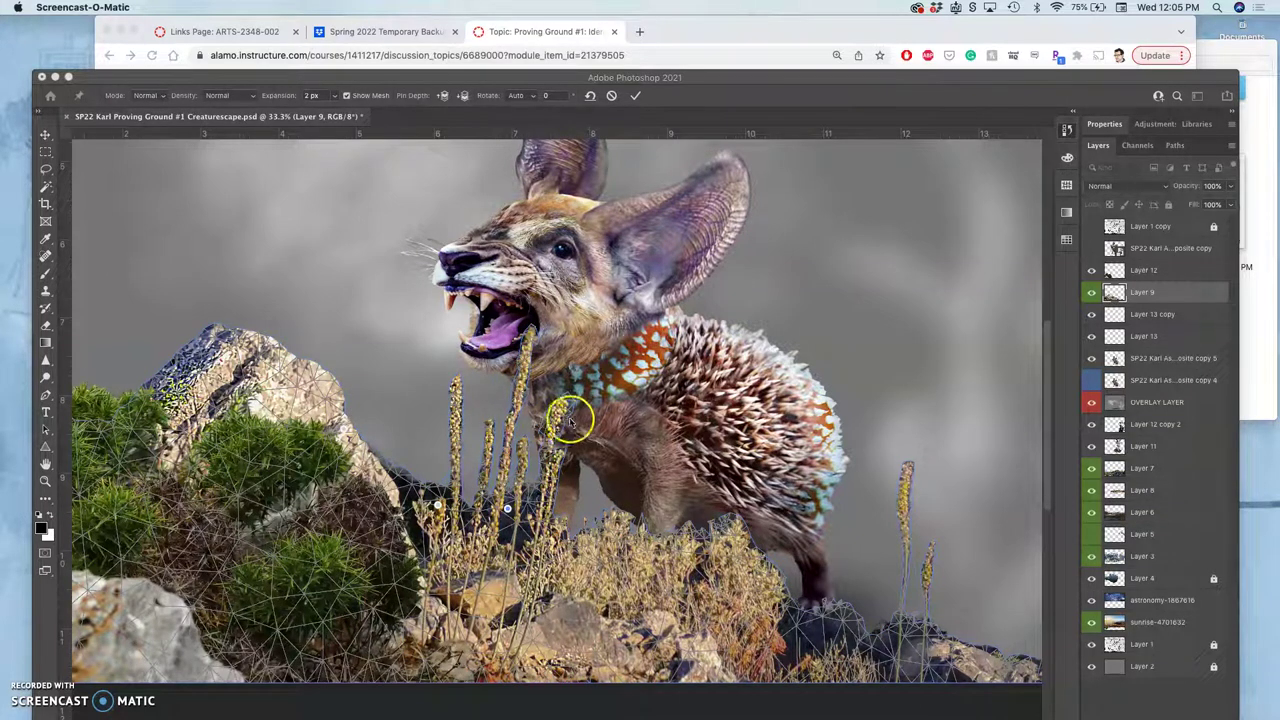
# Commit the Puppet Warp on Layer 9, then toggle its visibility to compare with the original
pyautogui.hscroll(5, 555, 452)
pyautogui.scroll(-2, 555, 452)
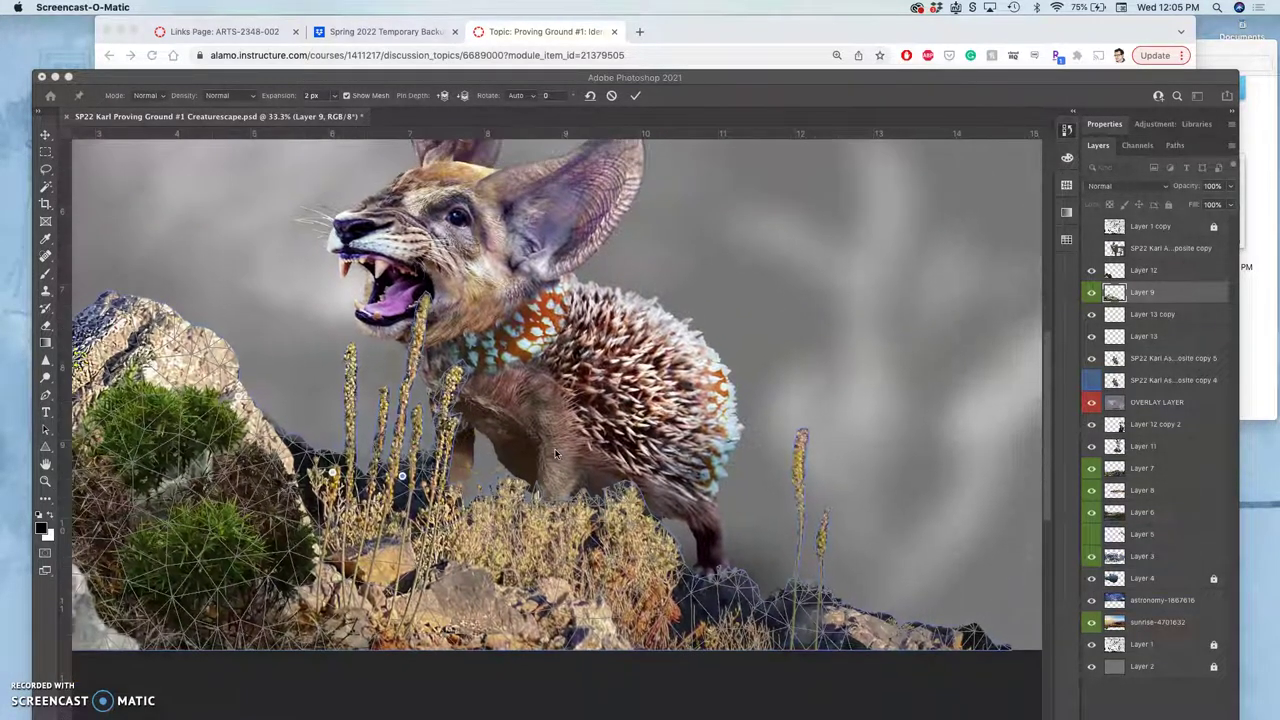
pyautogui.hscroll(-3, 557, 477)
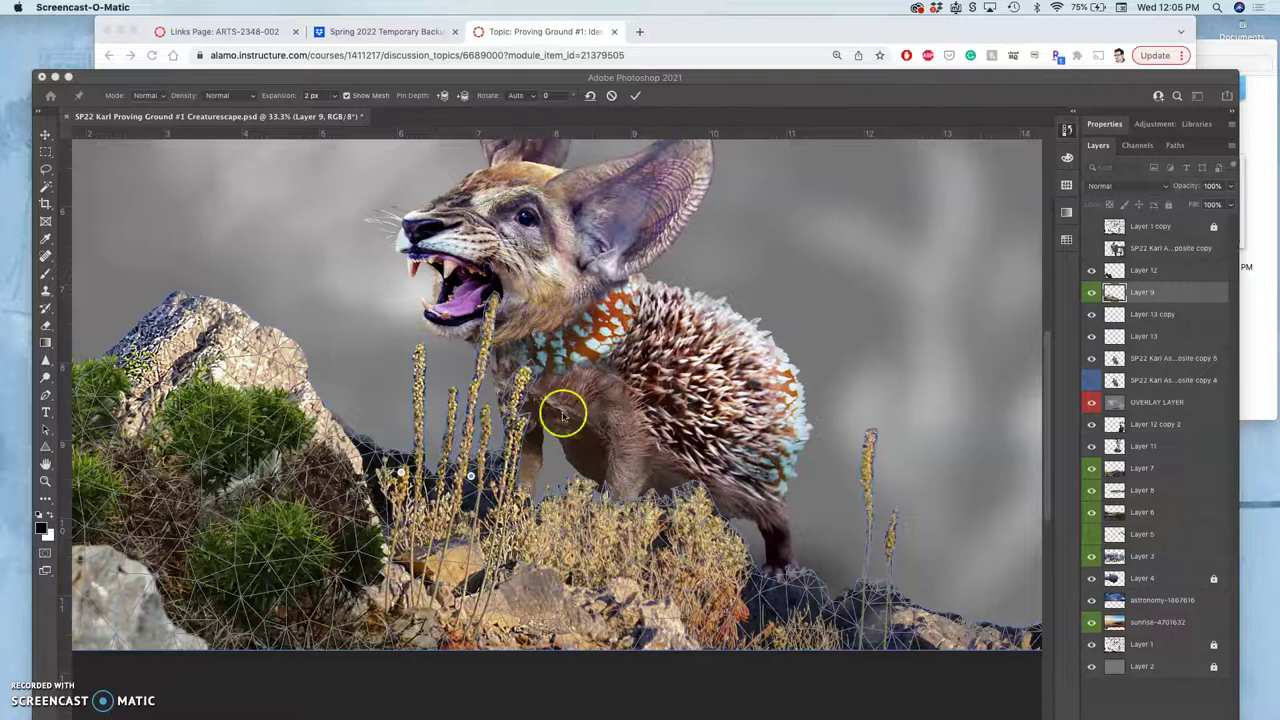
pyautogui.hscroll(6, 563, 410)
pyautogui.scroll(-2, 563, 410)
pyautogui.hscroll(6, 563, 415)
pyautogui.scroll(-2, 563, 415)
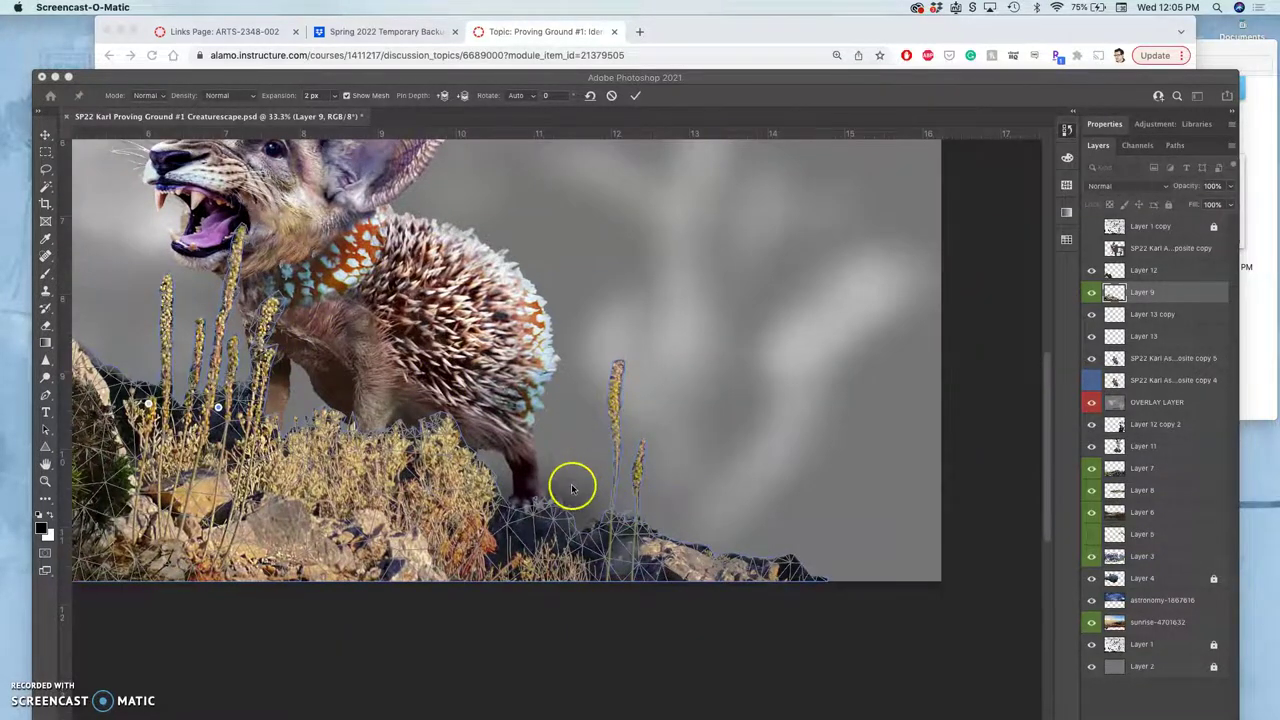
pyautogui.hscroll(-12, 485, 445)
pyautogui.scroll(-1, 485, 445)
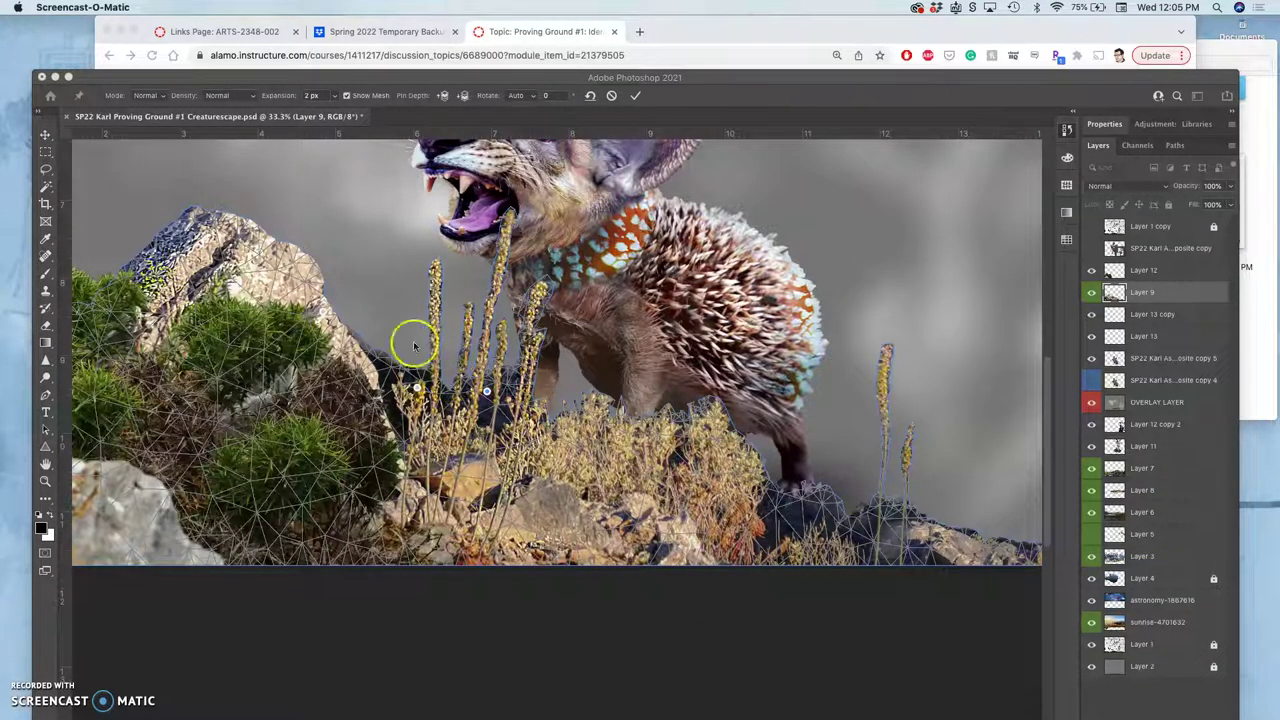
pyautogui.scroll(7, 257, 207)
pyautogui.hscroll(-1, 257, 207)
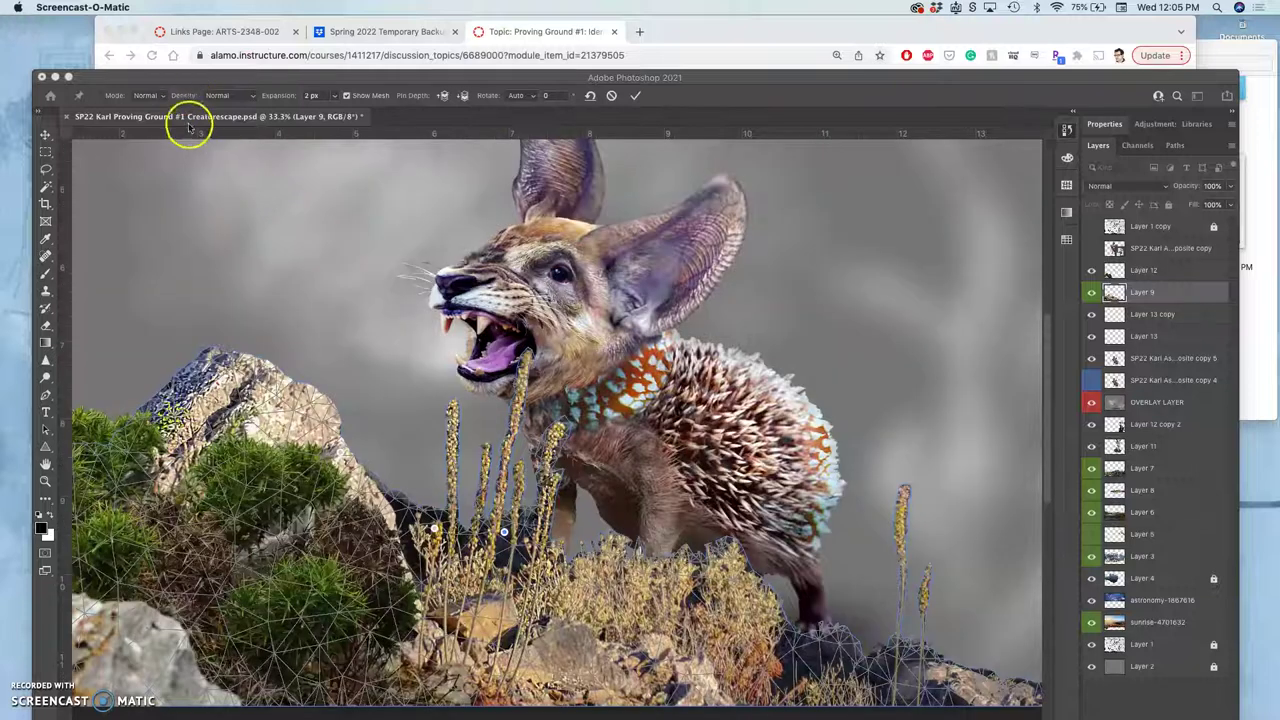
pyautogui.click(158, 75)
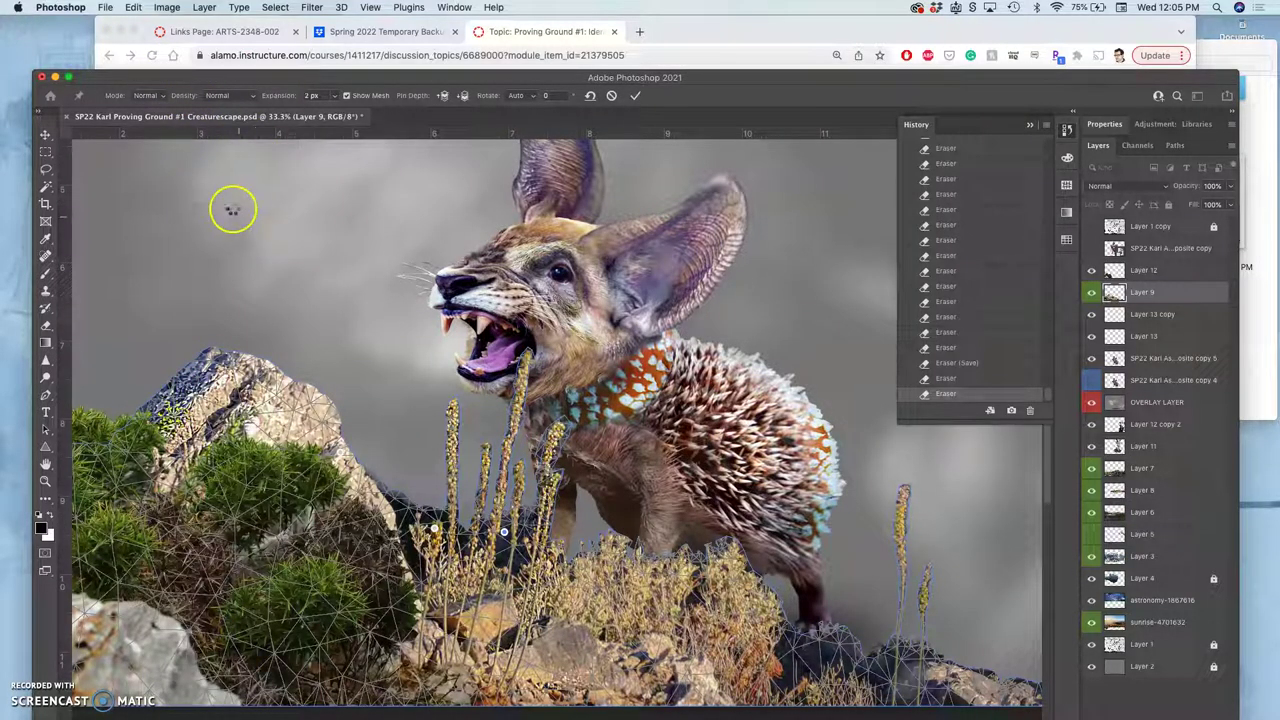
pyautogui.press('Return')
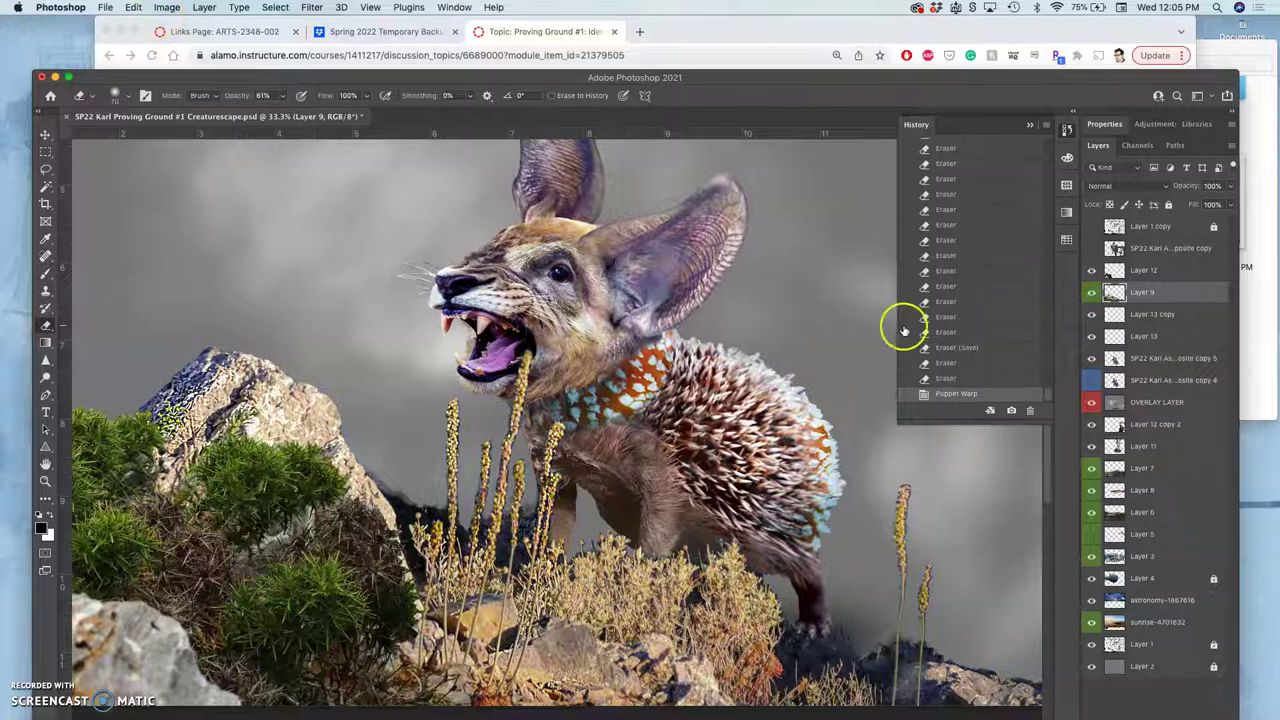
pyautogui.click(1091, 292)
pyautogui.click(1091, 292)
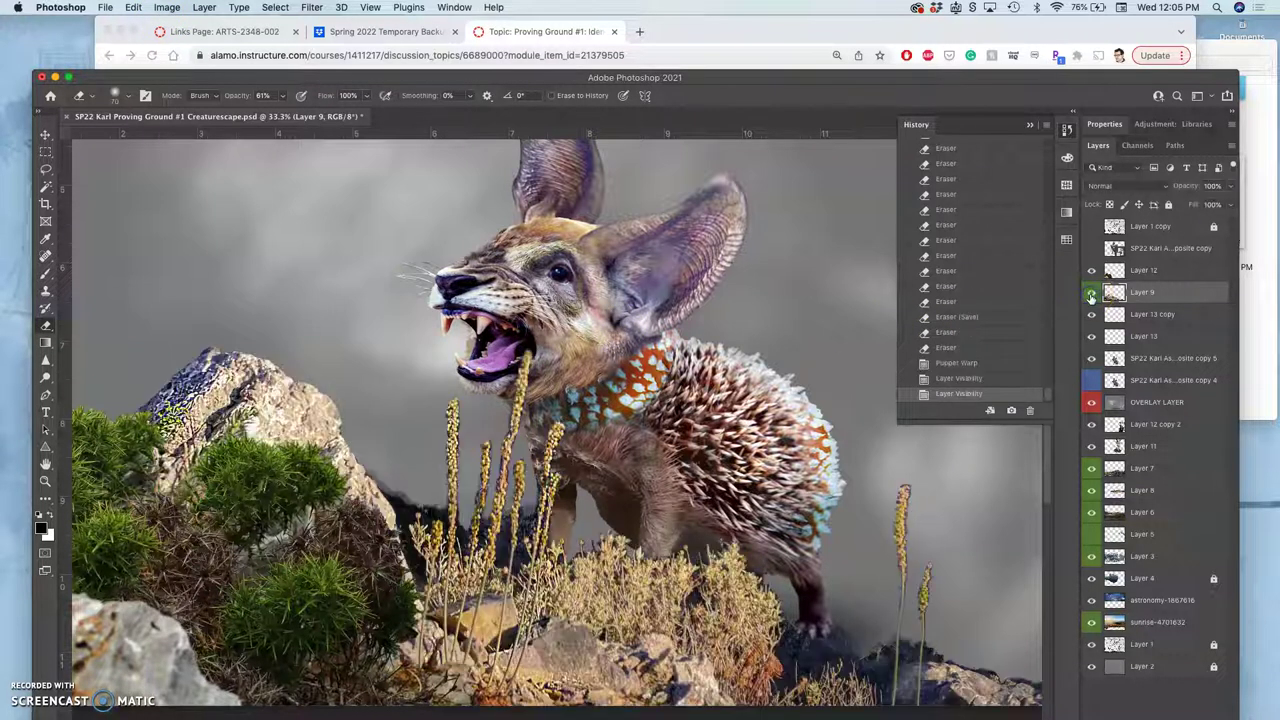
# Start a new Puppet Warp on Layer 9 and anchor the grass bottom with four pins
pyautogui.click(133, 7)
pyautogui.click(237, 318)
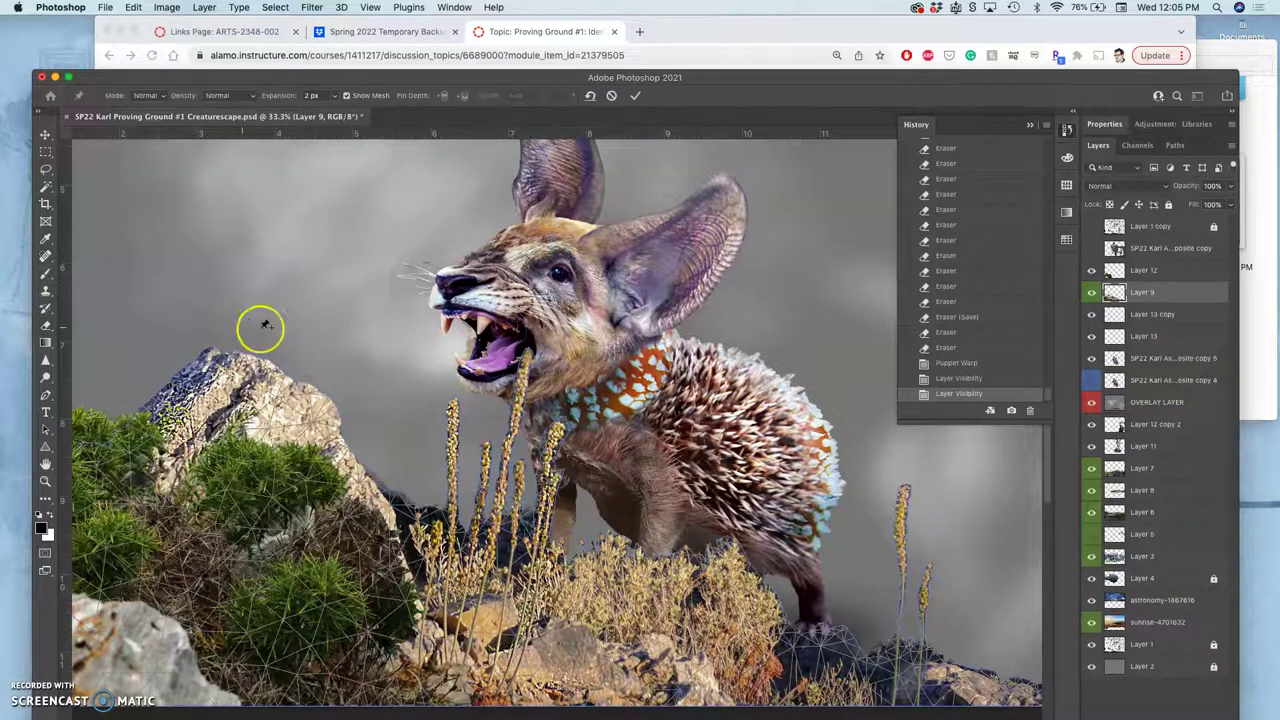
pyautogui.scroll(-5, 349, 375)
pyautogui.hscroll(5, 349, 375)
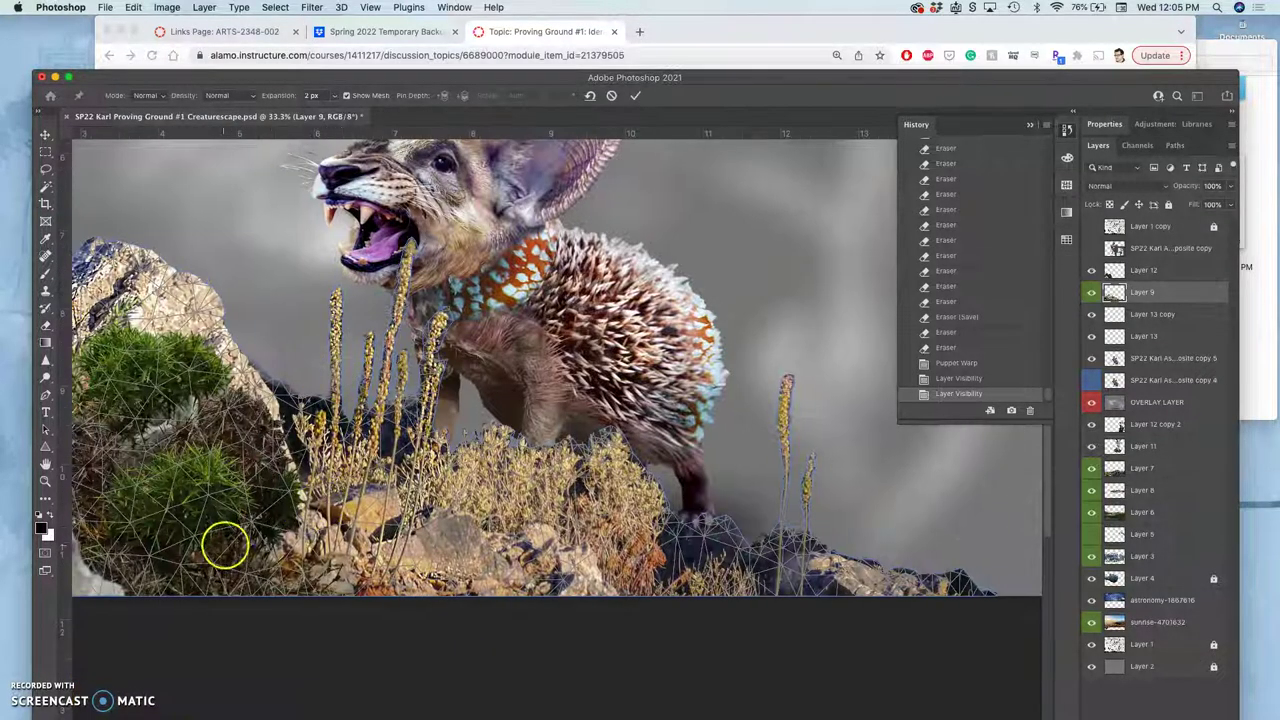
pyautogui.click(190, 565)
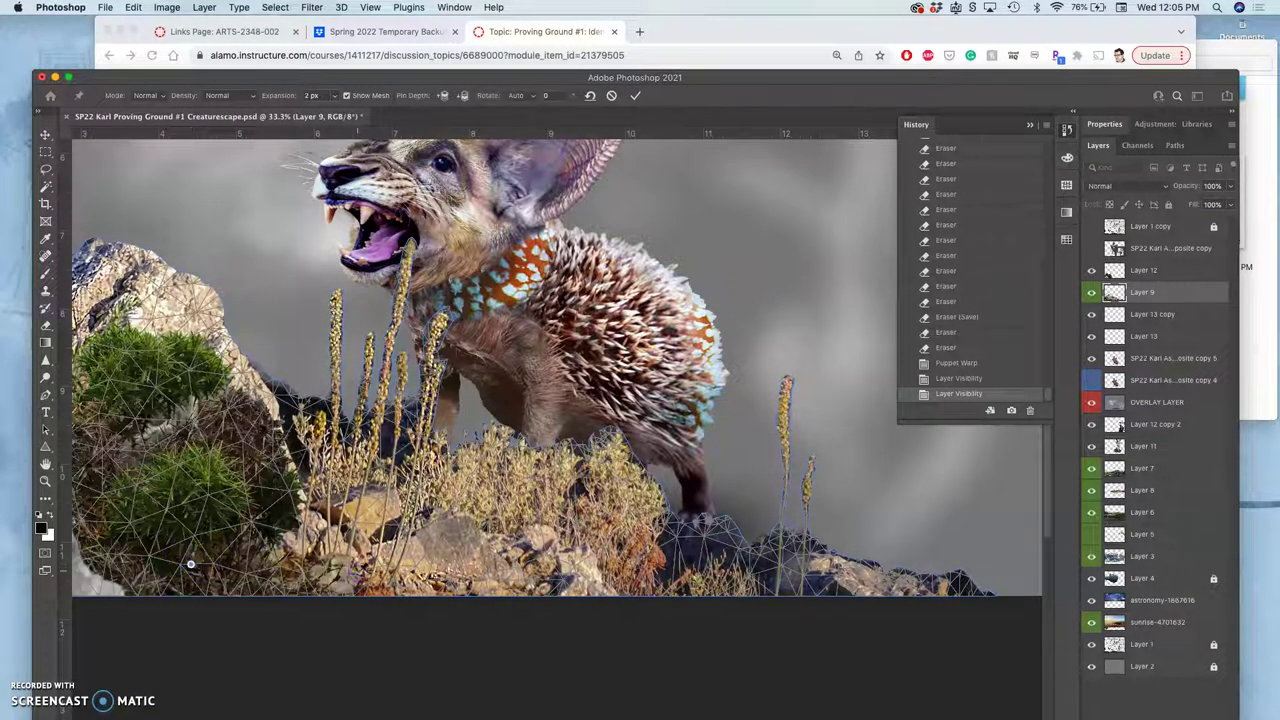
pyautogui.click(358, 571)
pyautogui.click(497, 572)
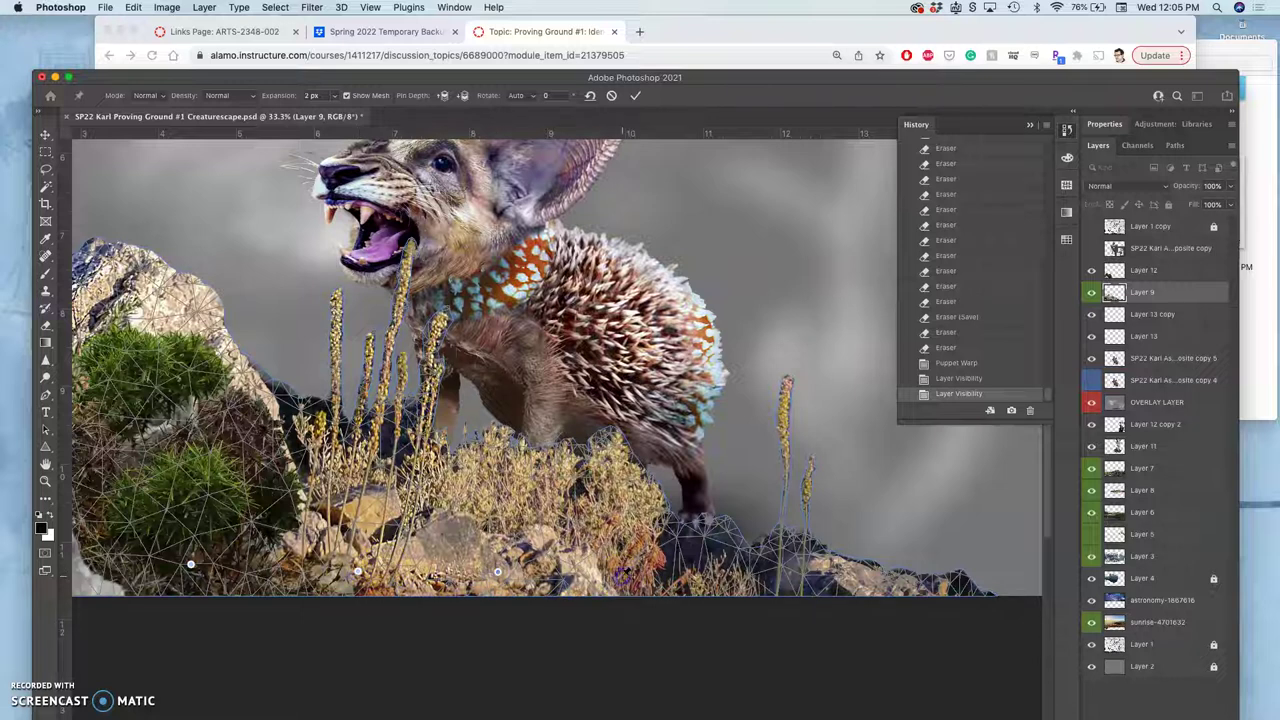
pyautogui.click(622, 576)
# Pin the tall grass stalks and drag them to bend down-left, with the right stalk bent downward
pyautogui.click(369, 338)
pyautogui.moveTo(407, 252); pyautogui.dragTo(386, 308)
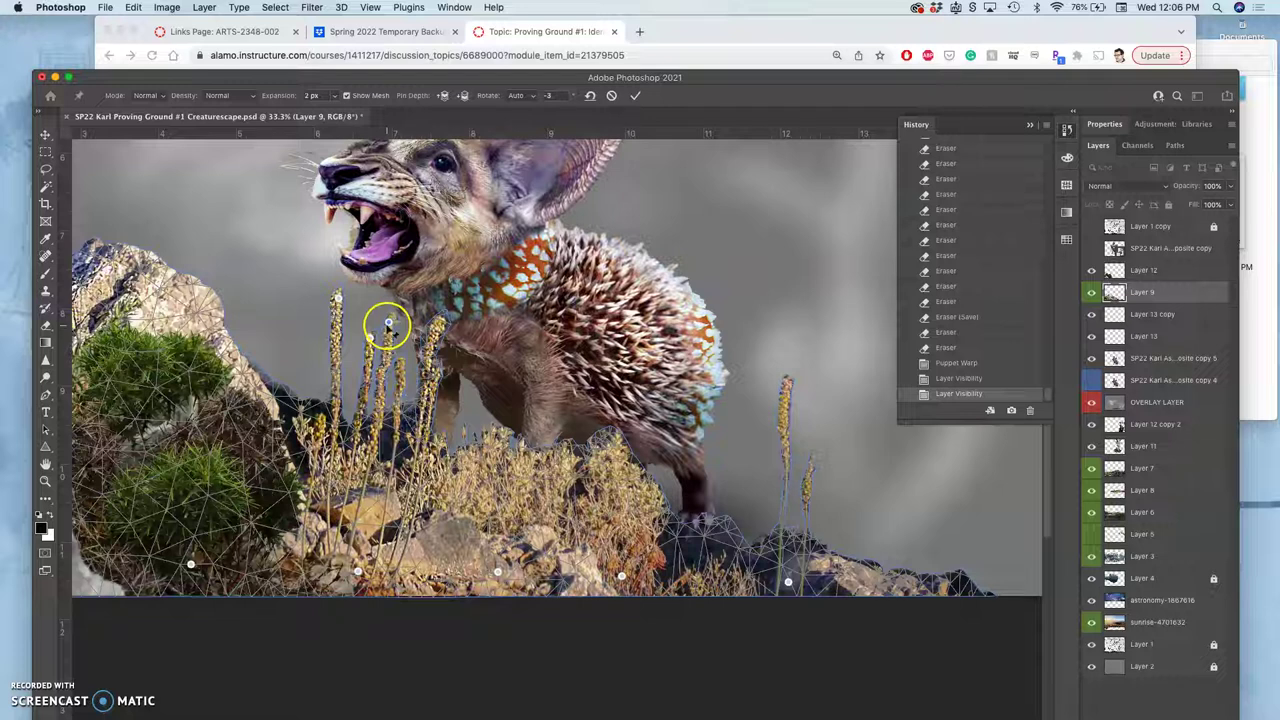
pyautogui.moveTo(387, 326); pyautogui.dragTo(386, 331)
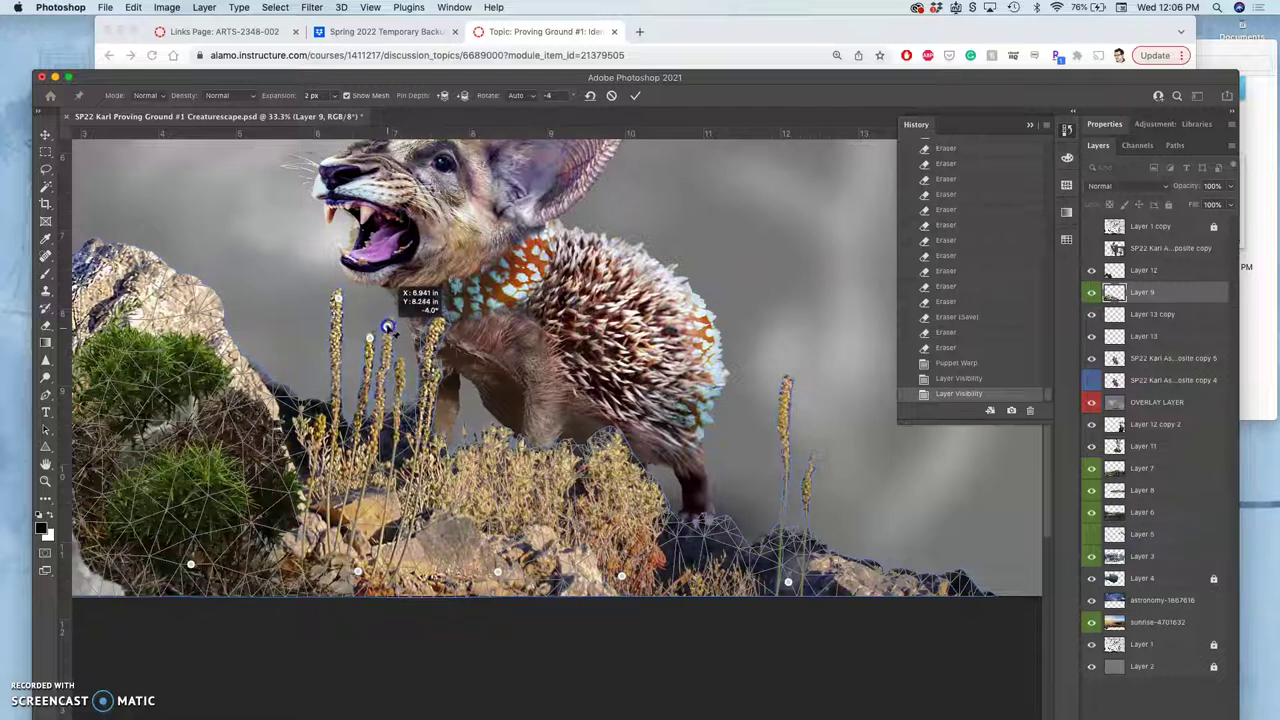
pyautogui.moveTo(369, 339); pyautogui.dragTo(362, 346)
pyautogui.click(338, 298)
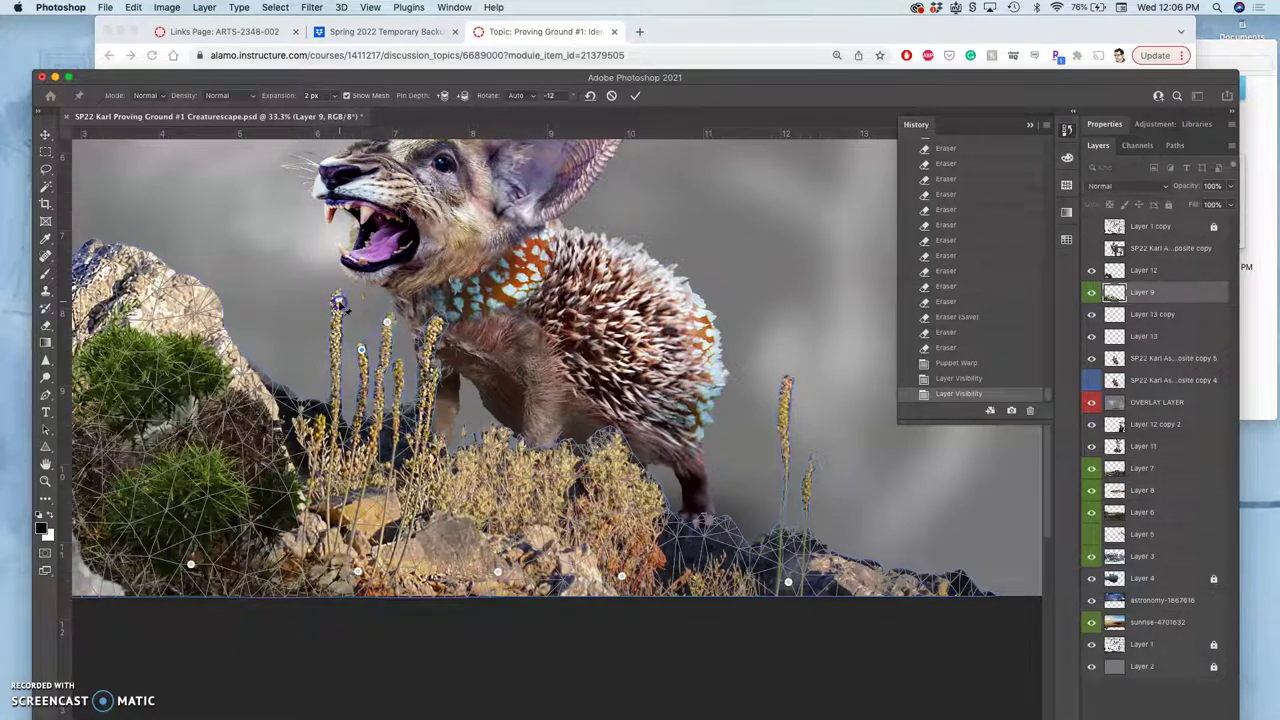
pyautogui.moveTo(338, 300); pyautogui.dragTo(333, 302)
pyautogui.moveTo(400, 348); pyautogui.dragTo(447, 336)
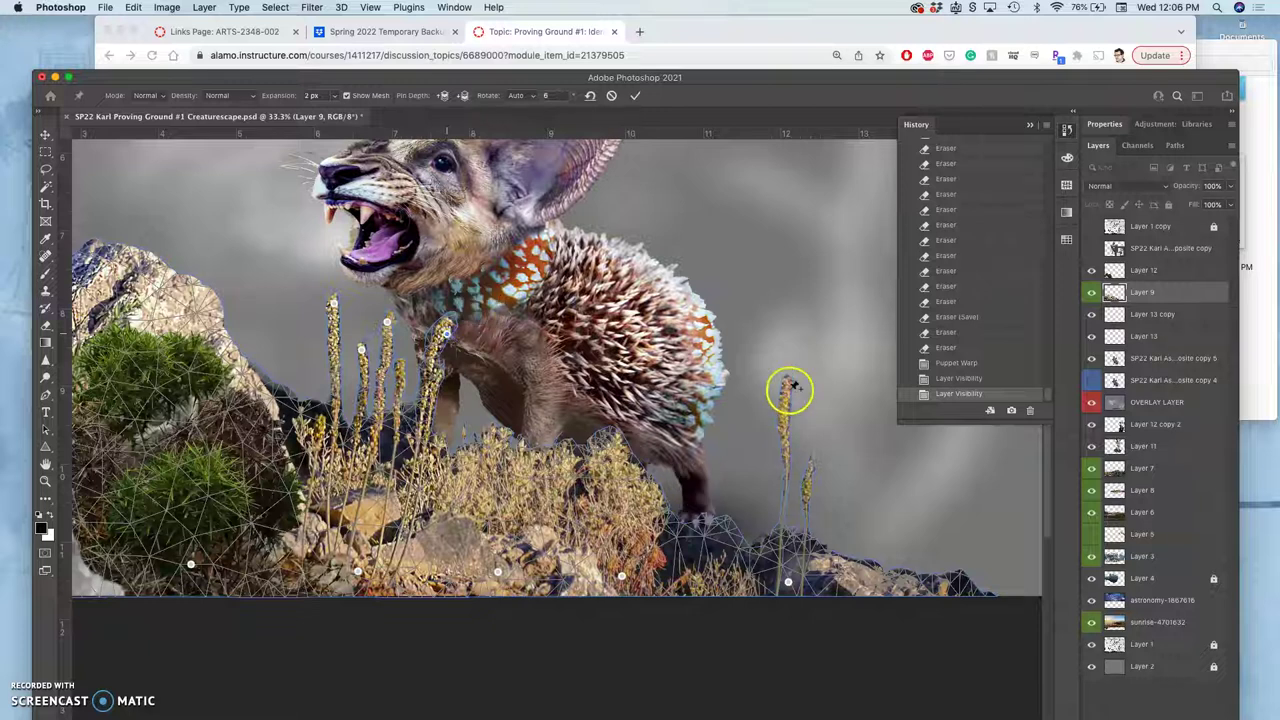
pyautogui.moveTo(788, 387); pyautogui.dragTo(786, 403)
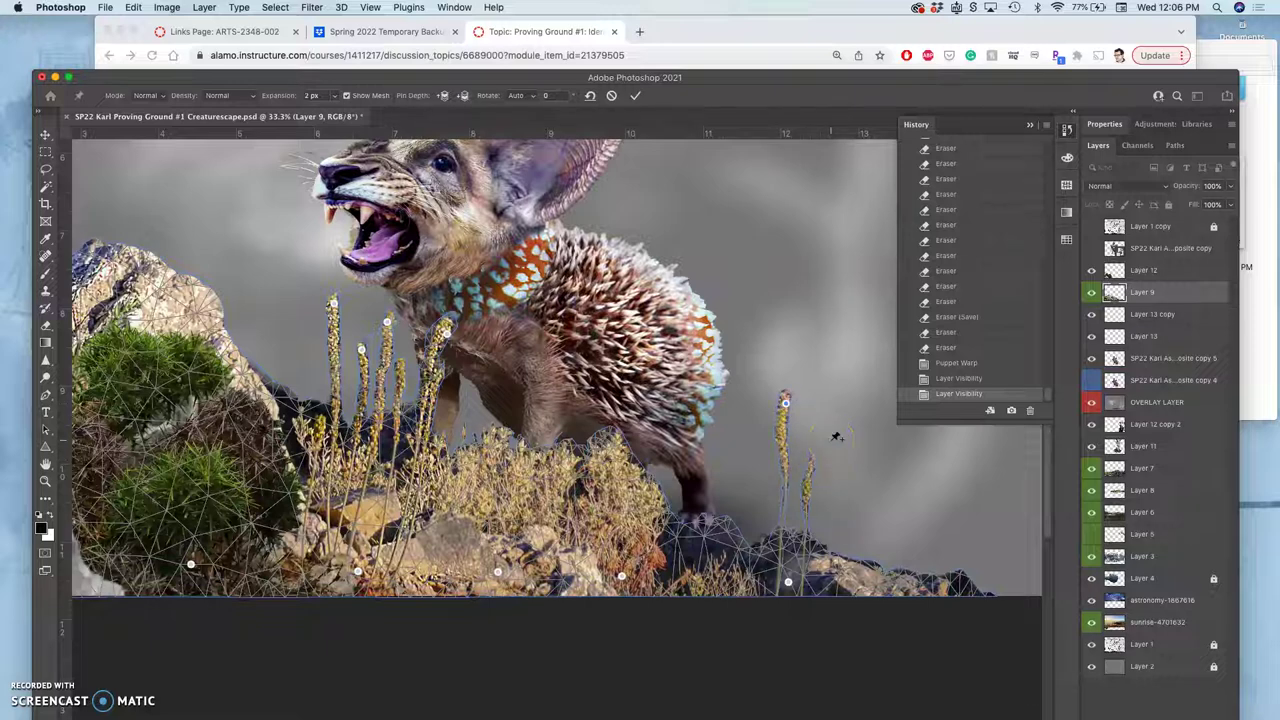
# Commit the grass warp and erase stray pixels beside the stalk and between the stalks
pyautogui.press('Return')
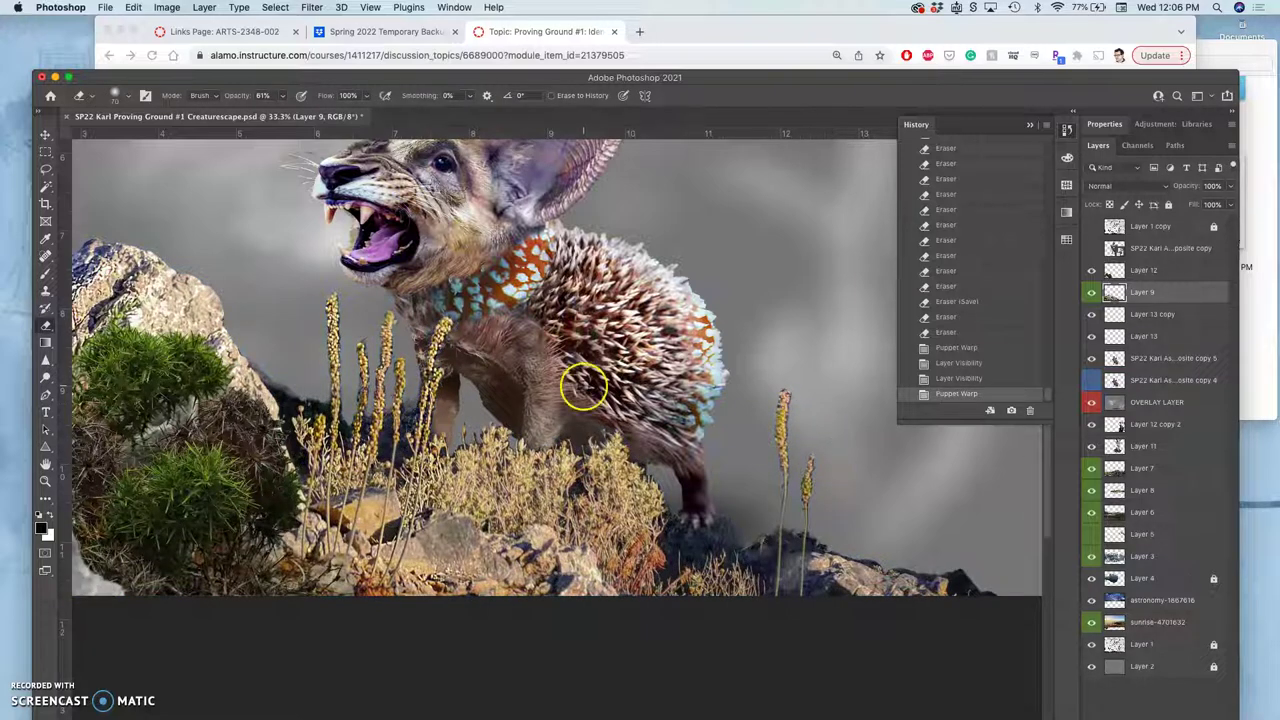
pyautogui.scroll(2, 583, 387)
pyautogui.hscroll(-3, 586, 380)
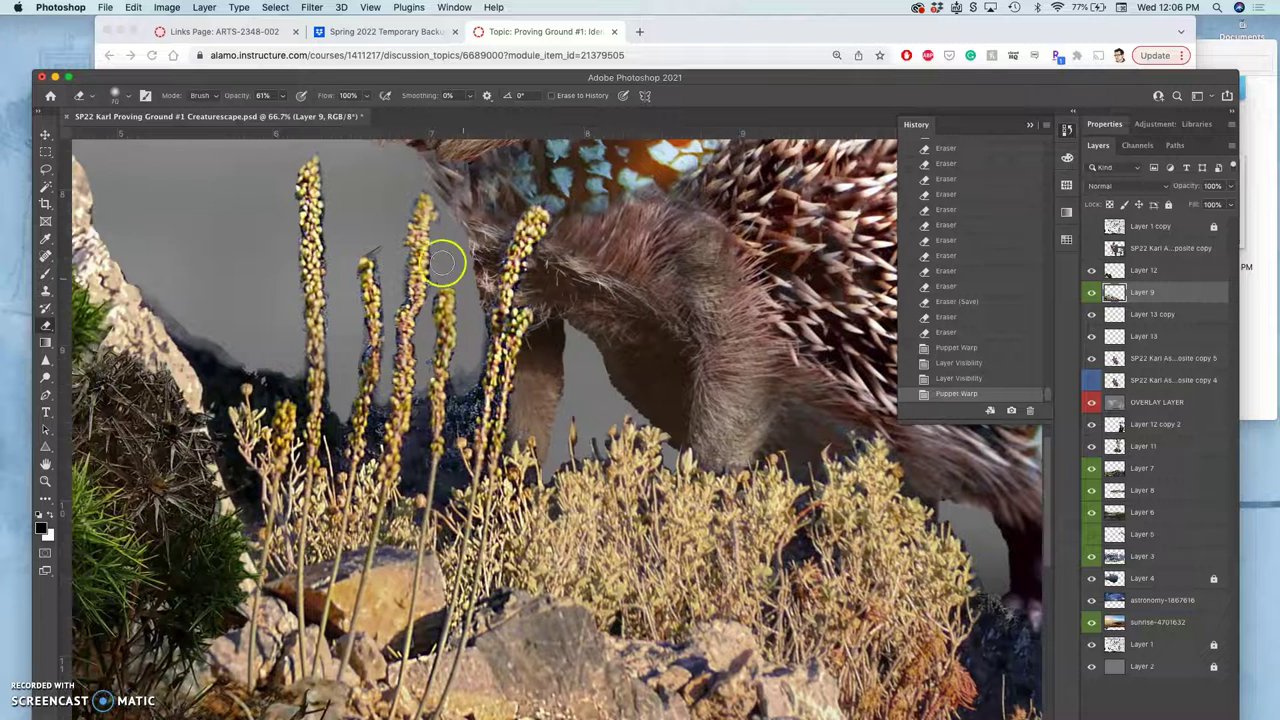
pyautogui.click(376, 245)
pyautogui.click(377, 245)
pyautogui.click(377, 245)
pyautogui.click(378, 246)
pyautogui.click(378, 246)
pyautogui.click(379, 246)
pyautogui.click(379, 246)
pyautogui.click(379, 246)
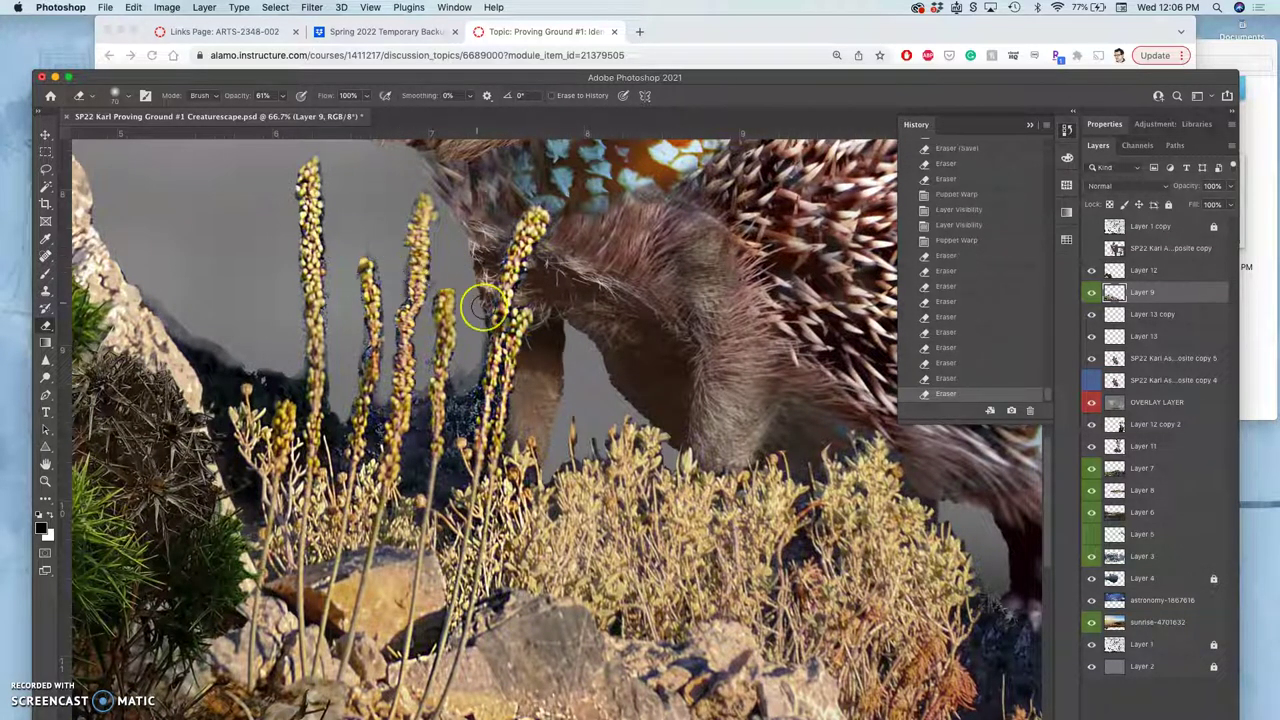
pyautogui.scroll(2, 481, 306)
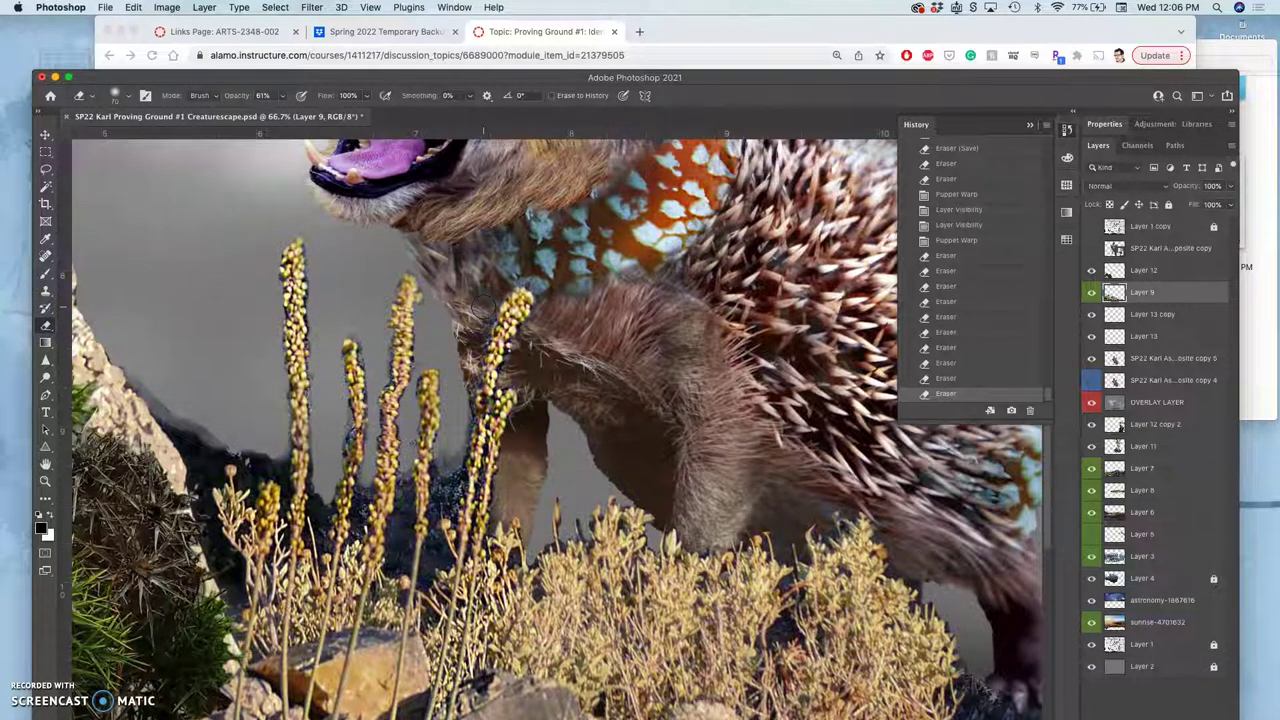
pyautogui.click(440, 463)
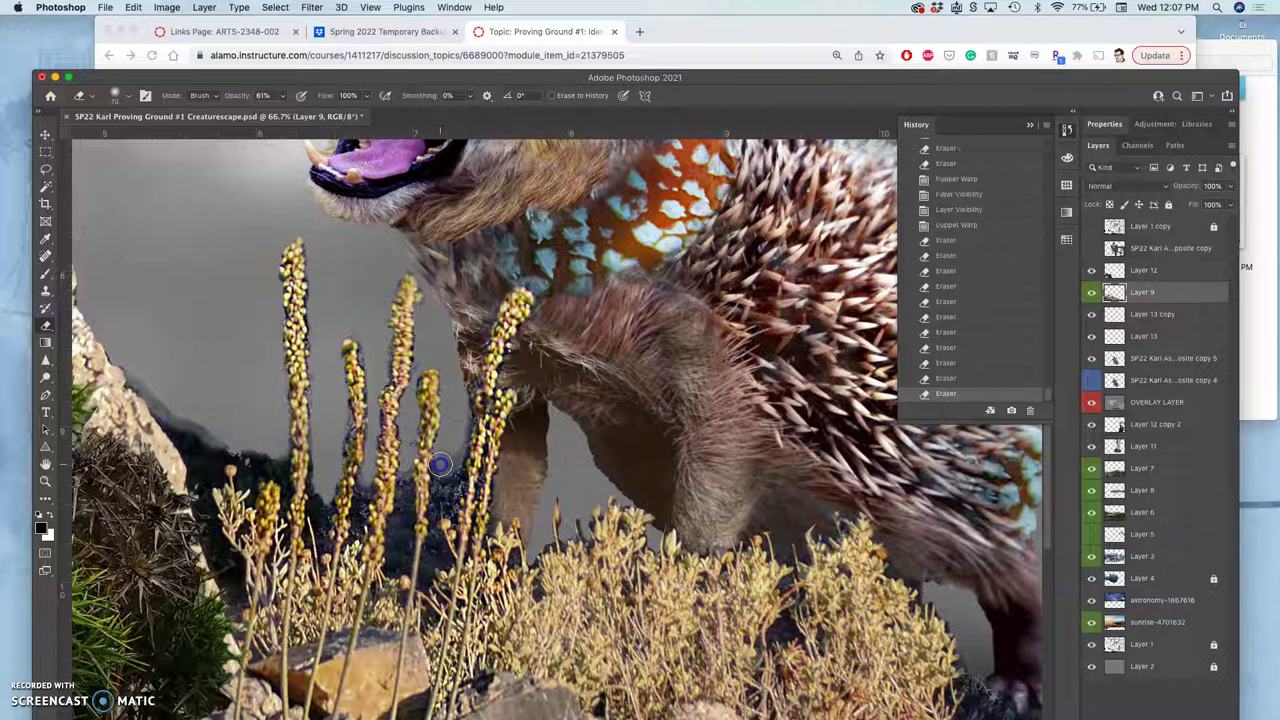
pyautogui.click(440, 463)
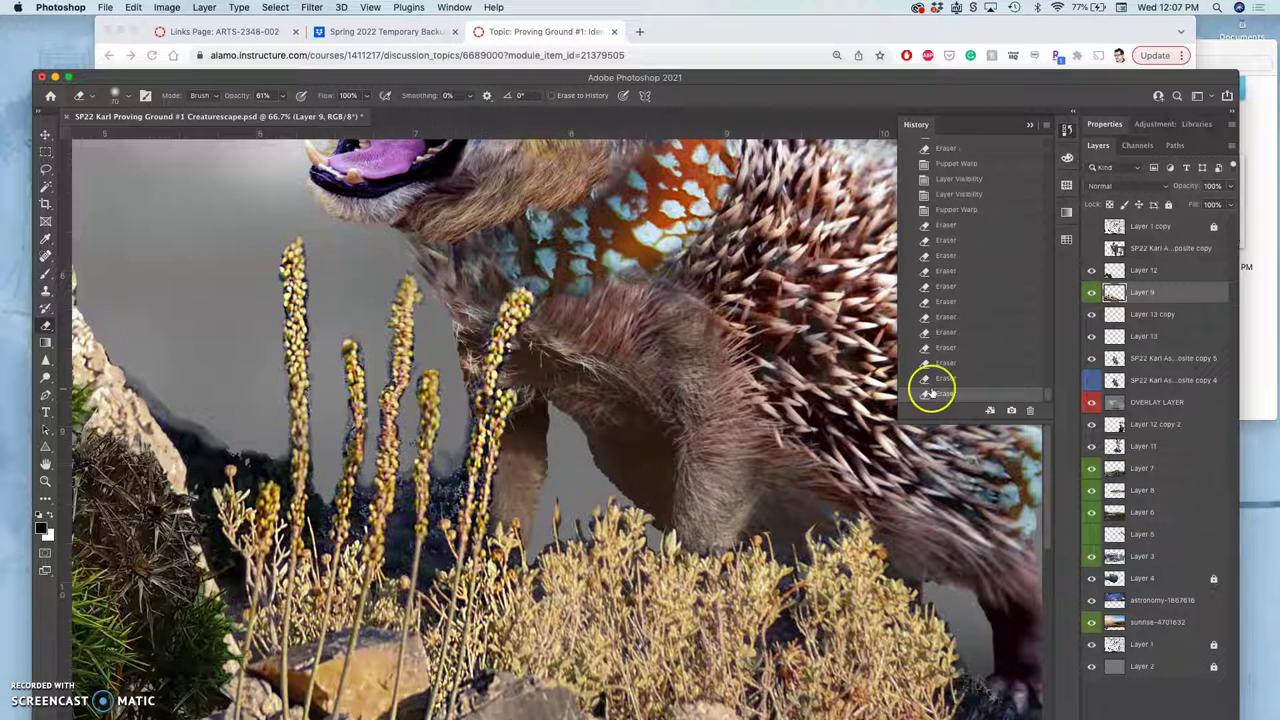
# Set OVERLAY LAYER's blend mode to Overlay, undoing an accidental erase on it
pyautogui.click(1152, 403)
pyautogui.click(1112, 187)
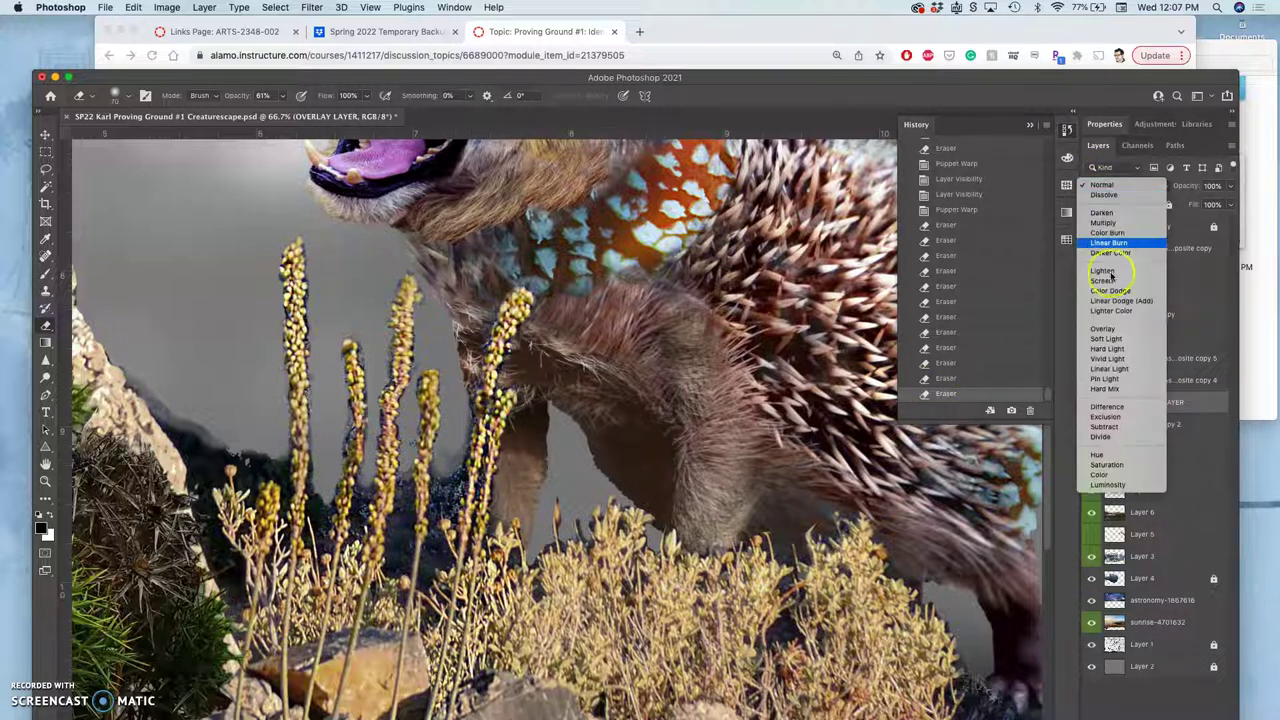
pyautogui.click(1108, 330)
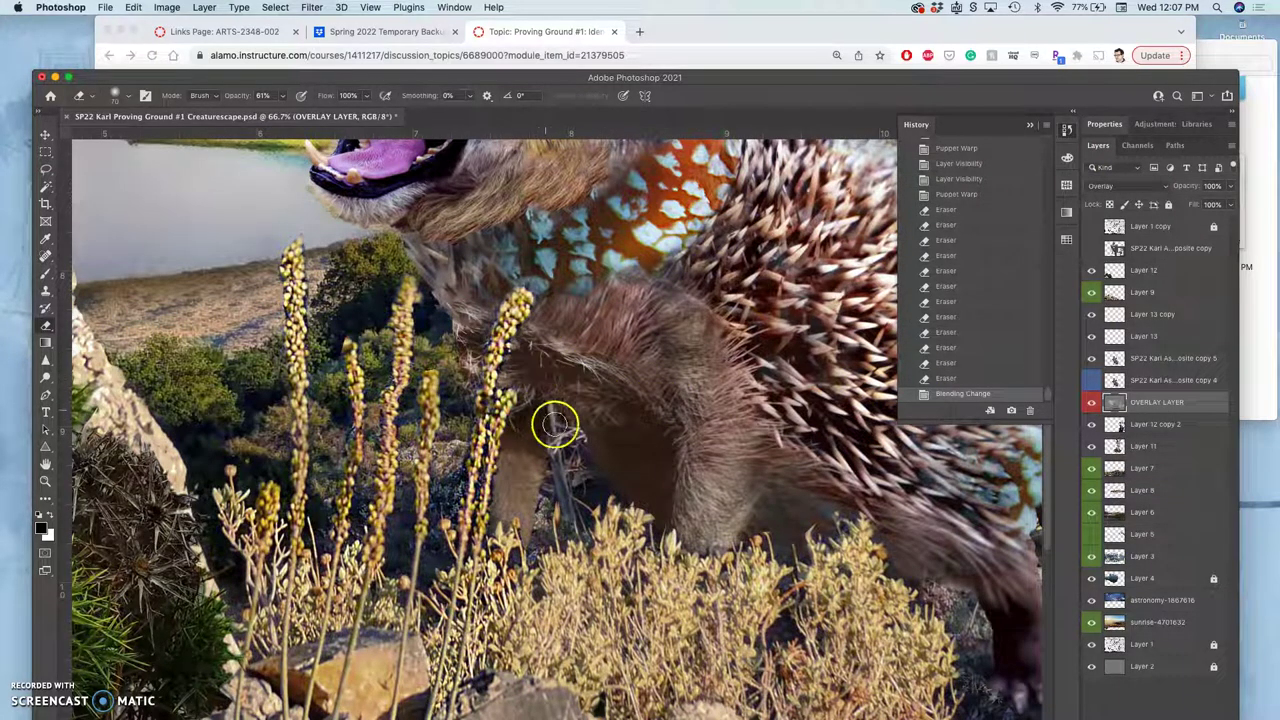
pyautogui.scroll(-4, 602, 455)
pyautogui.scroll(-2, 606, 458)
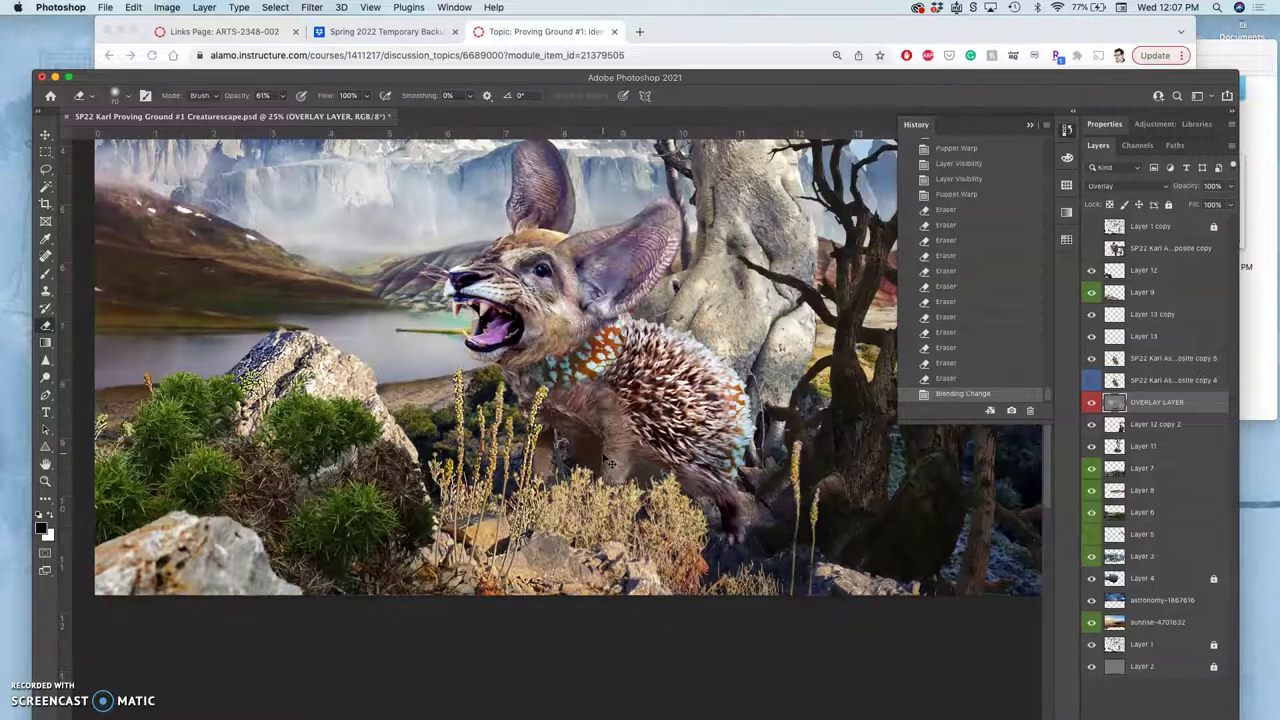
pyautogui.scroll(4, 609, 462)
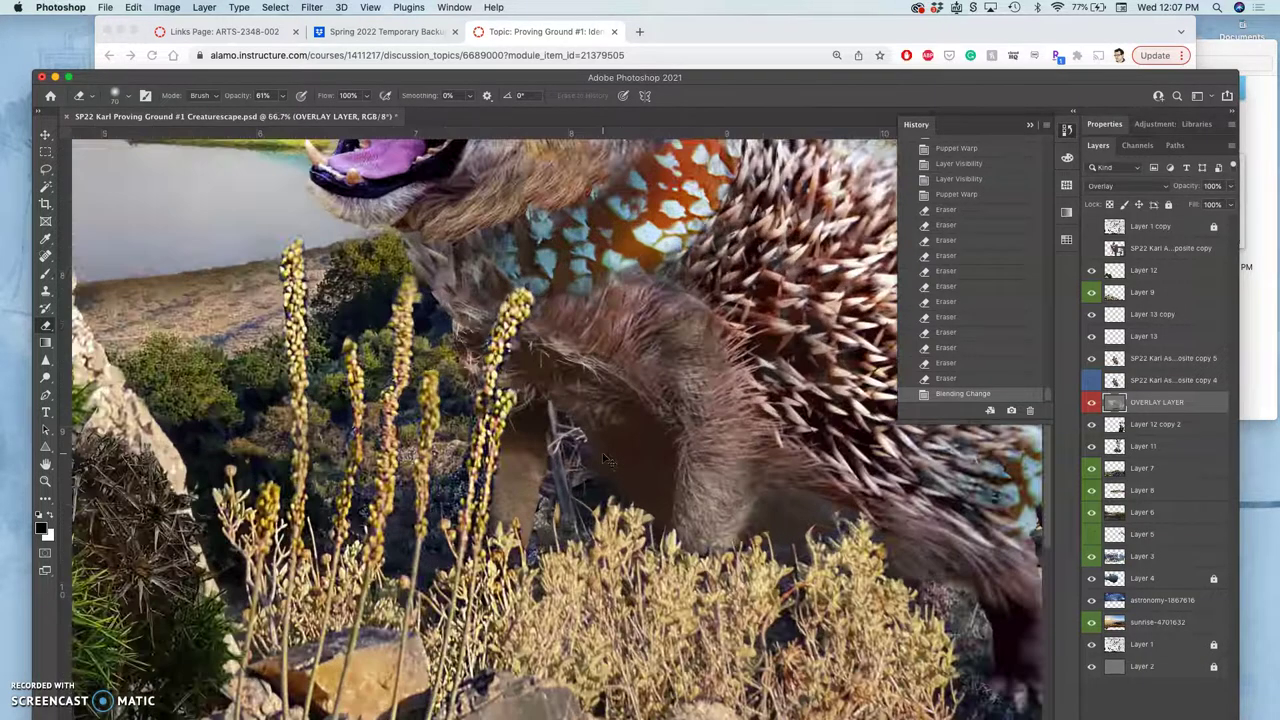
pyautogui.click(445, 489)
pyautogui.press('super+z')
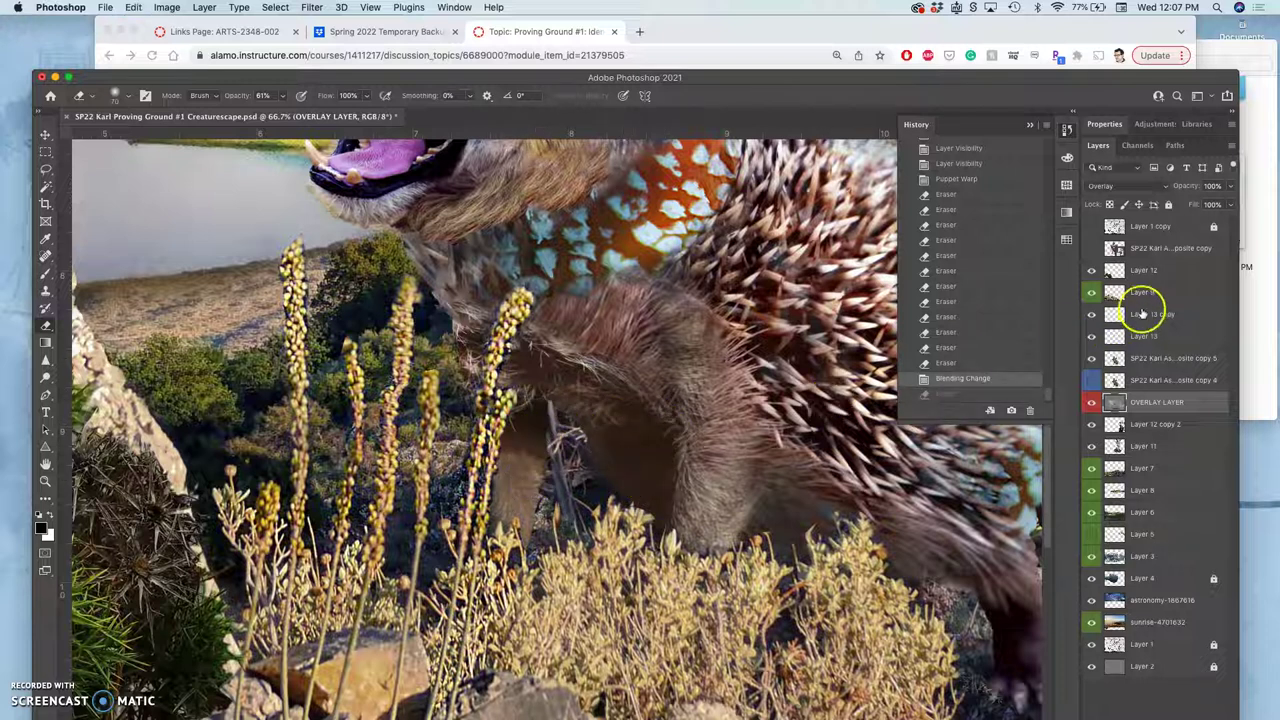
# On Layer 9, erase the dark patches between the grass stalks near the creature's leg
pyautogui.click(1142, 292)
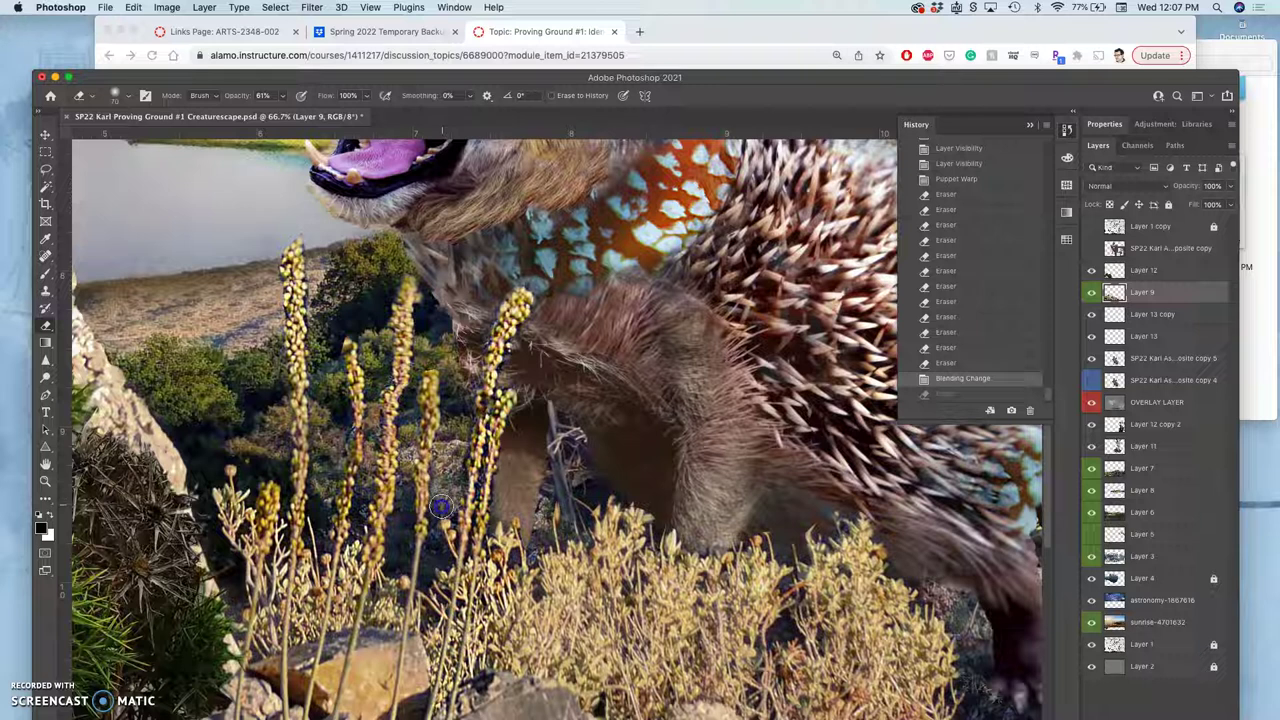
pyautogui.click(441, 507)
pyautogui.click(404, 496)
pyautogui.click(402, 484)
pyautogui.click(400, 502)
pyautogui.click(362, 498)
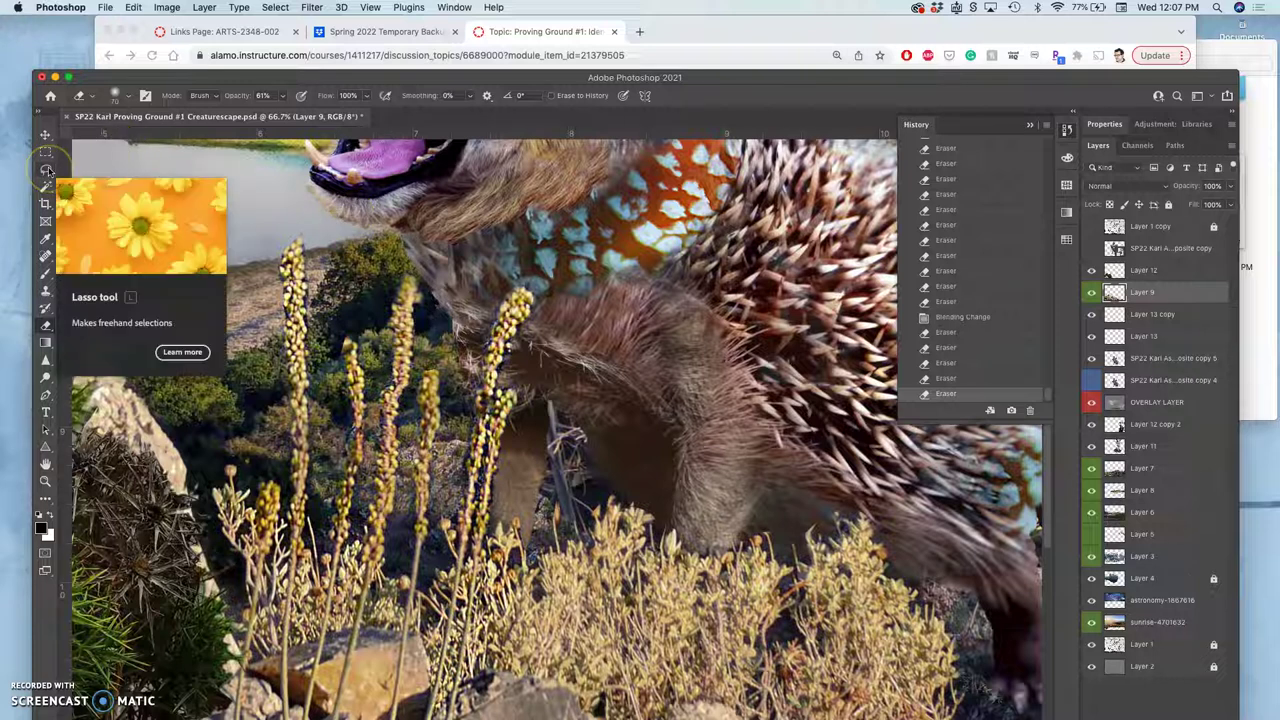
# Puppet-warp Layer 9 with pins on the stalk and bottom bushes, bending the stalk slightly down-left, and commit
pyautogui.click(136, 7)
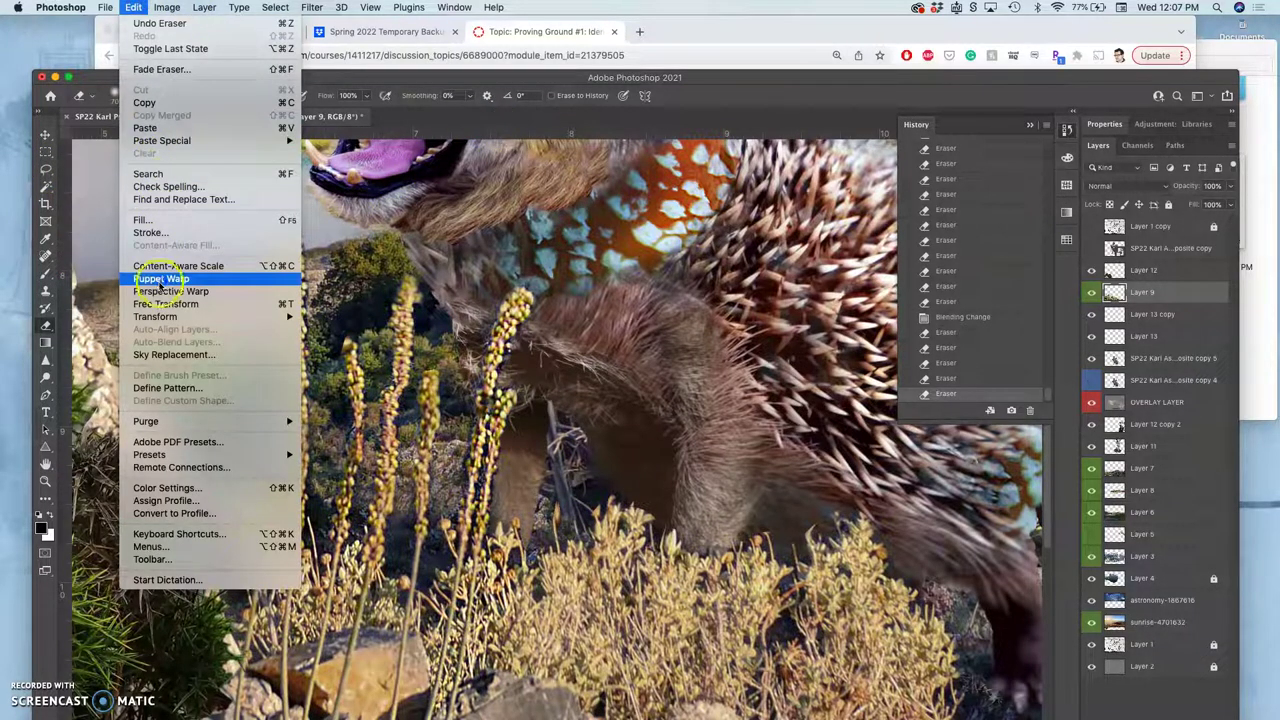
pyautogui.click(160, 279)
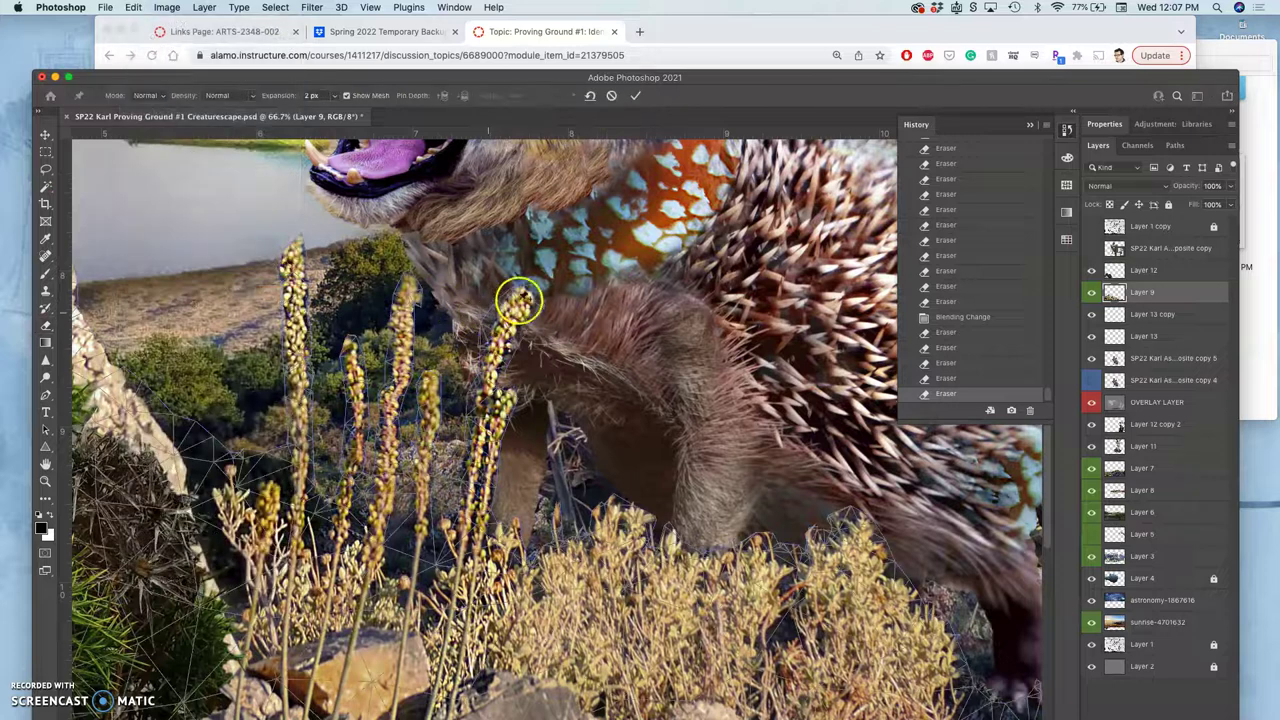
pyautogui.click(527, 292)
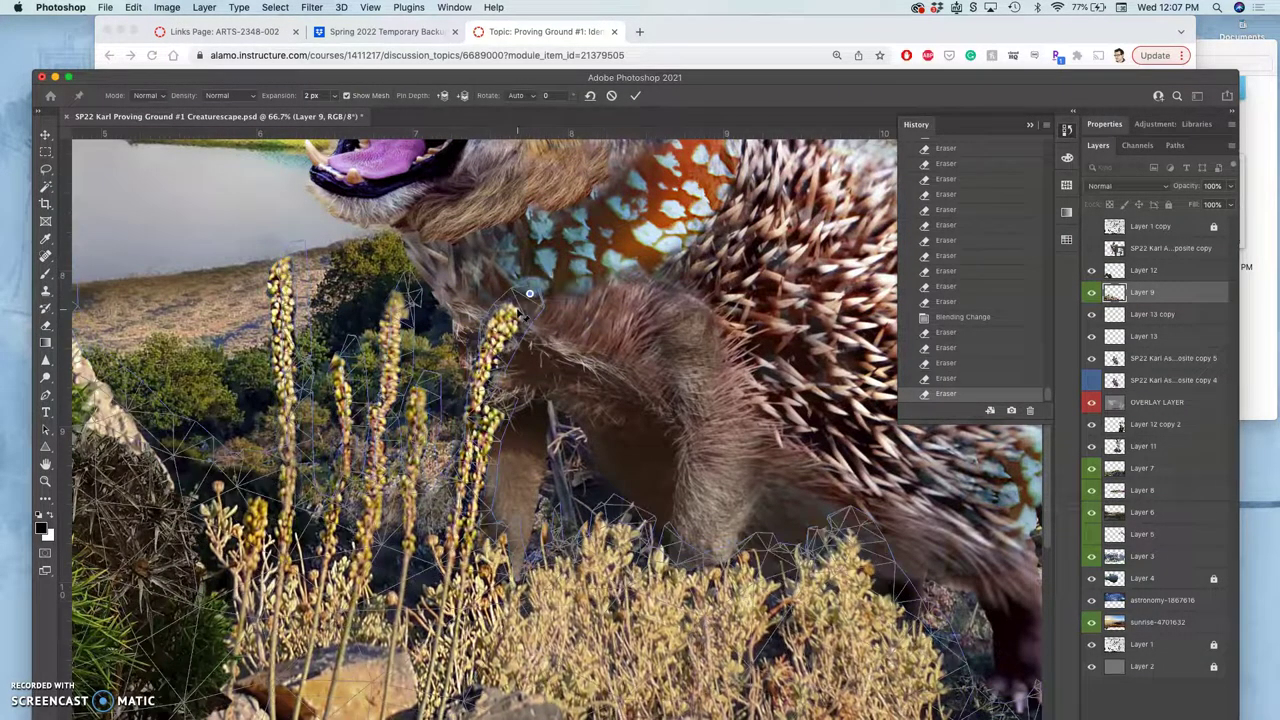
pyautogui.click(563, 440)
pyautogui.click(719, 697)
pyautogui.click(612, 697)
pyautogui.click(416, 697)
pyautogui.moveTo(527, 293)
pyautogui.mouseDown()
pyautogui.moveTo(492, 312)
pyautogui.moveTo(518, 310)
pyautogui.mouseUp()
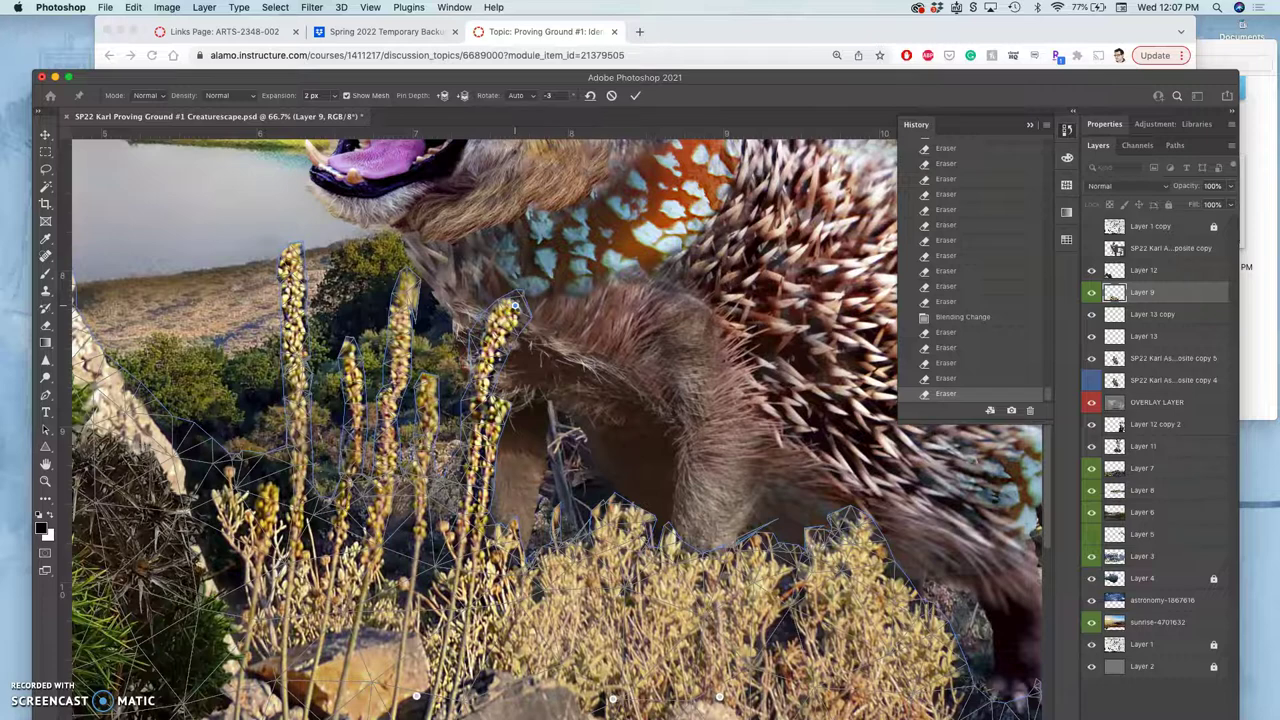
pyautogui.press('Return')
pyautogui.press('super+minus')
pyautogui.press('super+minus')
pyautogui.press('super+minus')
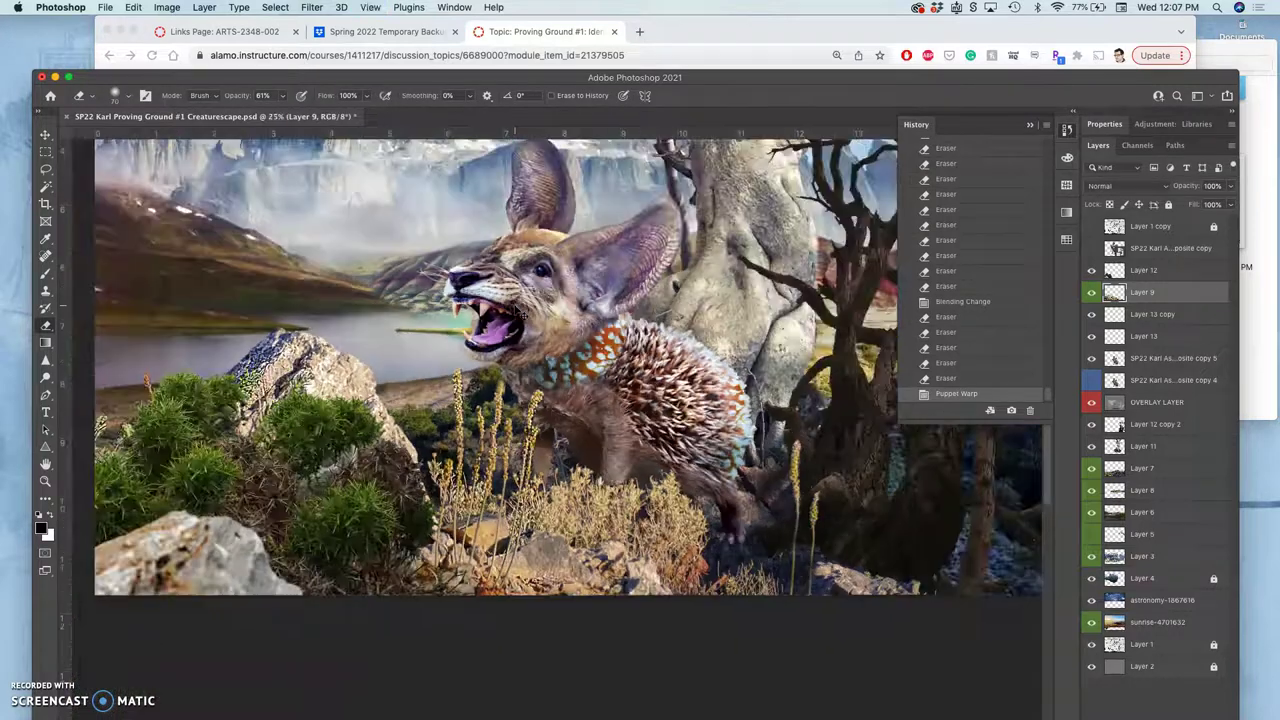
# Pan to the mountains above the creature, then fit the whole image in the window (Cmd+0)
pyautogui.scroll(3, 515, 310)
pyautogui.moveTo(515, 347); pyautogui.dragTo(548, 374)
pyautogui.scroll(-2, 548, 374)
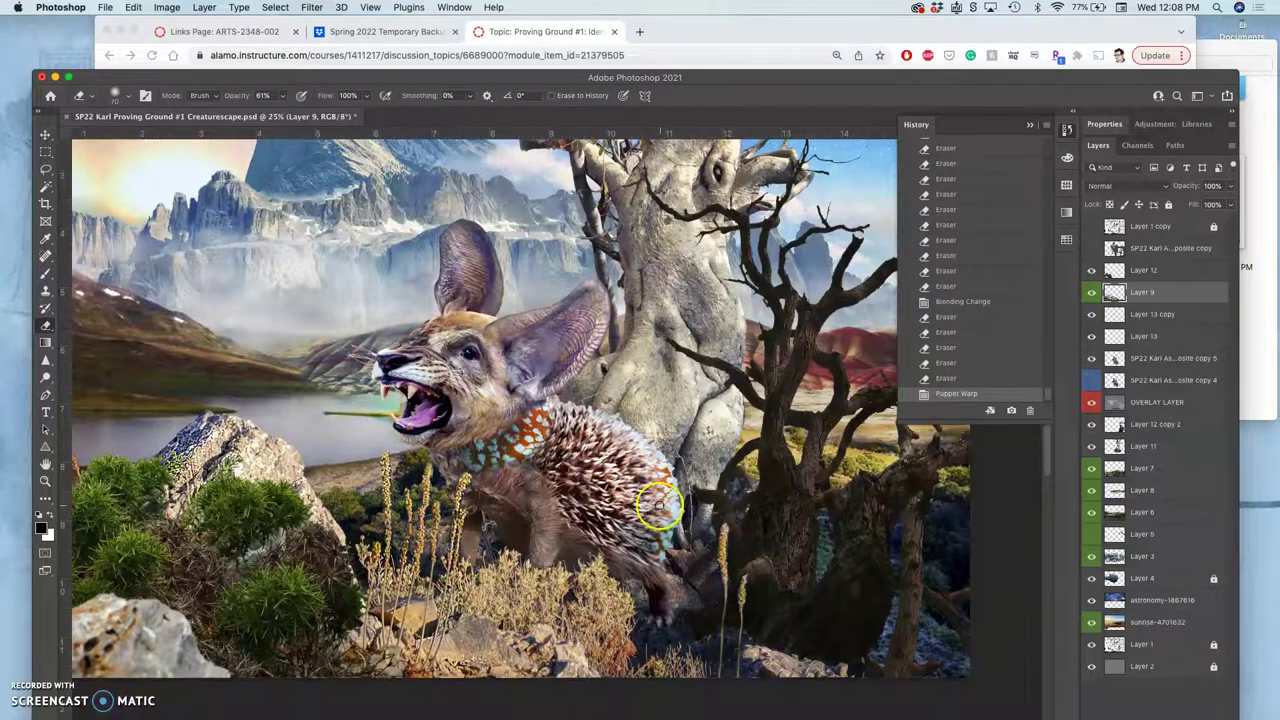
pyautogui.press('super+0')
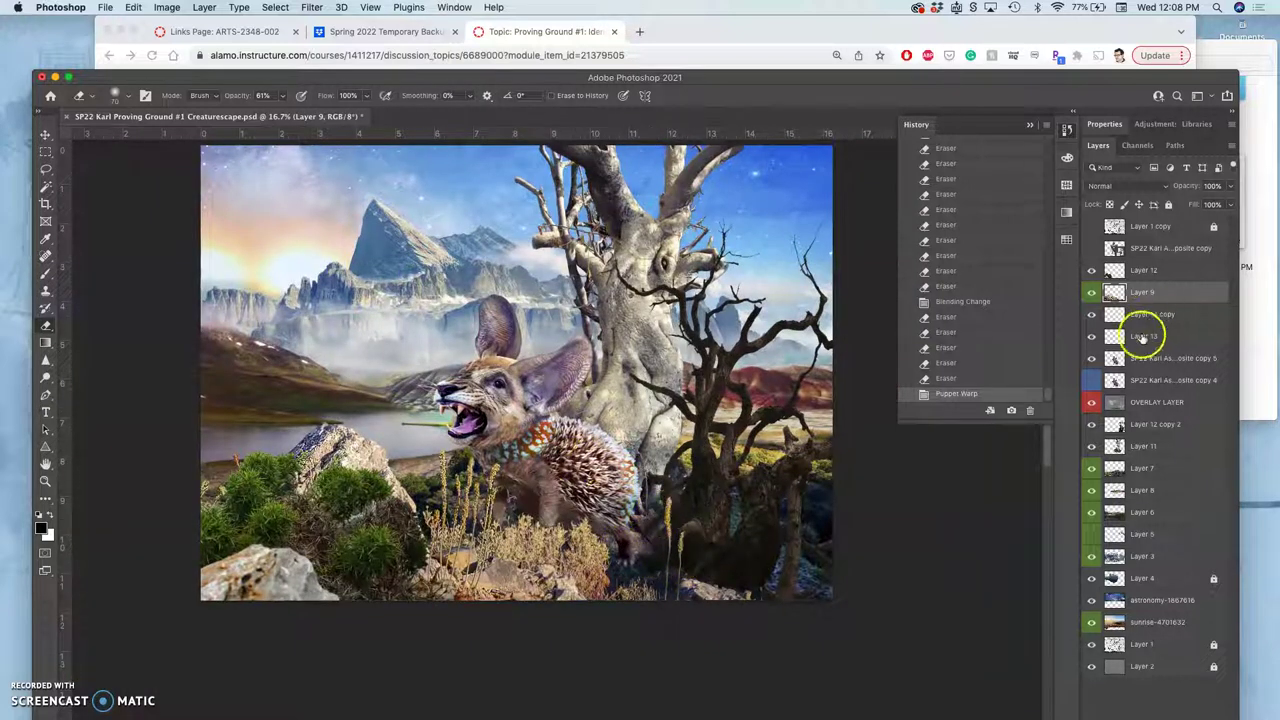
# Toggle OVERLAY LAYER off and on several times to compare, leave it visible and select it
pyautogui.click(1092, 402)
pyautogui.click(1093, 403)
pyautogui.click(1093, 403)
pyautogui.click(1093, 403)
pyautogui.click(1093, 403)
pyautogui.click(1093, 403)
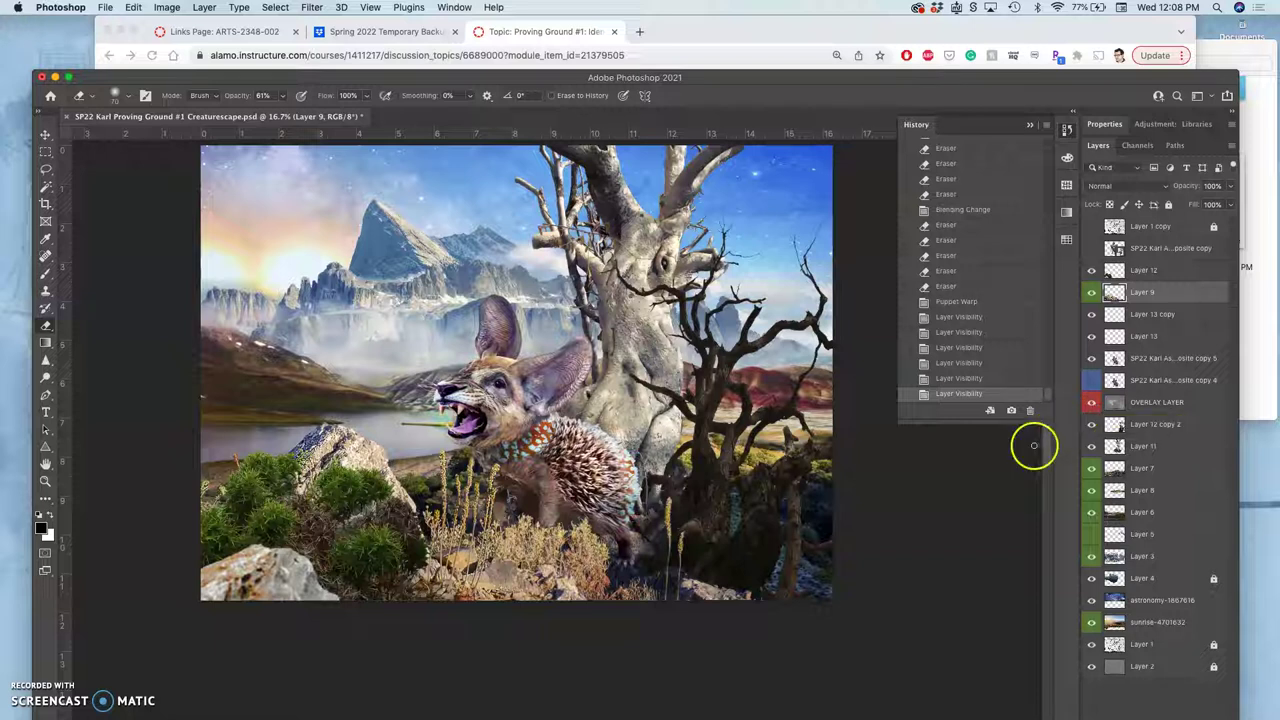
pyautogui.click(1153, 402)
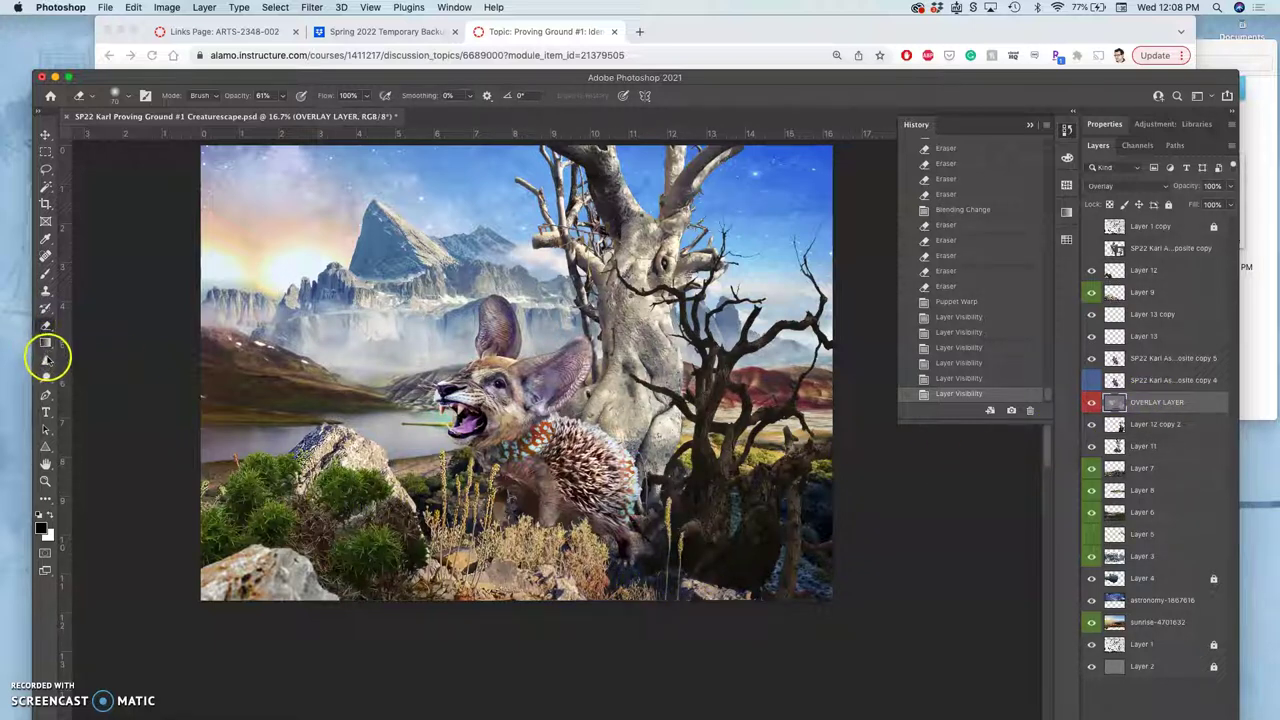
# Darken the bottom rocks on OVERLAY LAYER with the Burn Tool, then save the document with Cmd+S
pyautogui.click(44, 378)
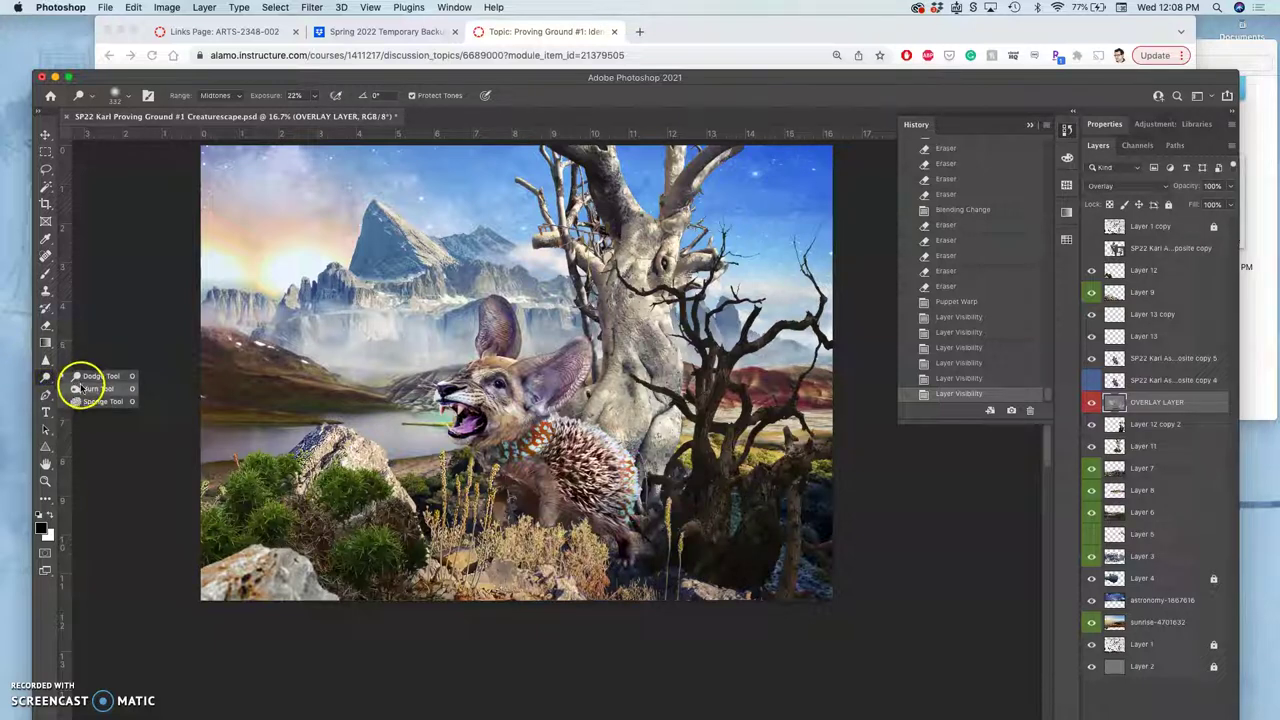
pyautogui.click(88, 388)
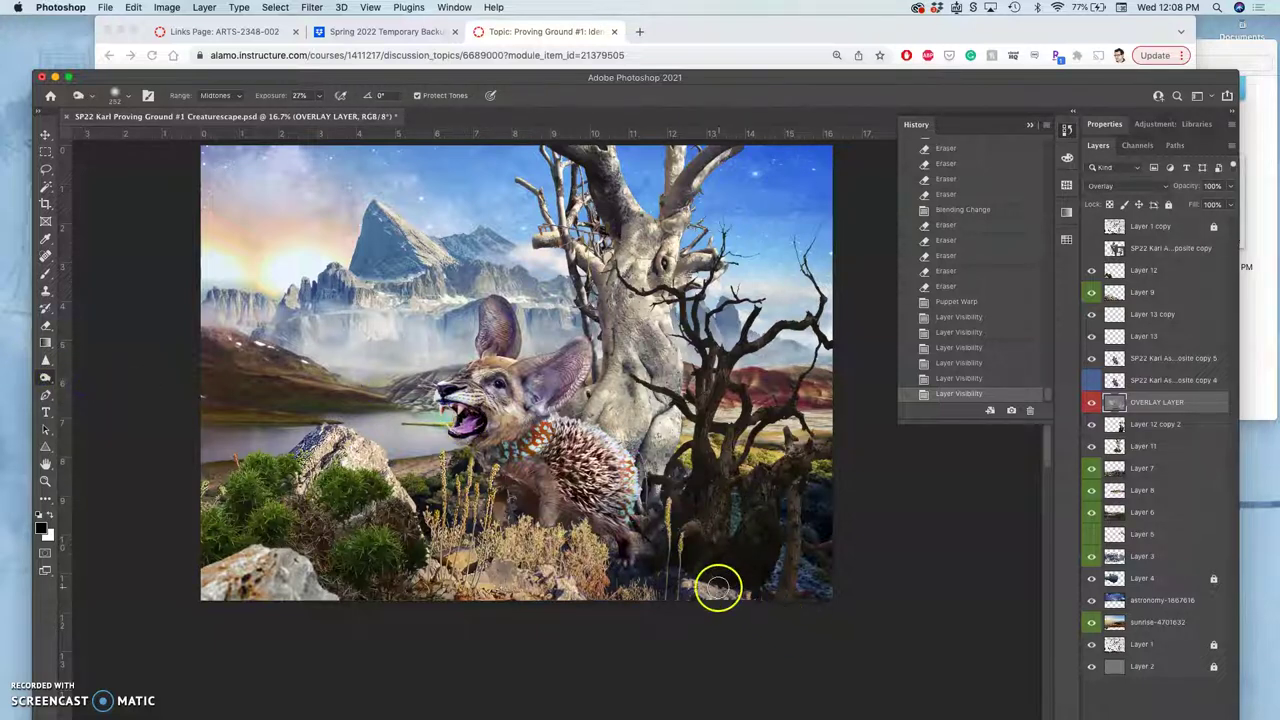
pyautogui.click(679, 578)
pyautogui.moveTo(665, 569); pyautogui.dragTo(683, 569)
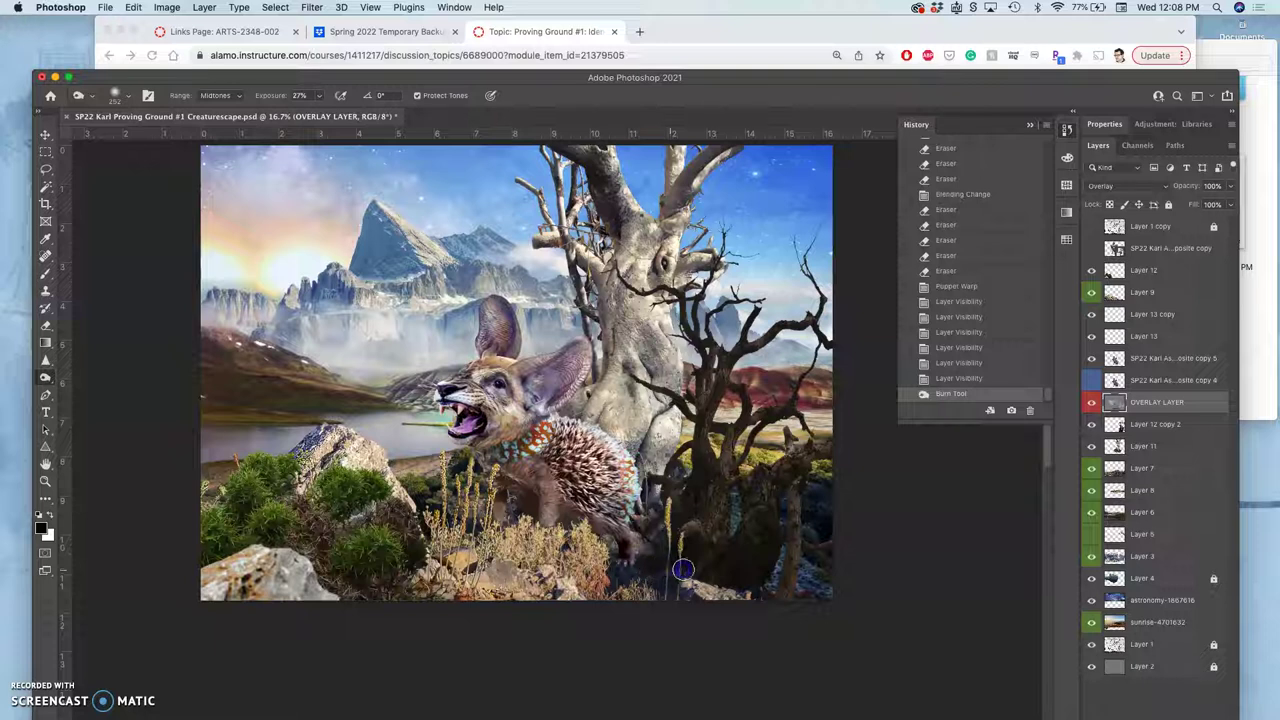
pyautogui.click(769, 587)
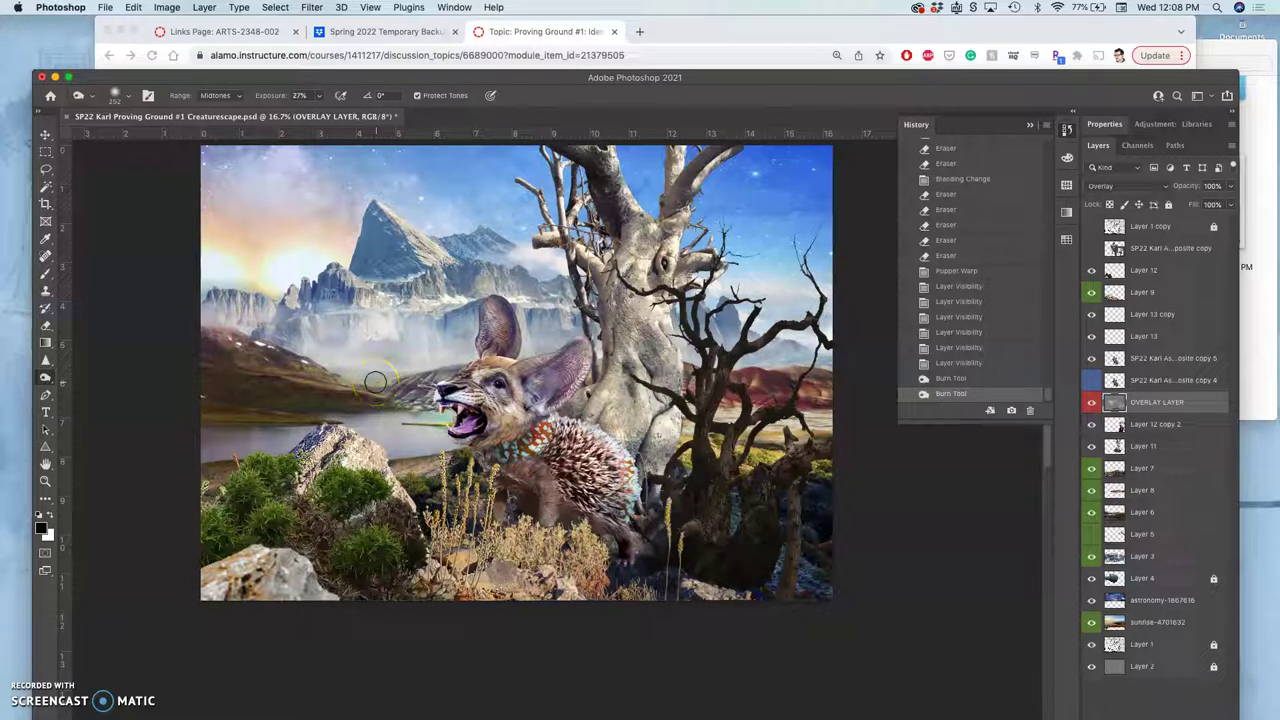
pyautogui.press('super+s')
pyautogui.click(668, 34)
# In a new Chrome tab, search Google Images for "texture overlay"
pyautogui.click(642, 33)
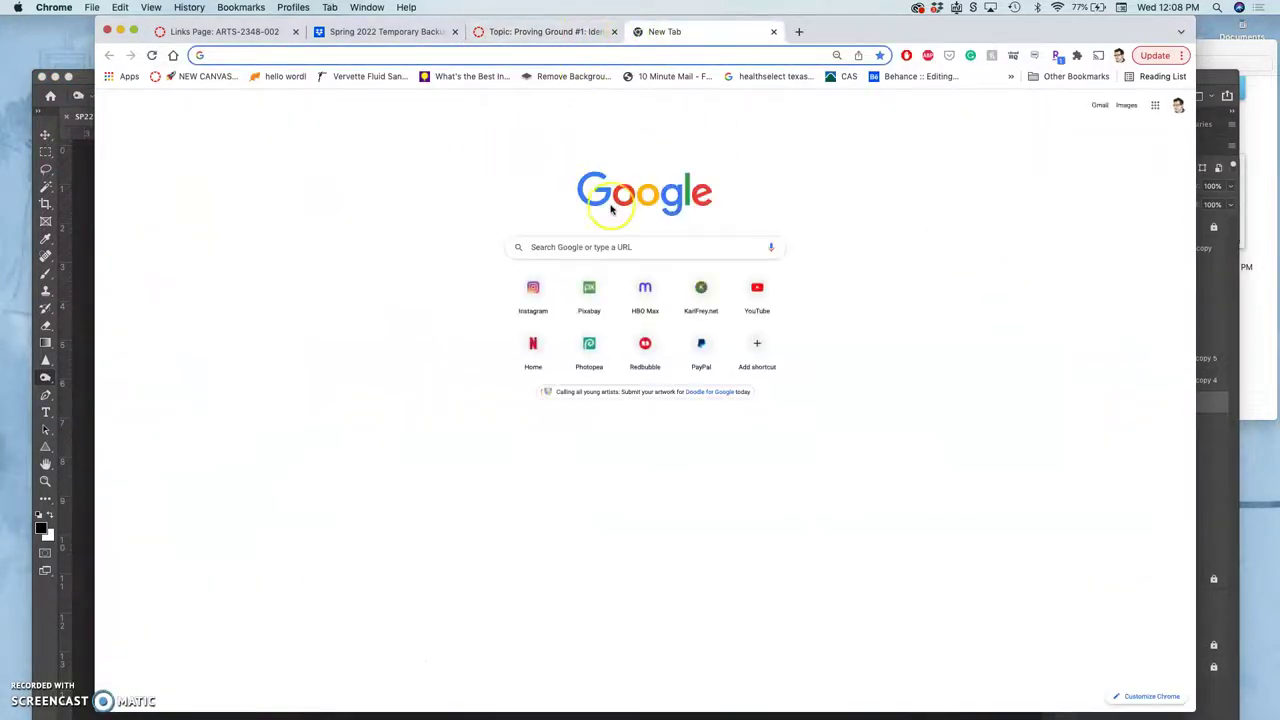
pyautogui.click(1126, 106)
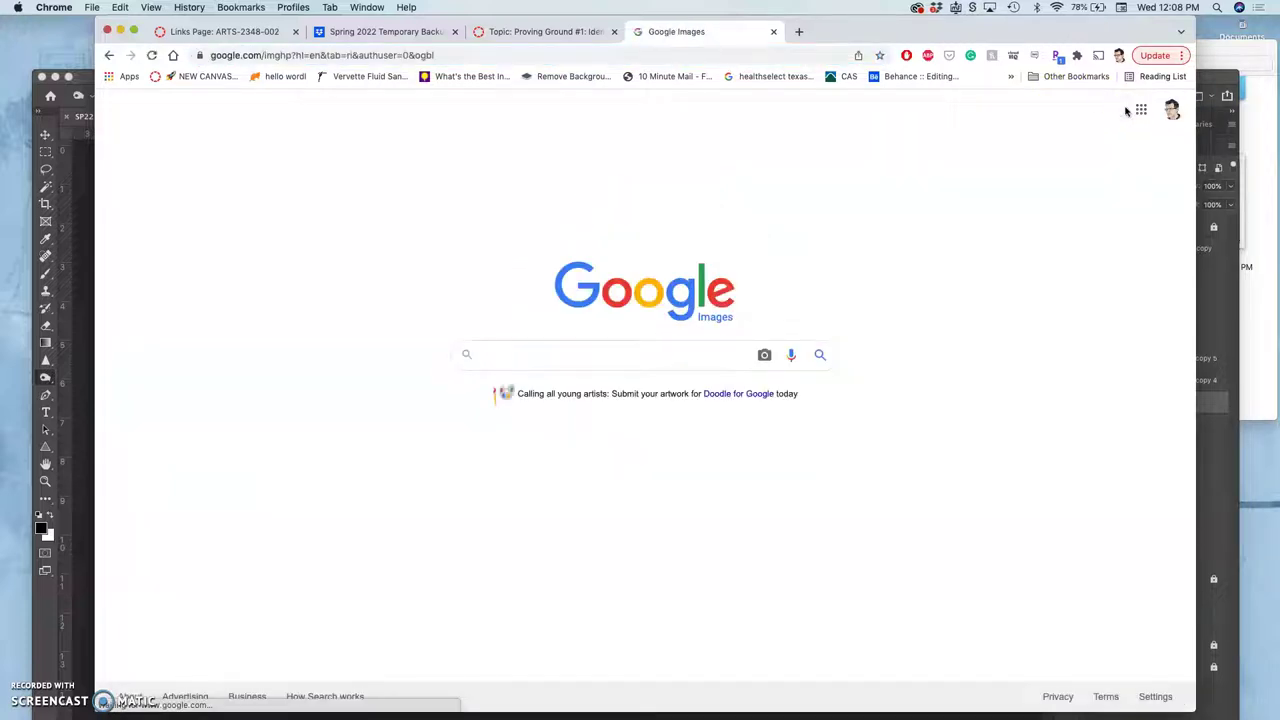
pyautogui.write('text')
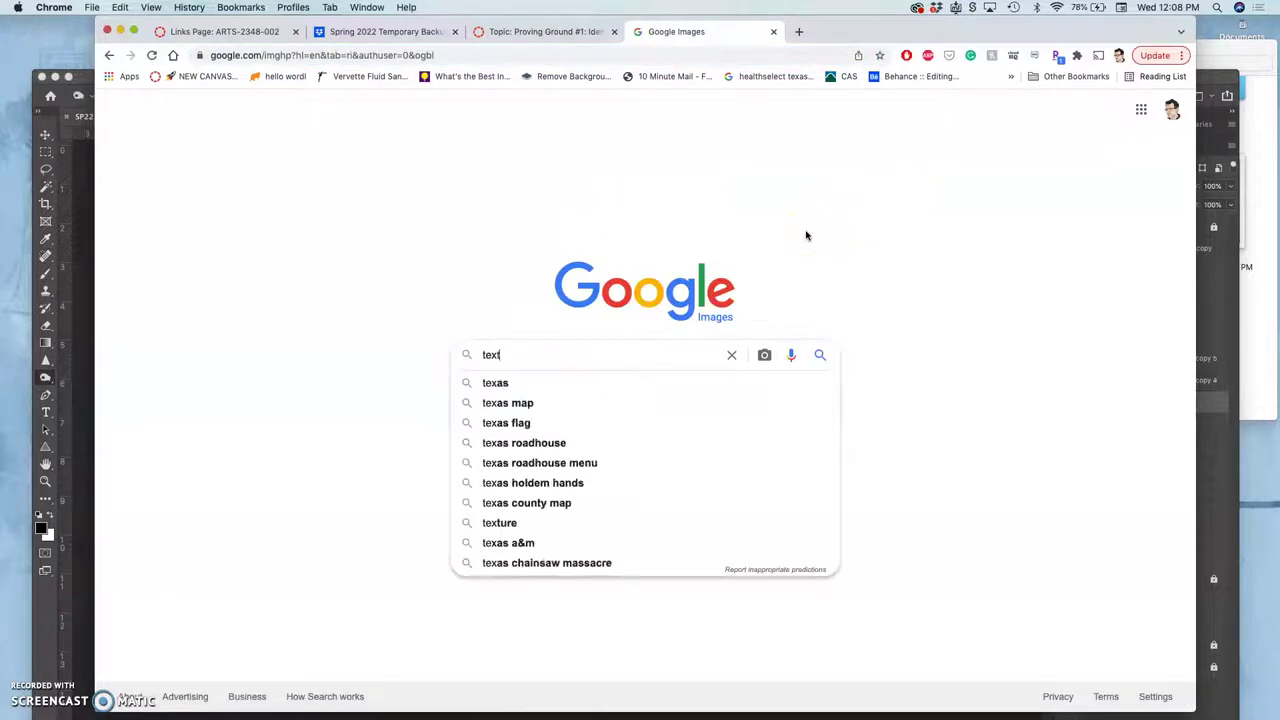
pyautogui.write('ure overlay')
pyautogui.press('Return')
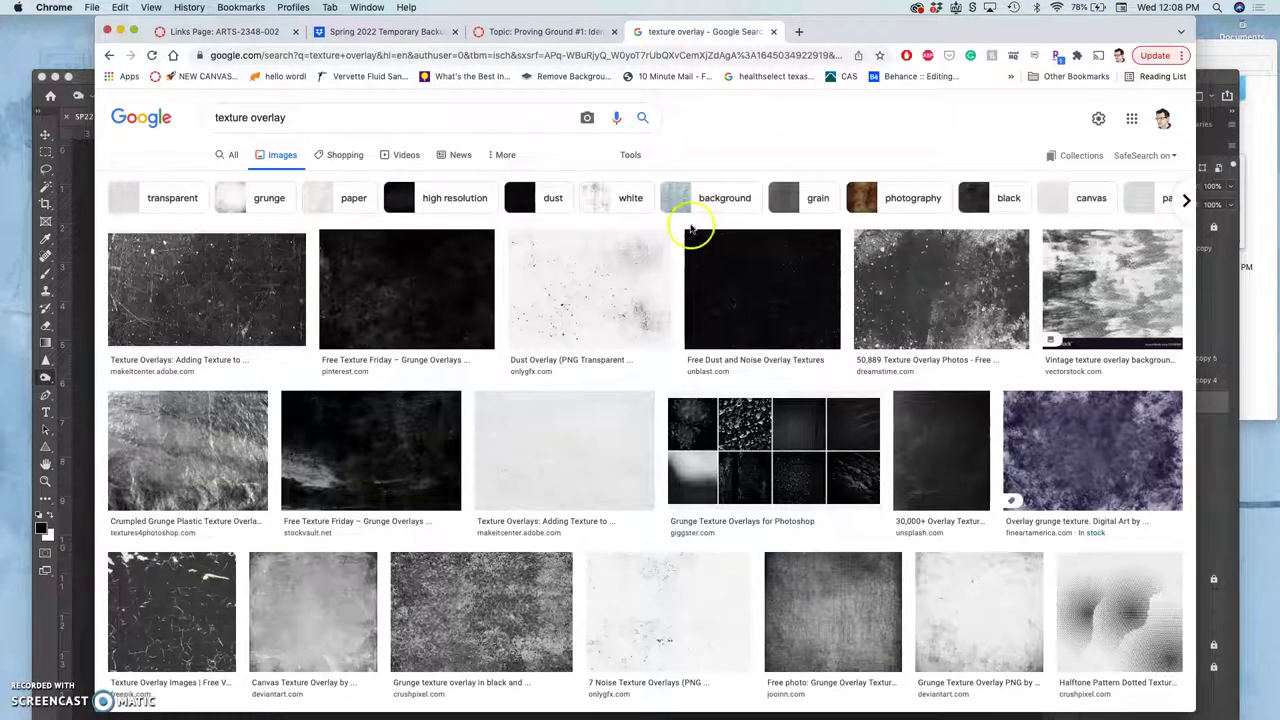
# Scroll the results and open the preview of Pixabay's "400+ Free Overlay & Texture Images"
pyautogui.scroll(-5, 677, 325)
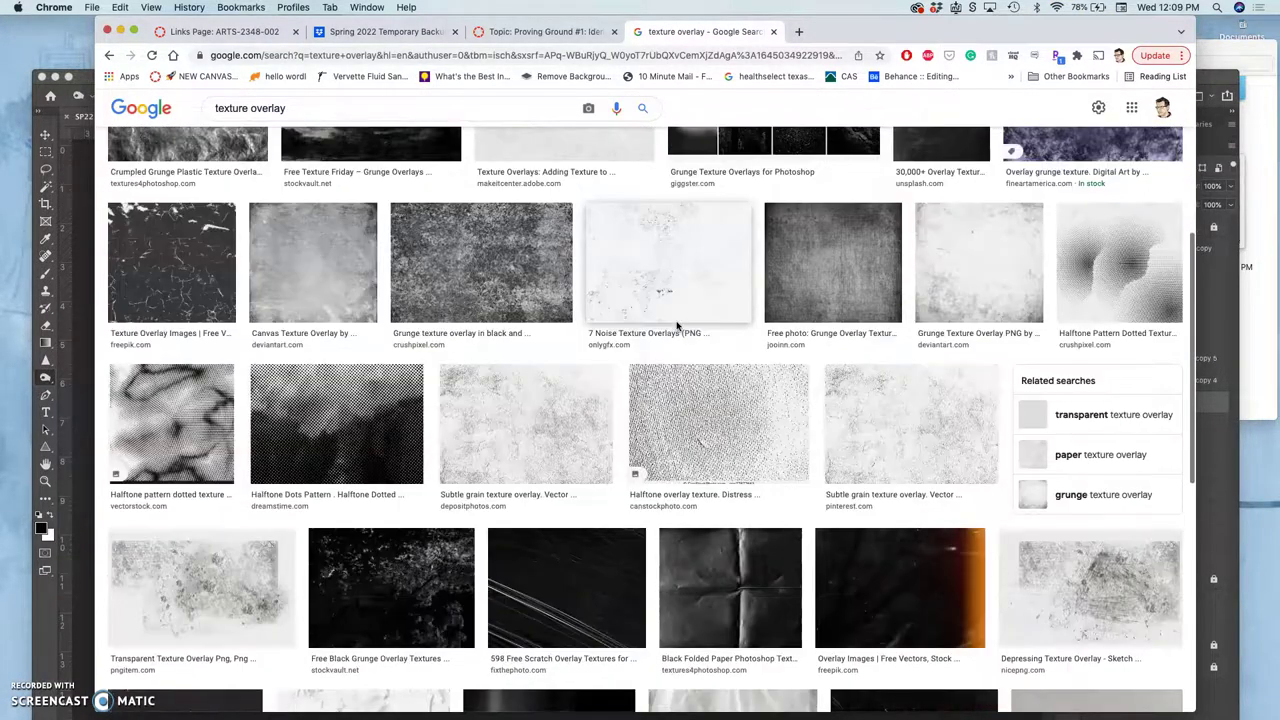
pyautogui.scroll(-6, 540, 230)
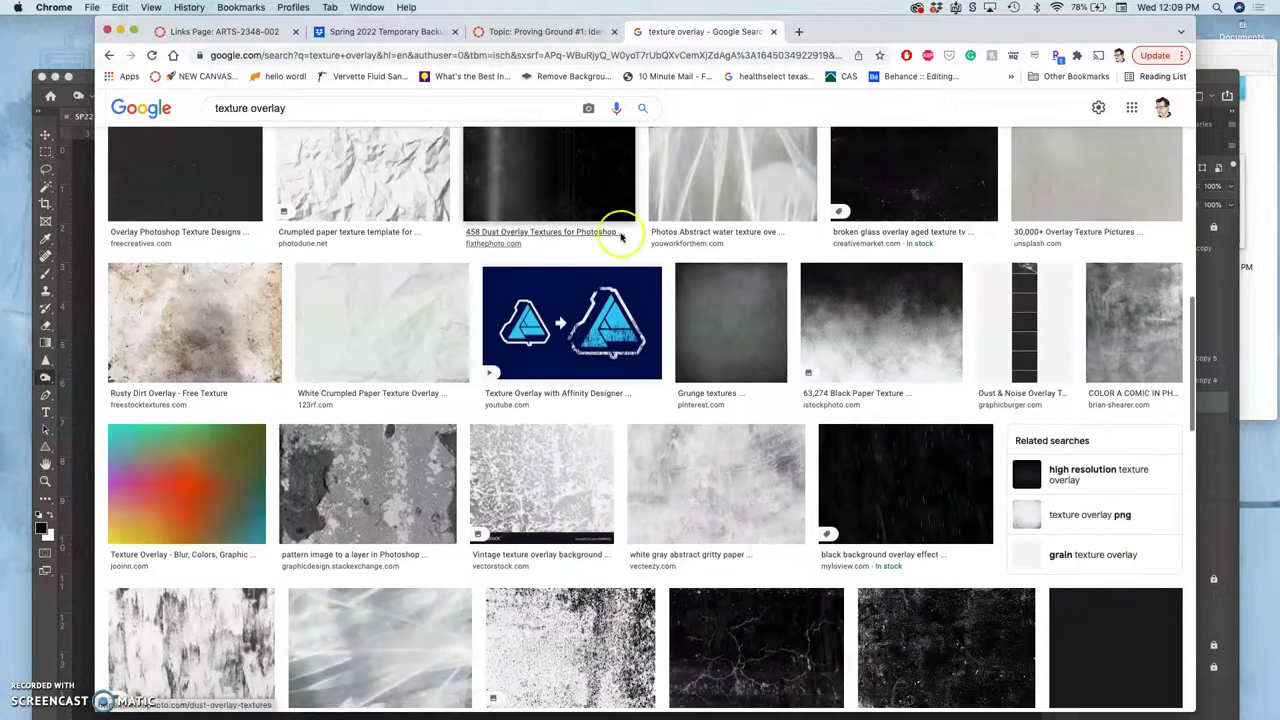
pyautogui.scroll(-10, 707, 398)
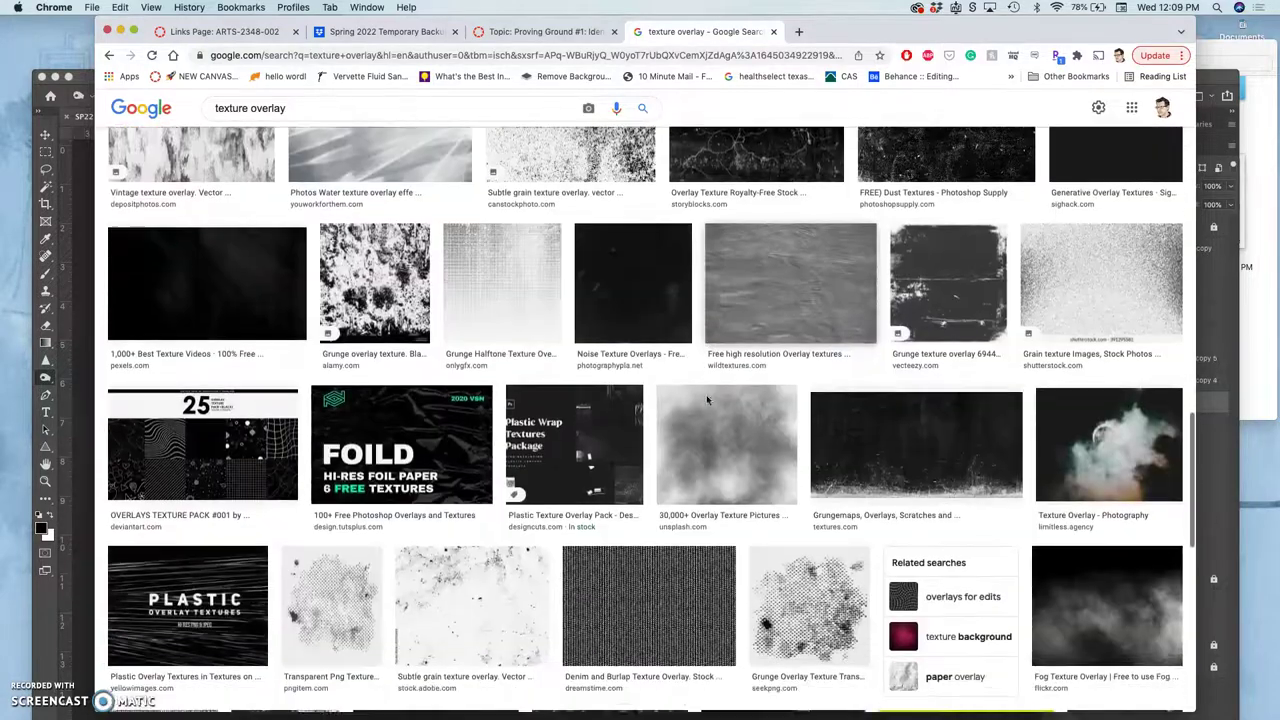
pyautogui.scroll(-7, 707, 398)
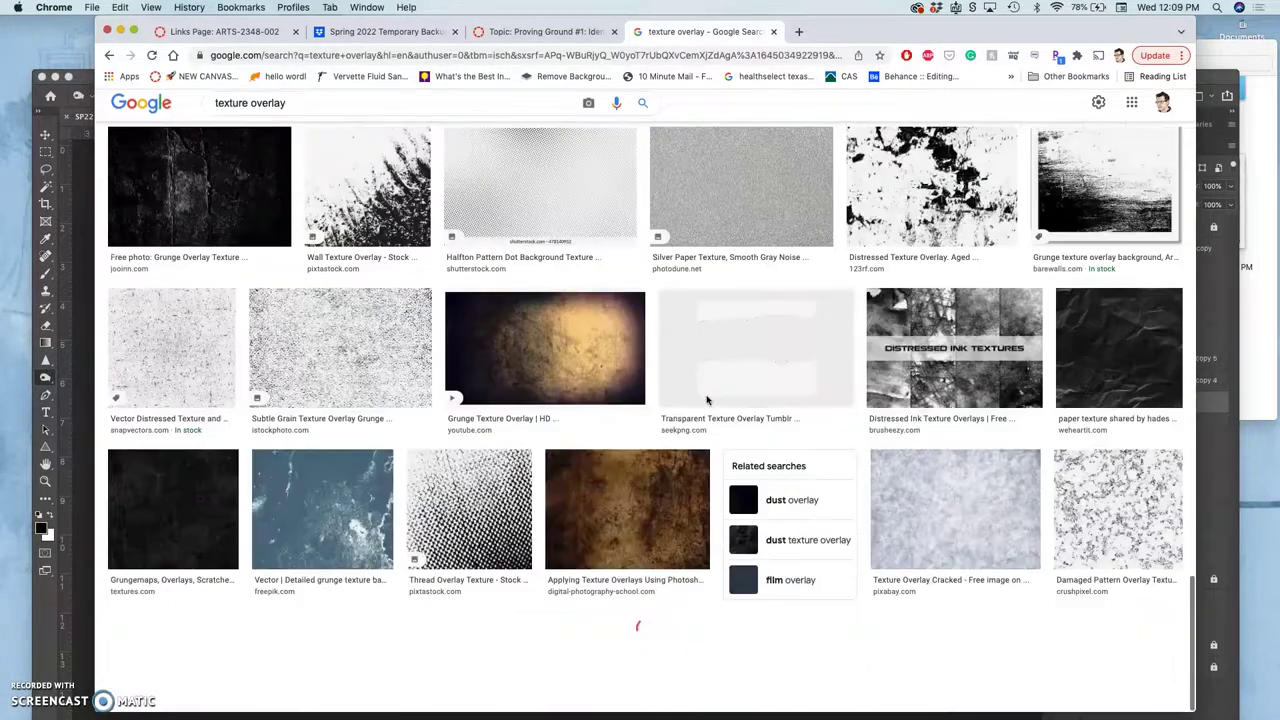
pyautogui.scroll(-6, 707, 398)
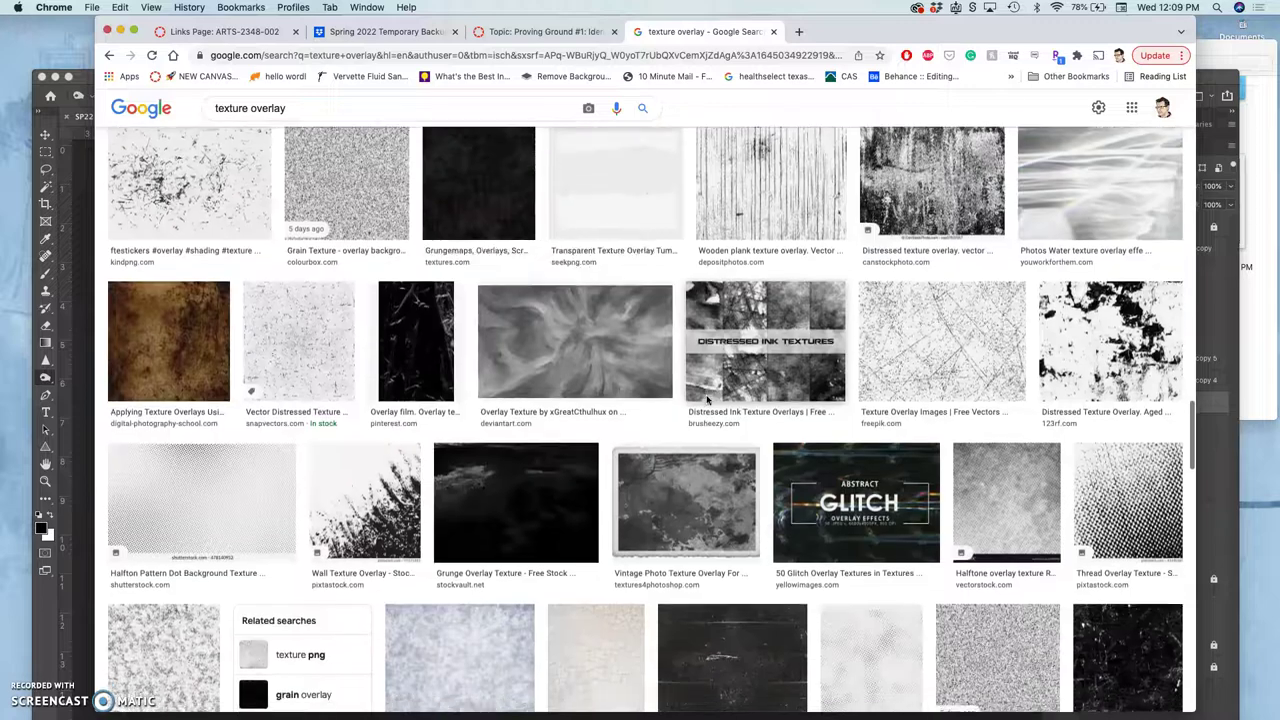
pyautogui.scroll(-6, 707, 400)
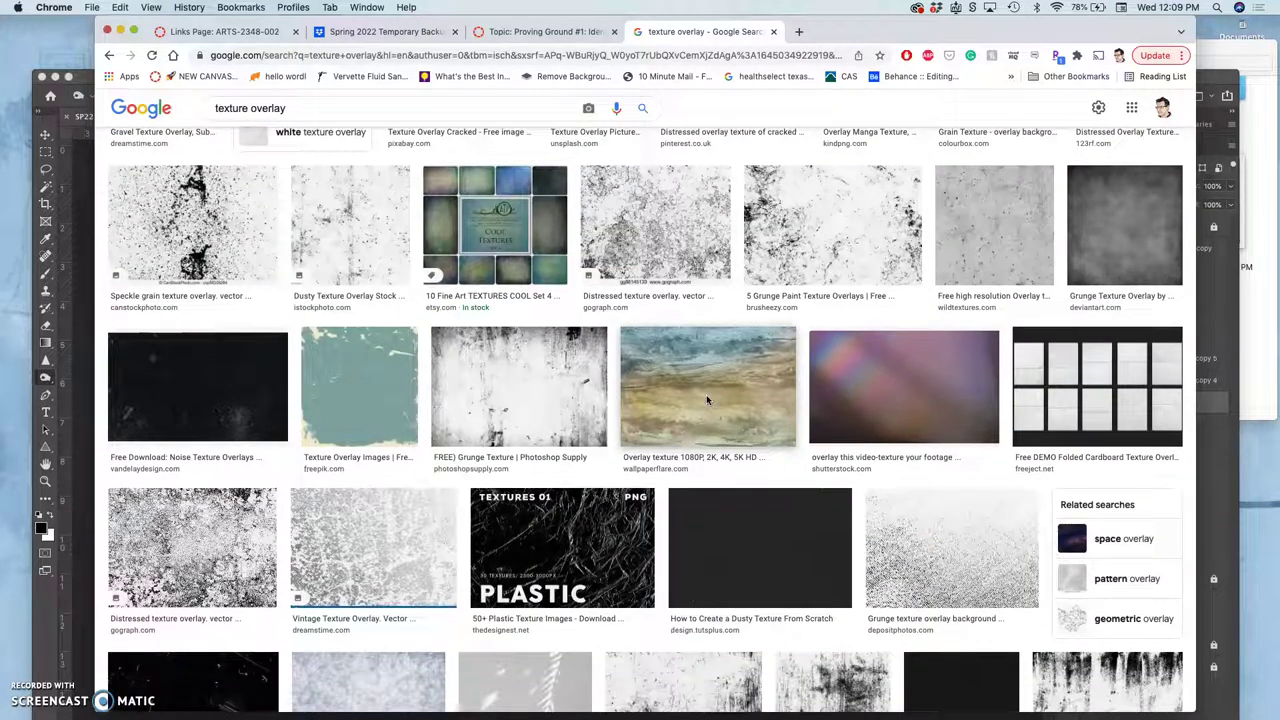
pyautogui.scroll(-5, 706, 400)
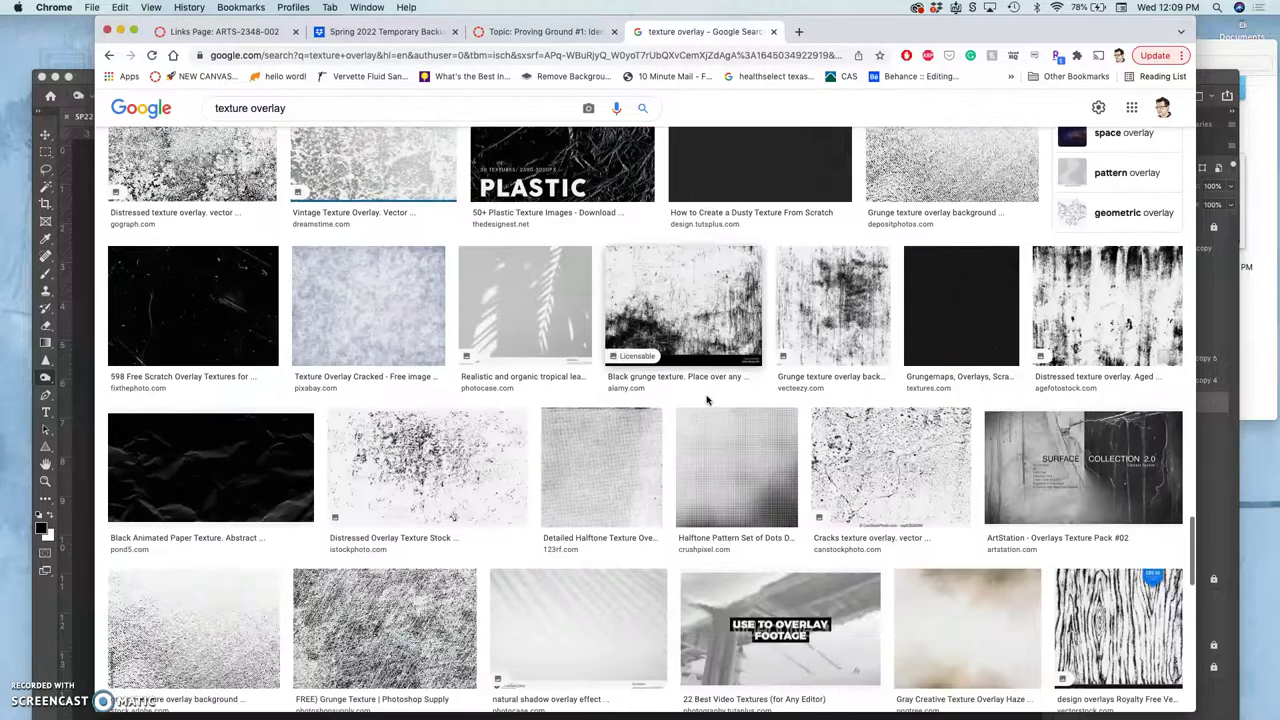
pyautogui.scroll(-6, 707, 400)
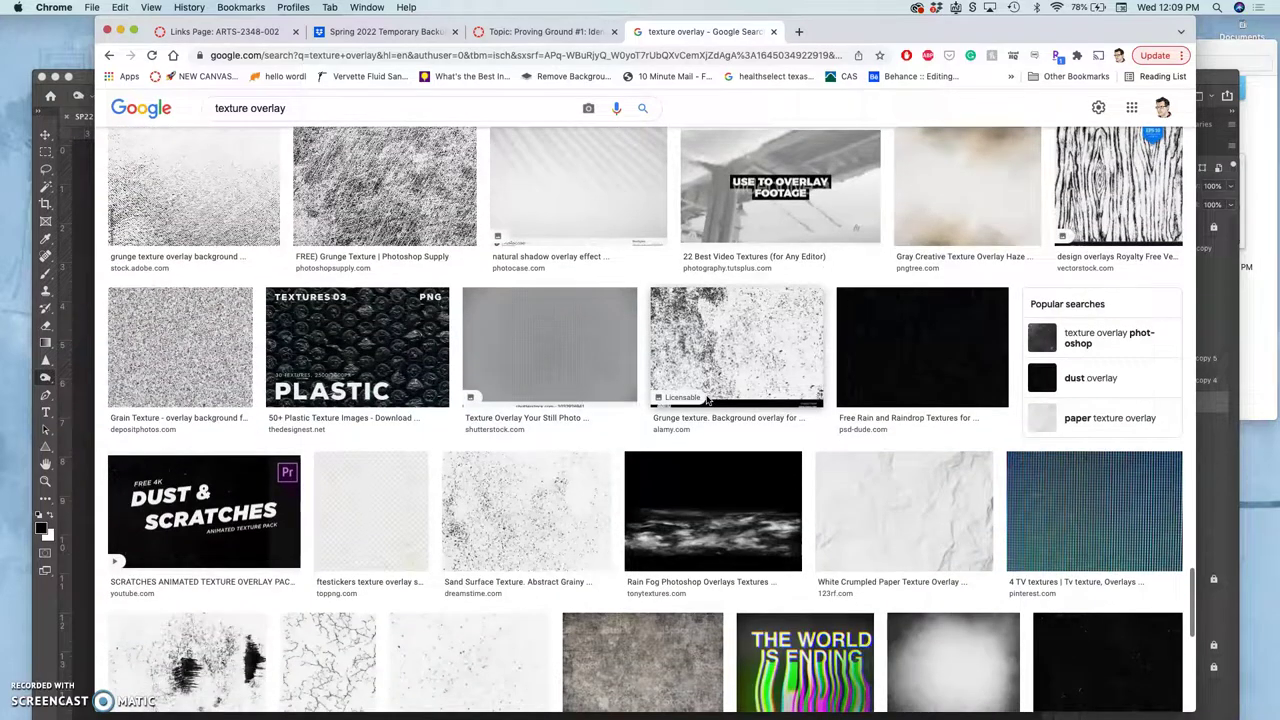
pyautogui.scroll(-10, 706, 400)
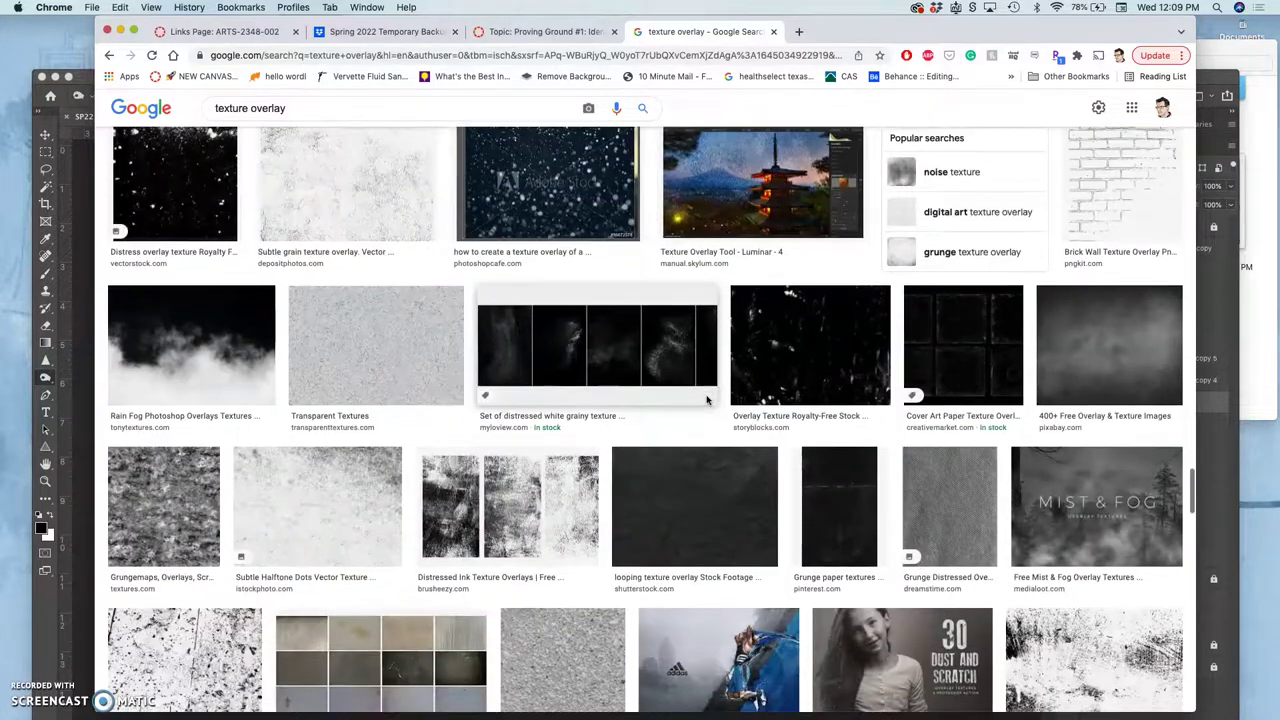
pyautogui.rightClick(1114, 370)
pyautogui.click(1134, 357)
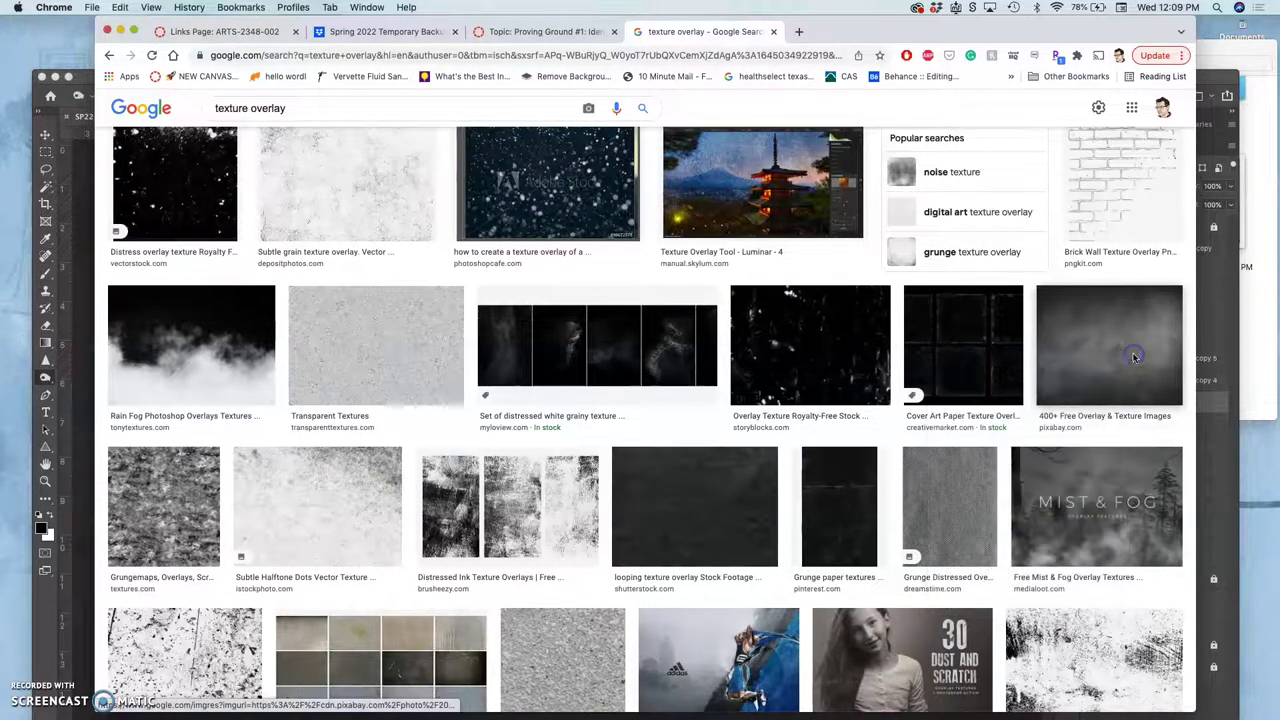
pyautogui.click(1118, 349)
pyautogui.click(1084, 352)
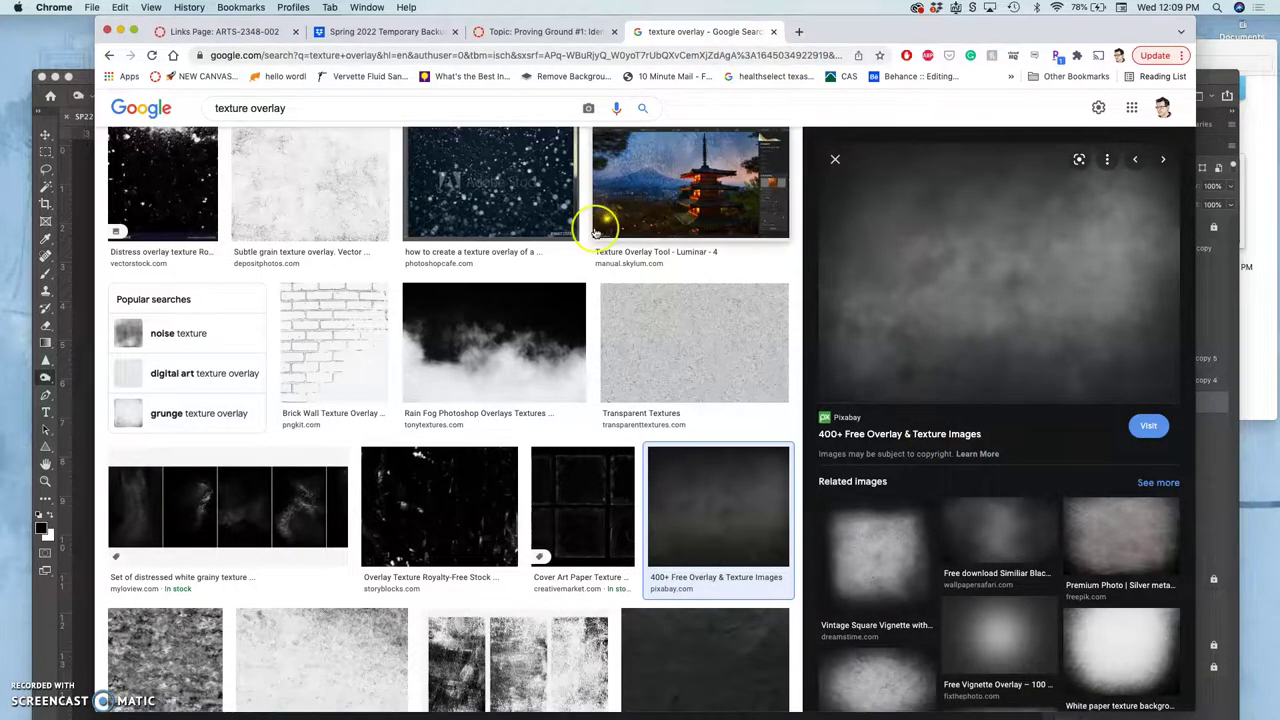
# Sign in to Pixabay with the saved account
pyautogui.scroll(-10, 597, 229)
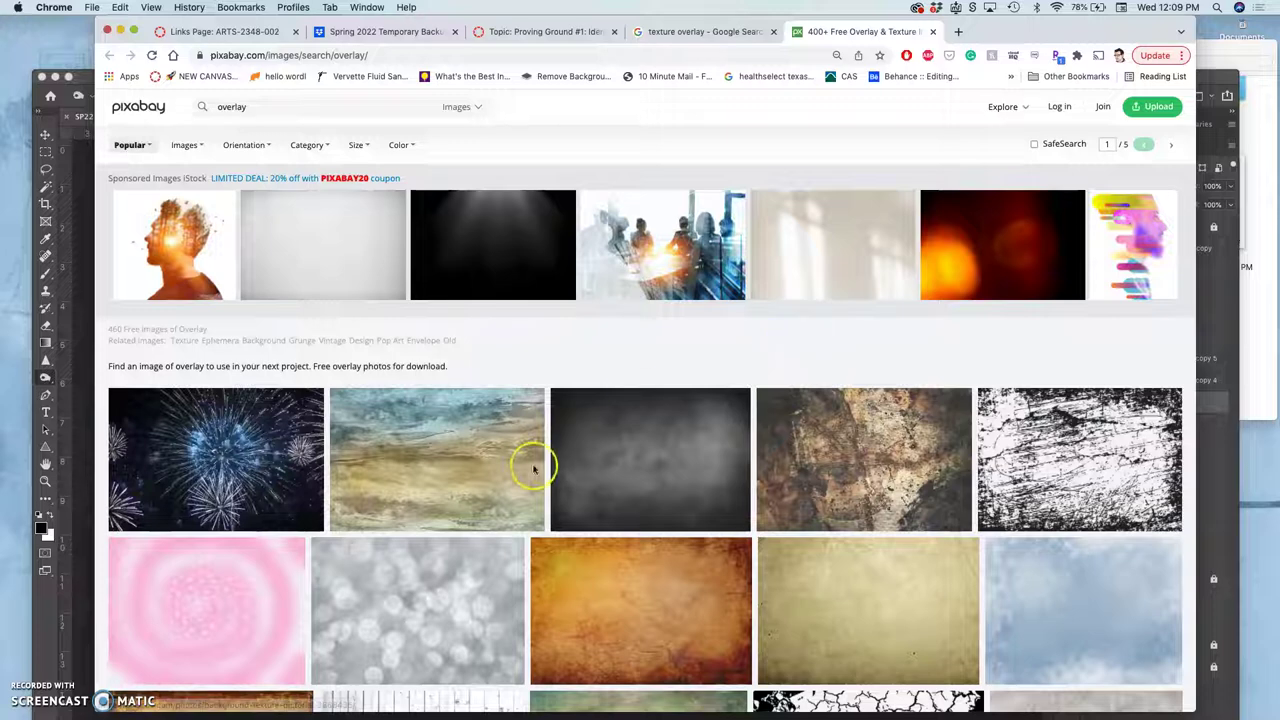
pyautogui.scroll(-3, 547, 522)
pyautogui.scroll(-2, 547, 522)
pyautogui.scroll(3, 743, 386)
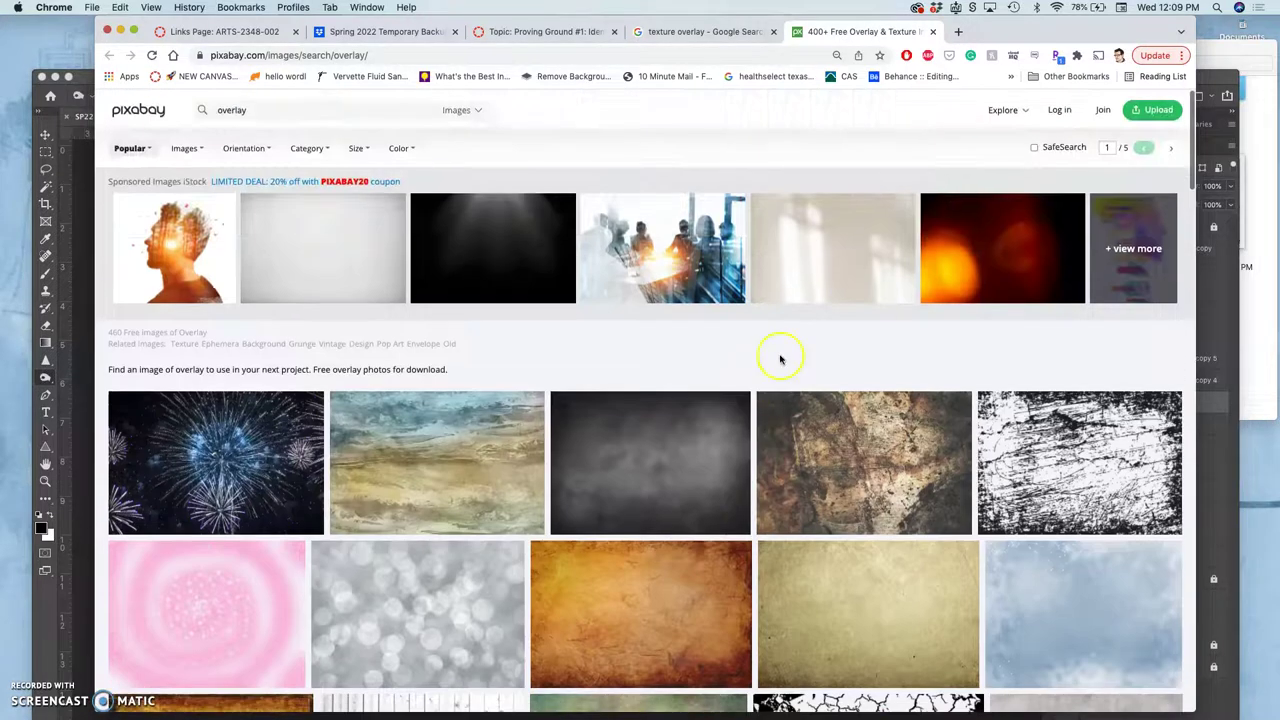
pyautogui.click(1060, 107)
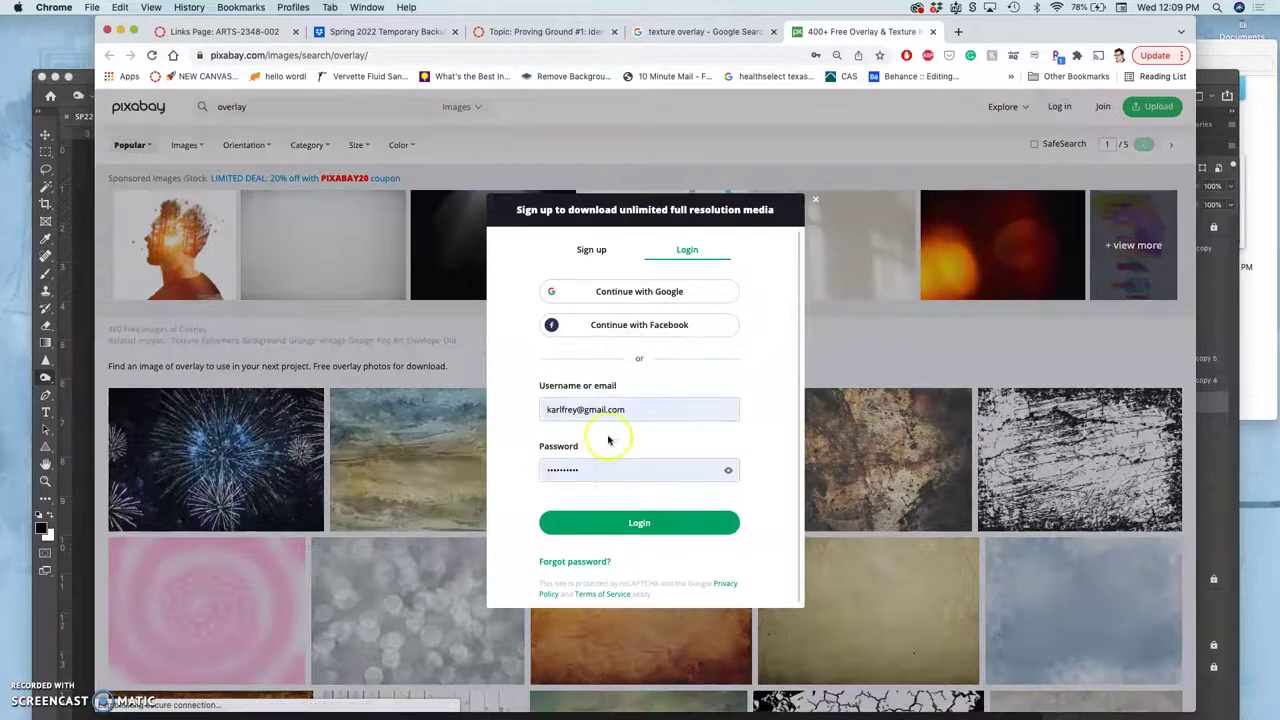
pyautogui.click(623, 526)
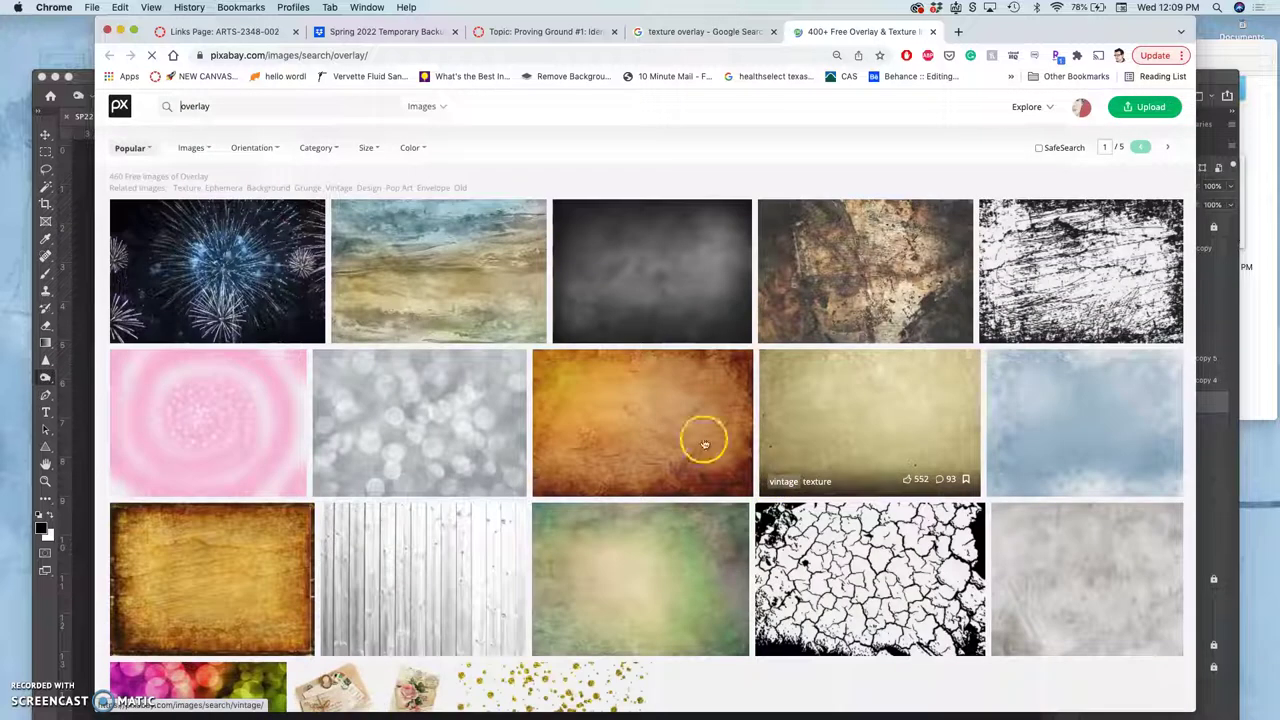
# Download the grey cloudy texture at 1920×1380, then return to the Google Images results
pyautogui.click(669, 294)
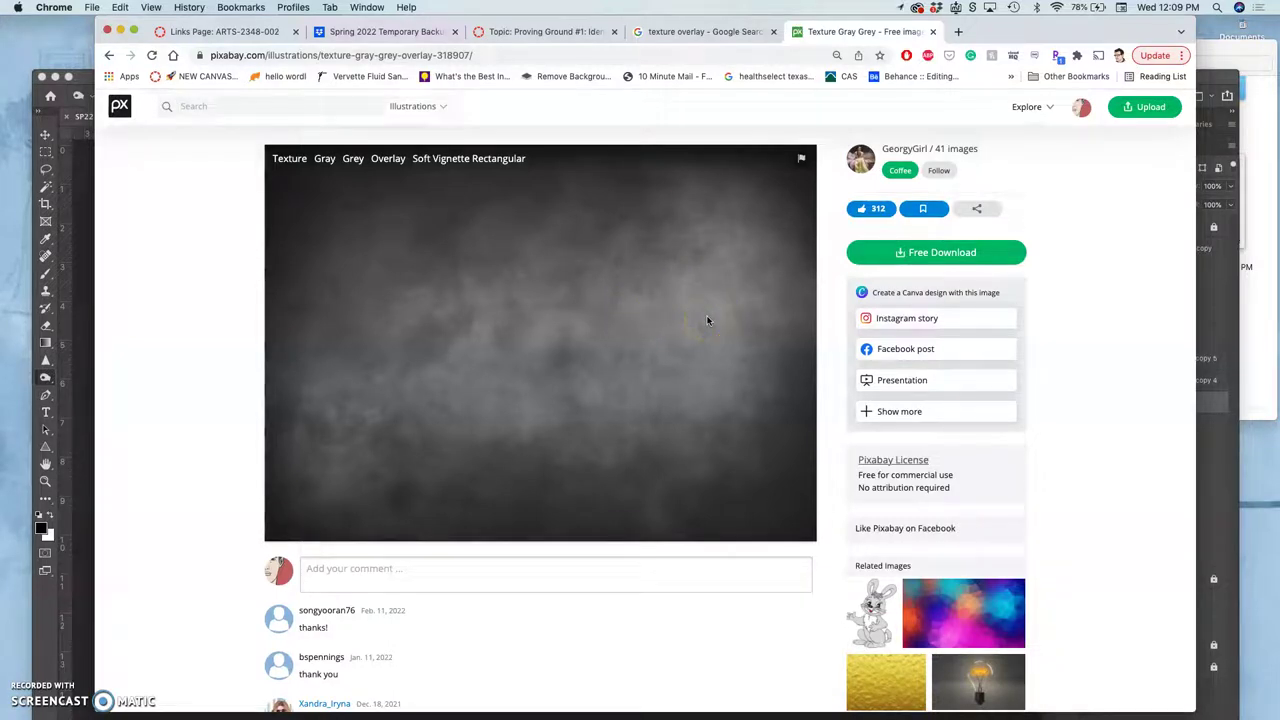
pyautogui.click(902, 255)
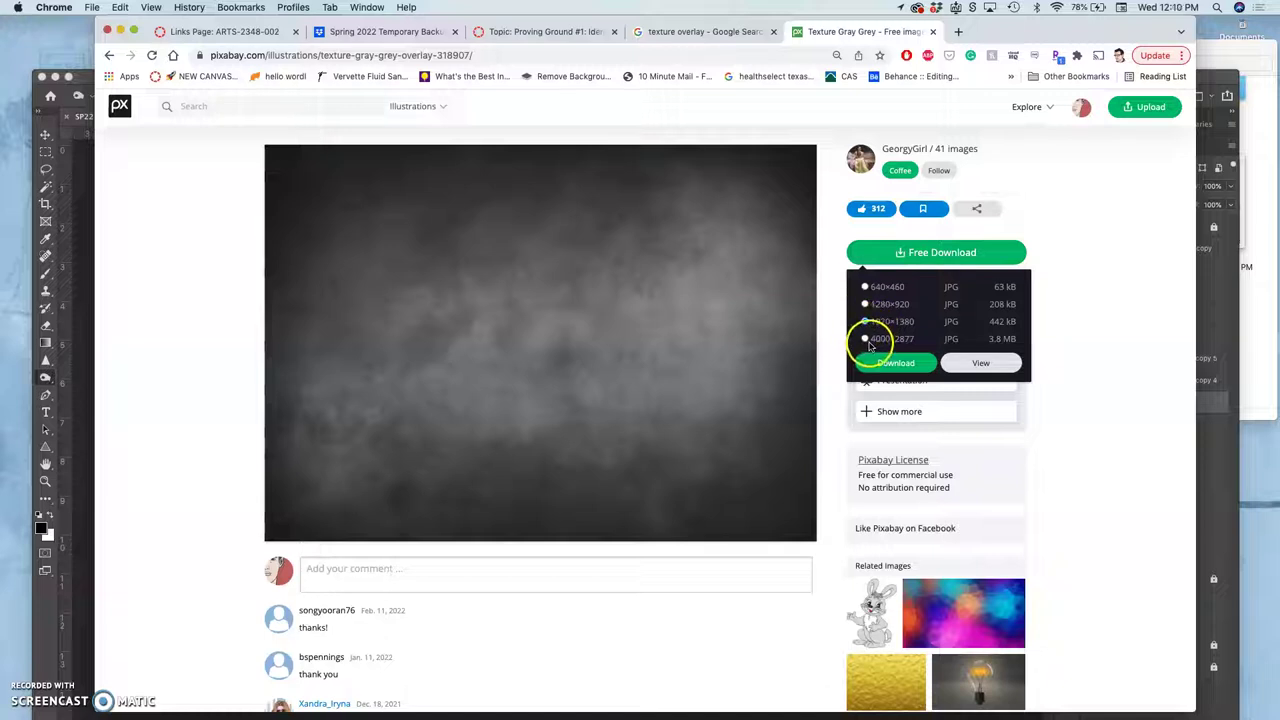
pyautogui.click(914, 363)
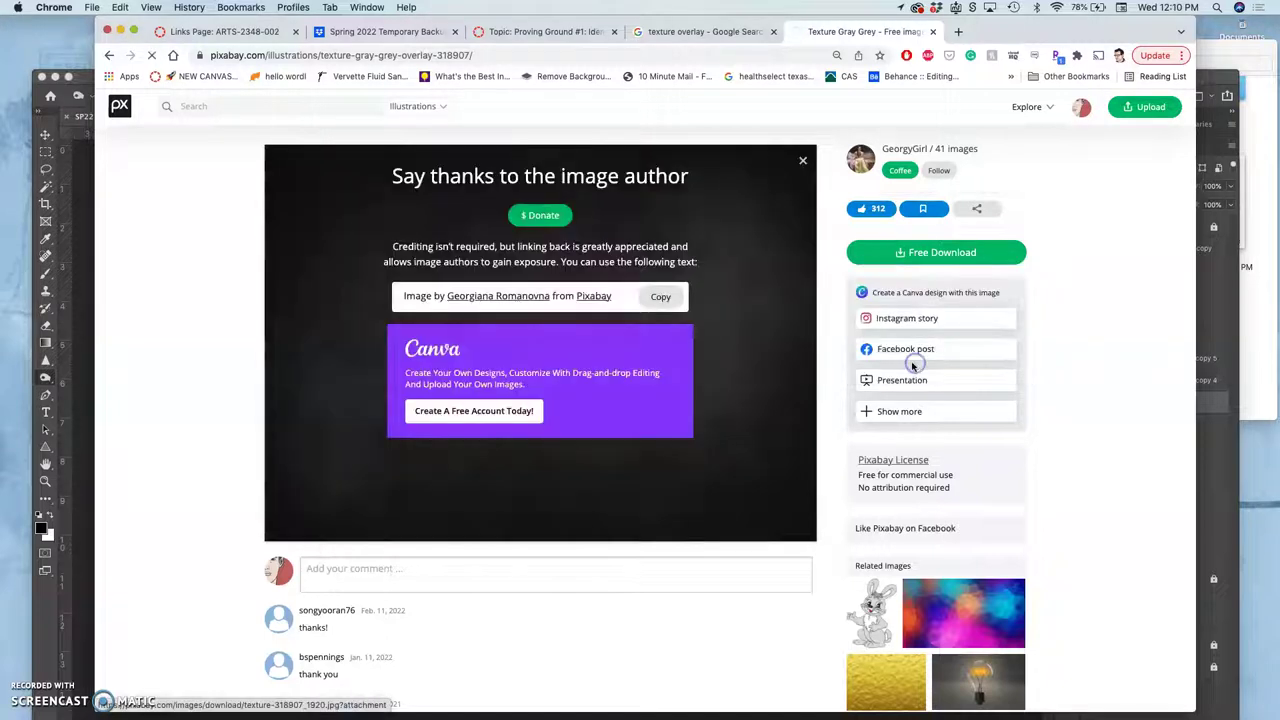
pyautogui.click(706, 32)
# Refine the image search to "texture overlay misty clouds"
pyautogui.scroll(-3, 553, 315)
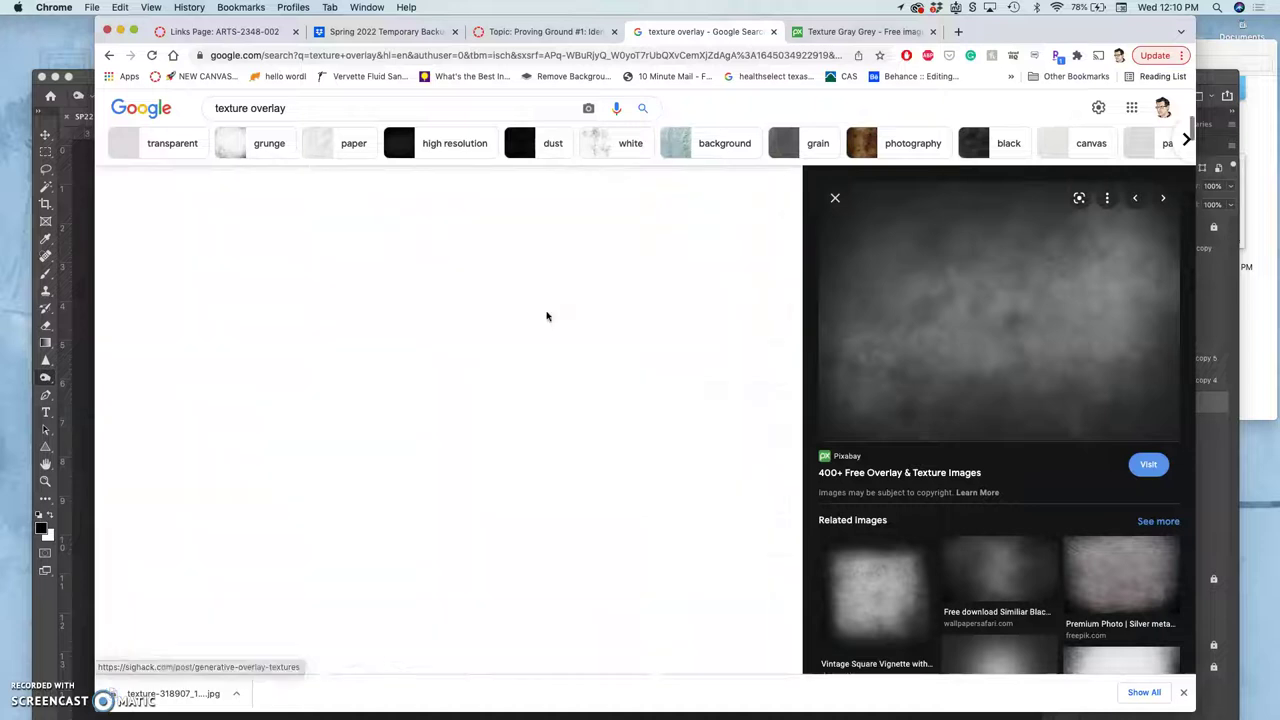
pyautogui.scroll(5, 546, 316)
pyautogui.click(300, 120)
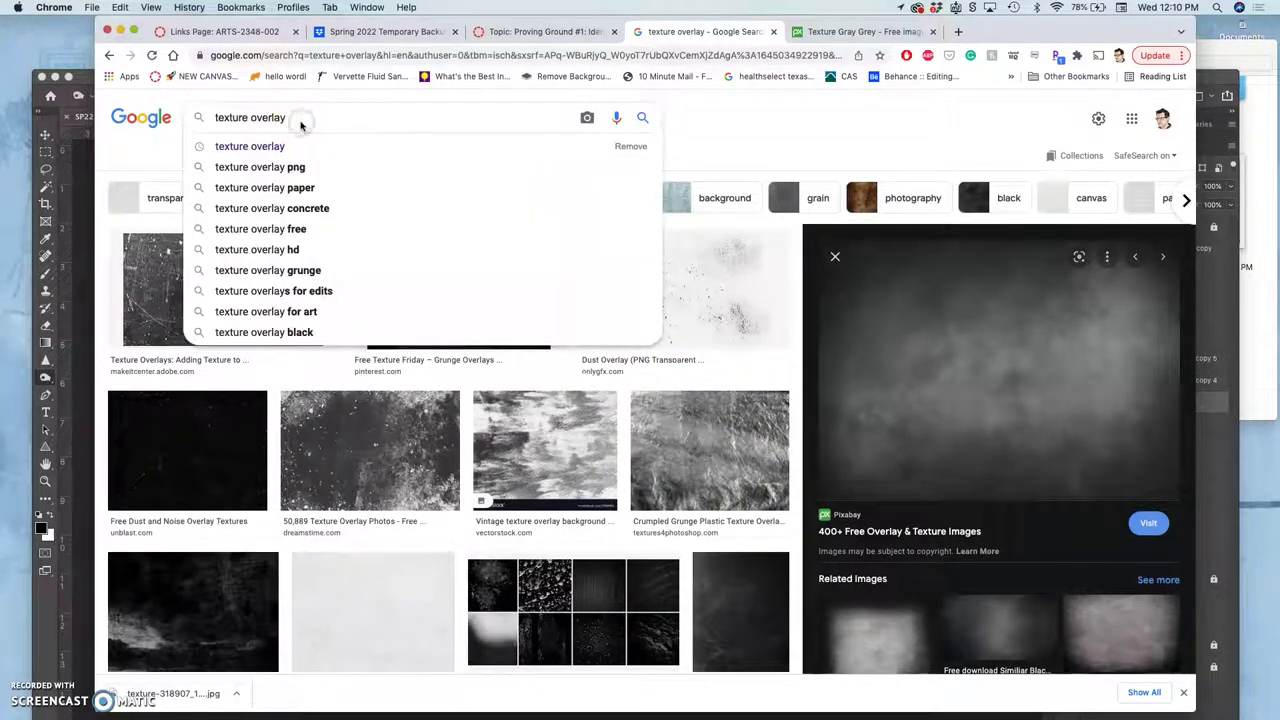
pyautogui.write('misty cl')
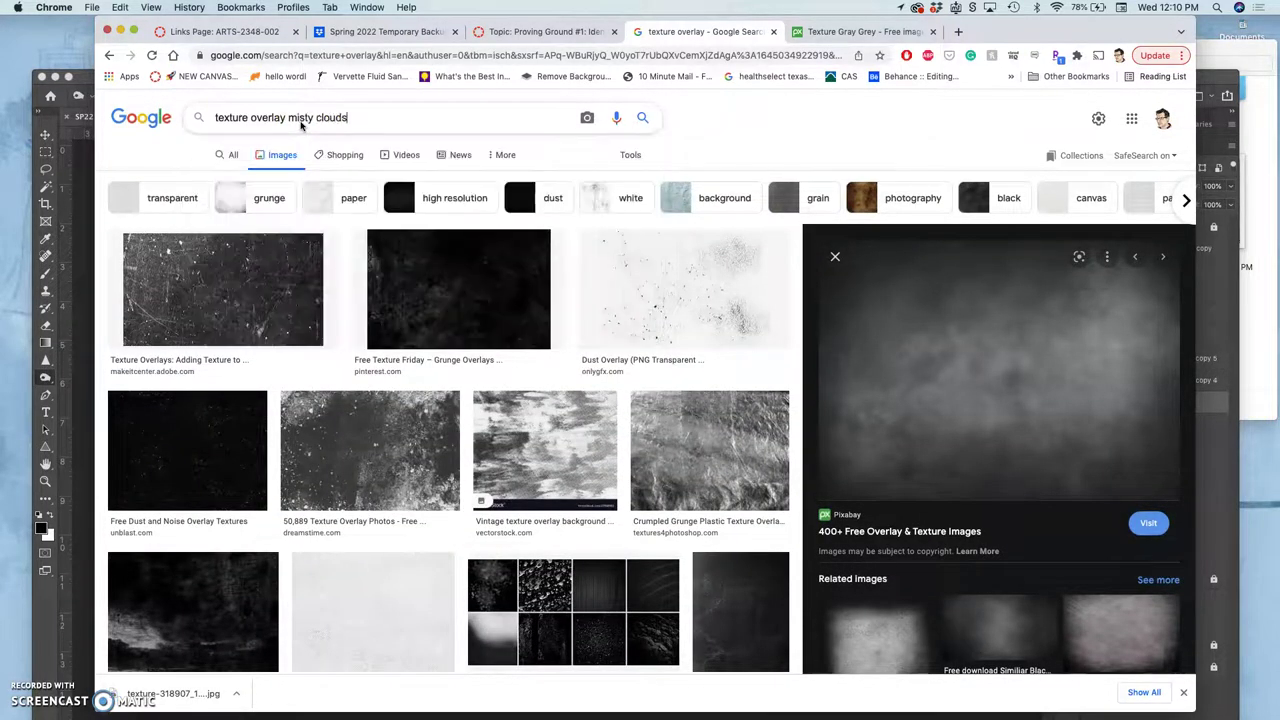
pyautogui.write('ouds')
pyautogui.press('Return')
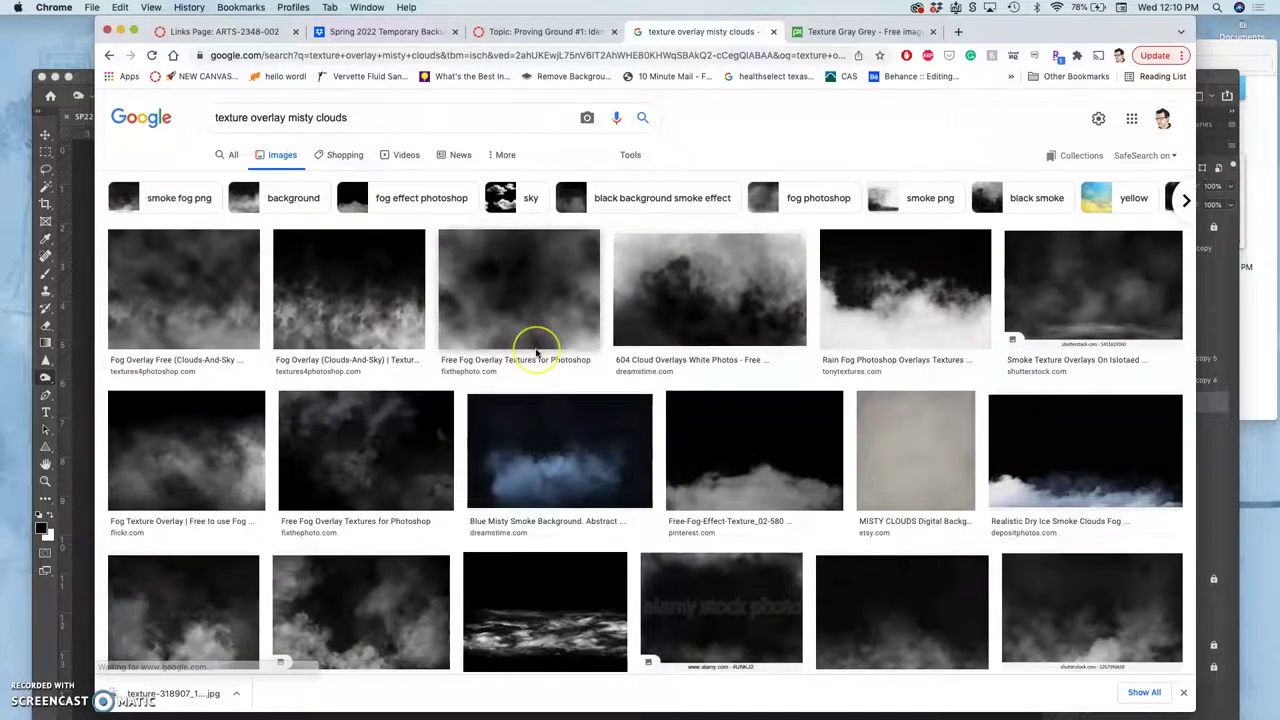
# Preview the Fog Texture Overlay result and open its Flickr page in a new tab
pyautogui.scroll(-5, 536, 352)
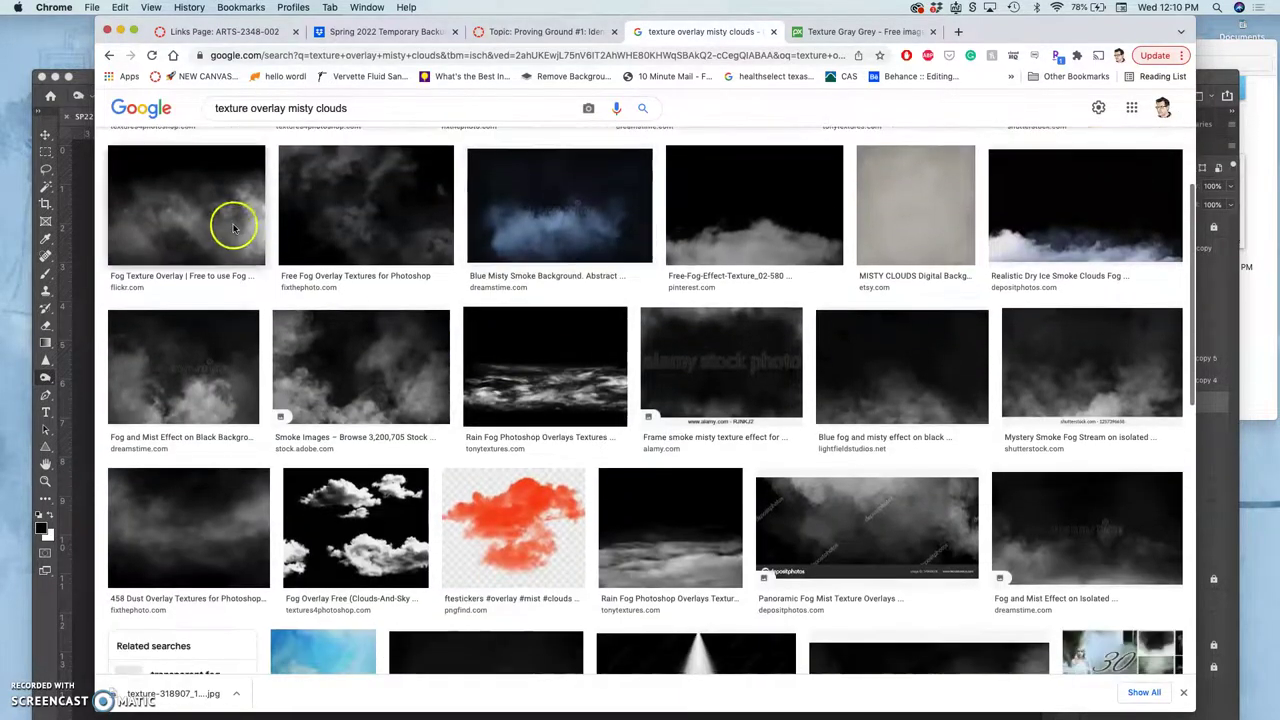
pyautogui.click(226, 232)
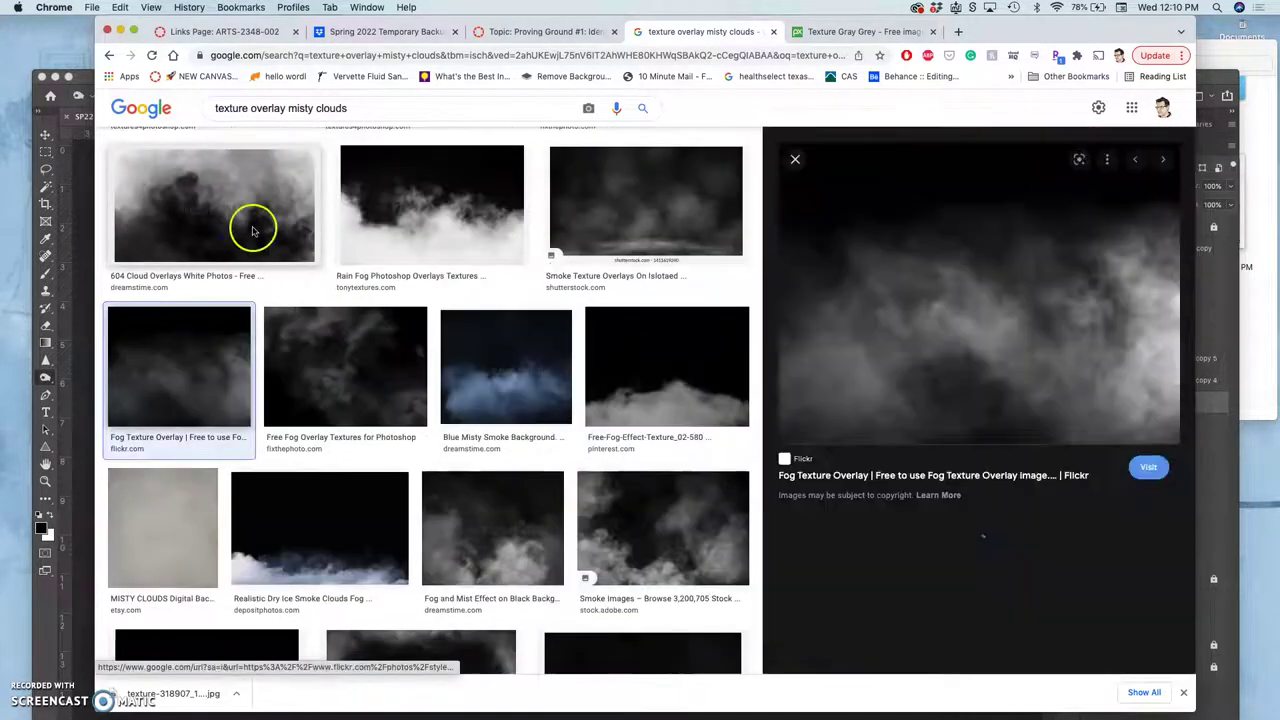
pyautogui.rightClick(928, 302)
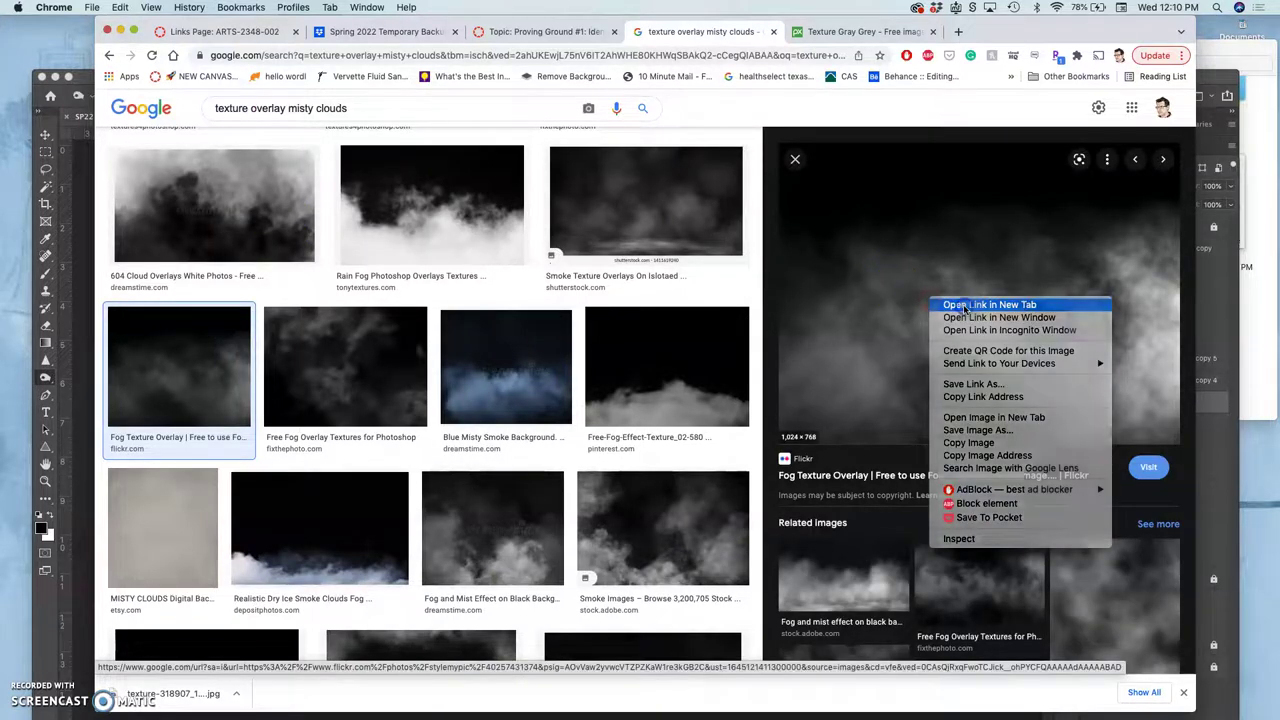
pyautogui.click(963, 300)
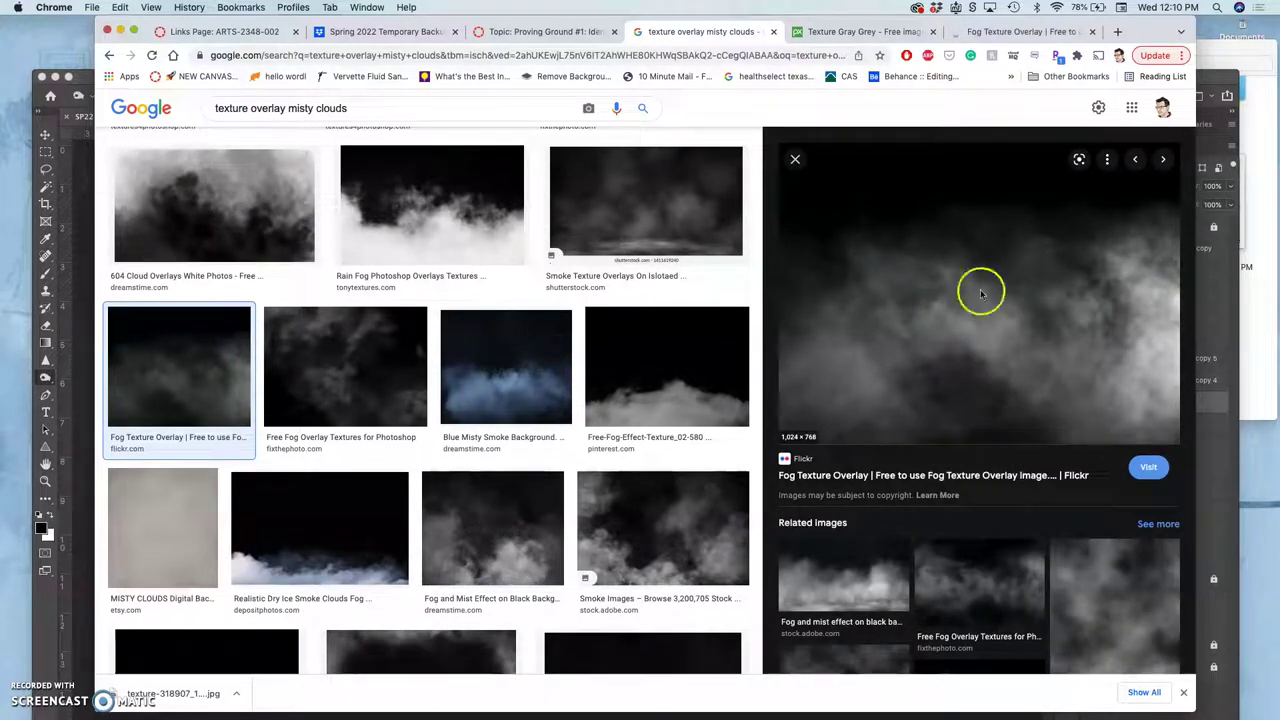
# In Finder, go back to the course folder and open Proving Ground #1, then switch back to Chrome
pyautogui.click(1263, 173)
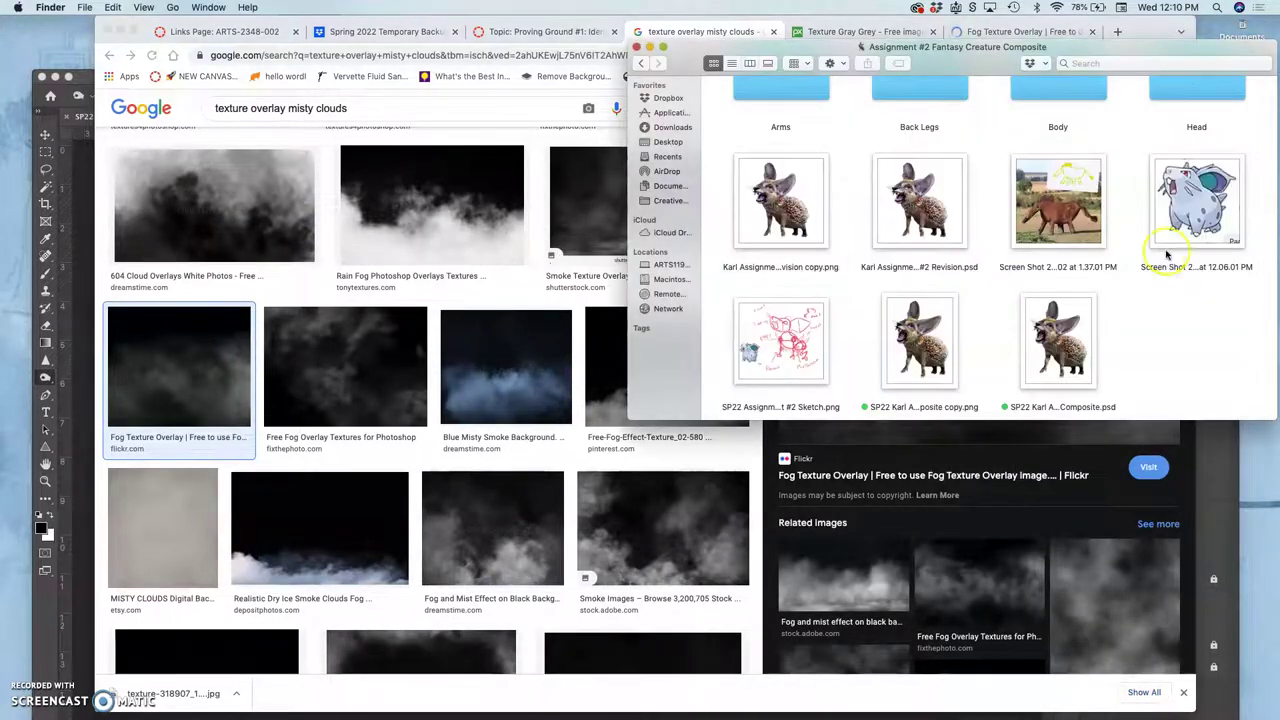
pyautogui.click(641, 66)
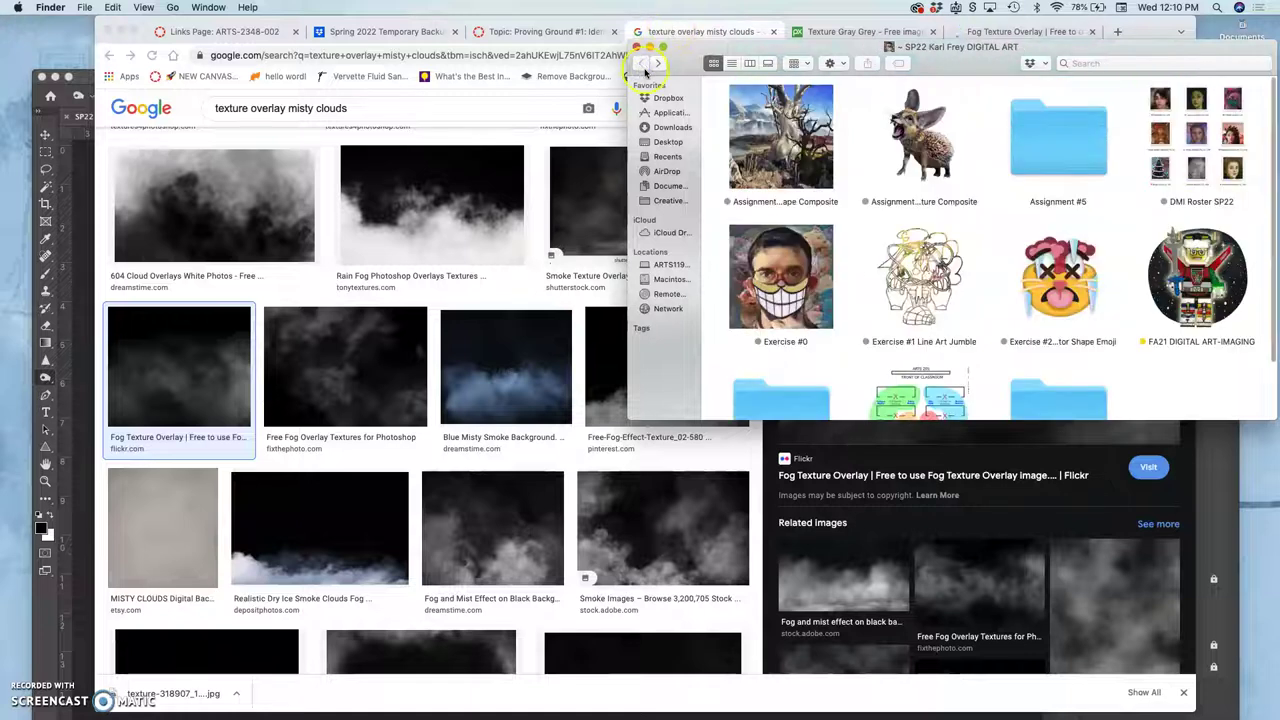
pyautogui.doubleClick(800, 335)
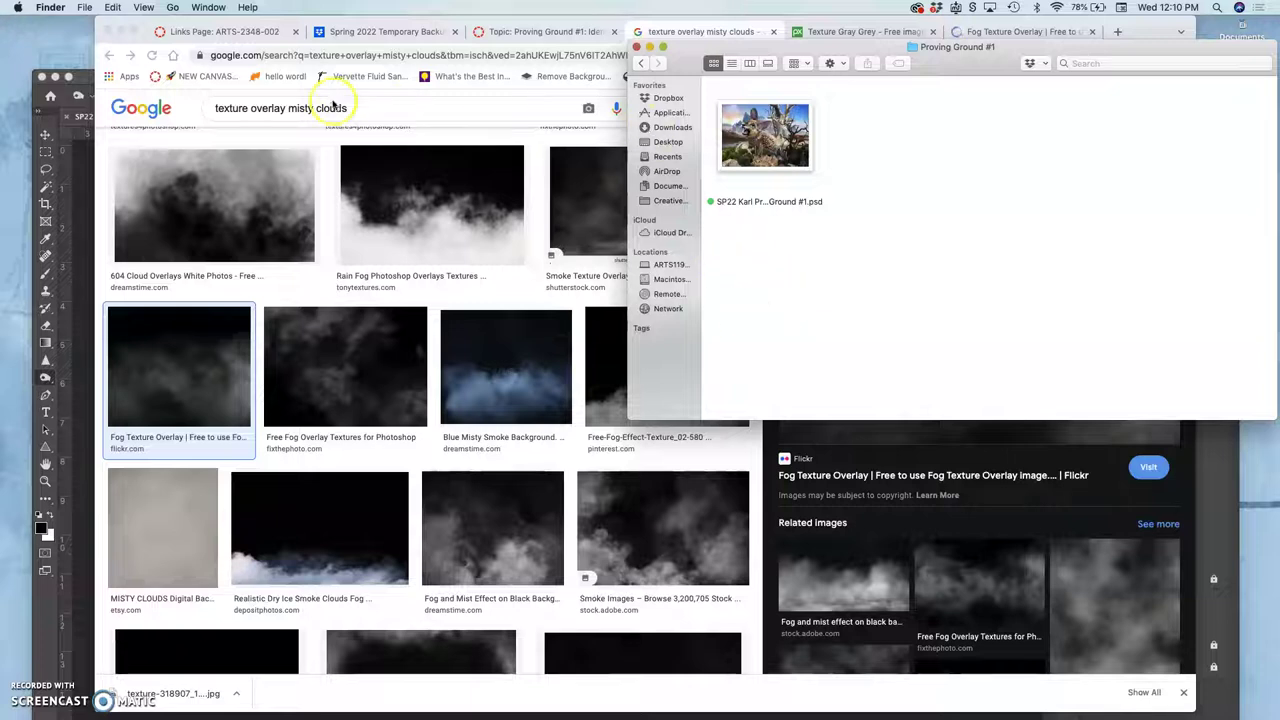
pyautogui.click(310, 20)
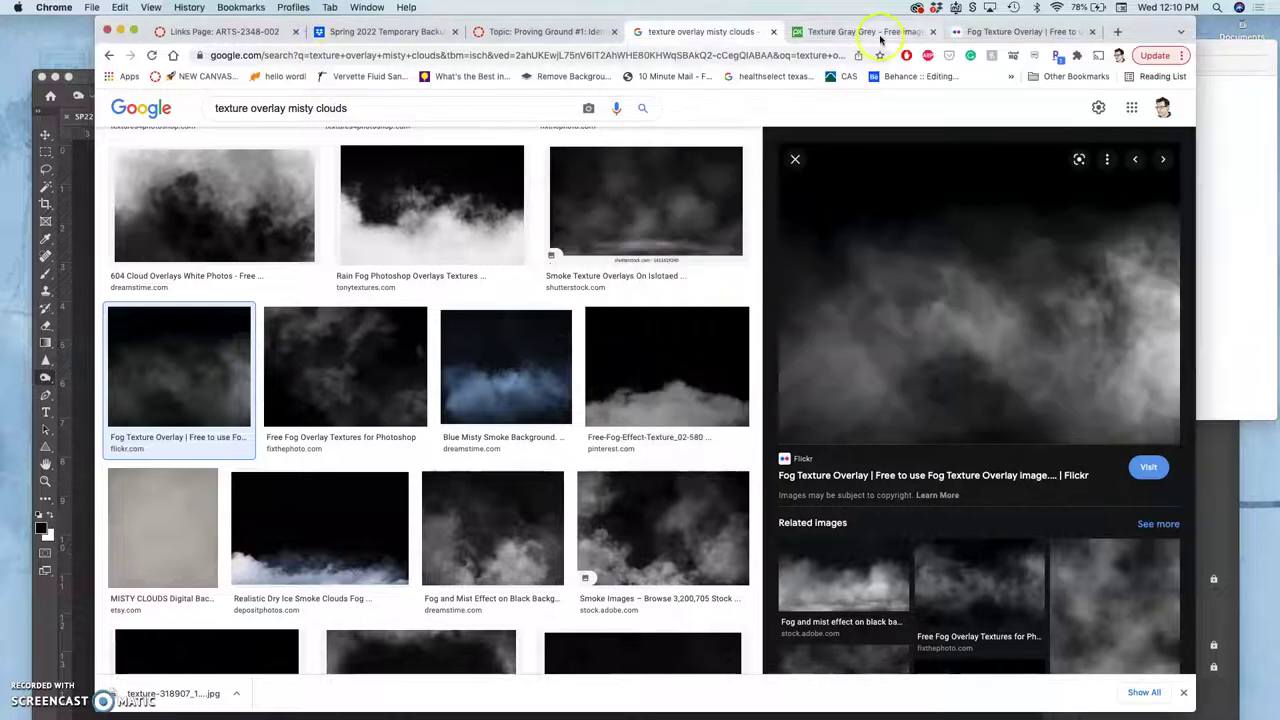
# Check the Fog Texture Overlay's public-domain licence on Flickr and download it at Original 4000 × 3000
pyautogui.click(986, 32)
pyautogui.rightClick(712, 322)
pyautogui.click(648, 361)
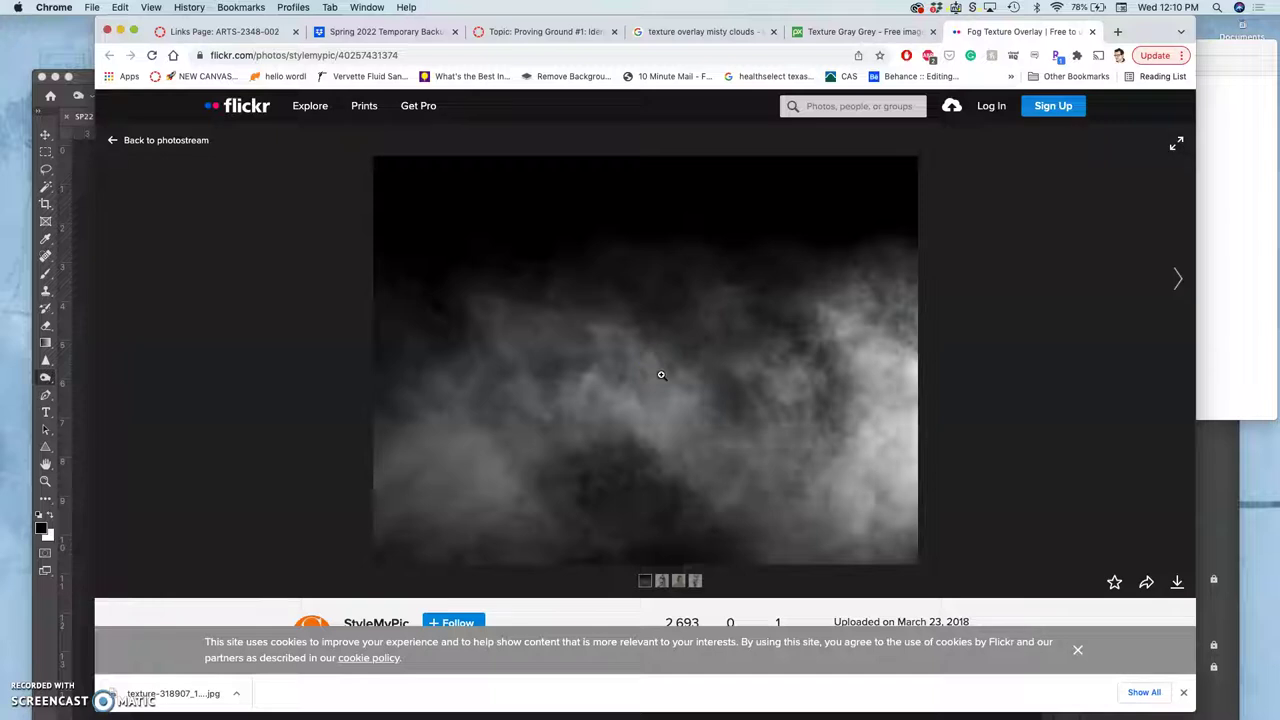
pyautogui.scroll(-2, 661, 375)
pyautogui.scroll(-3, 661, 375)
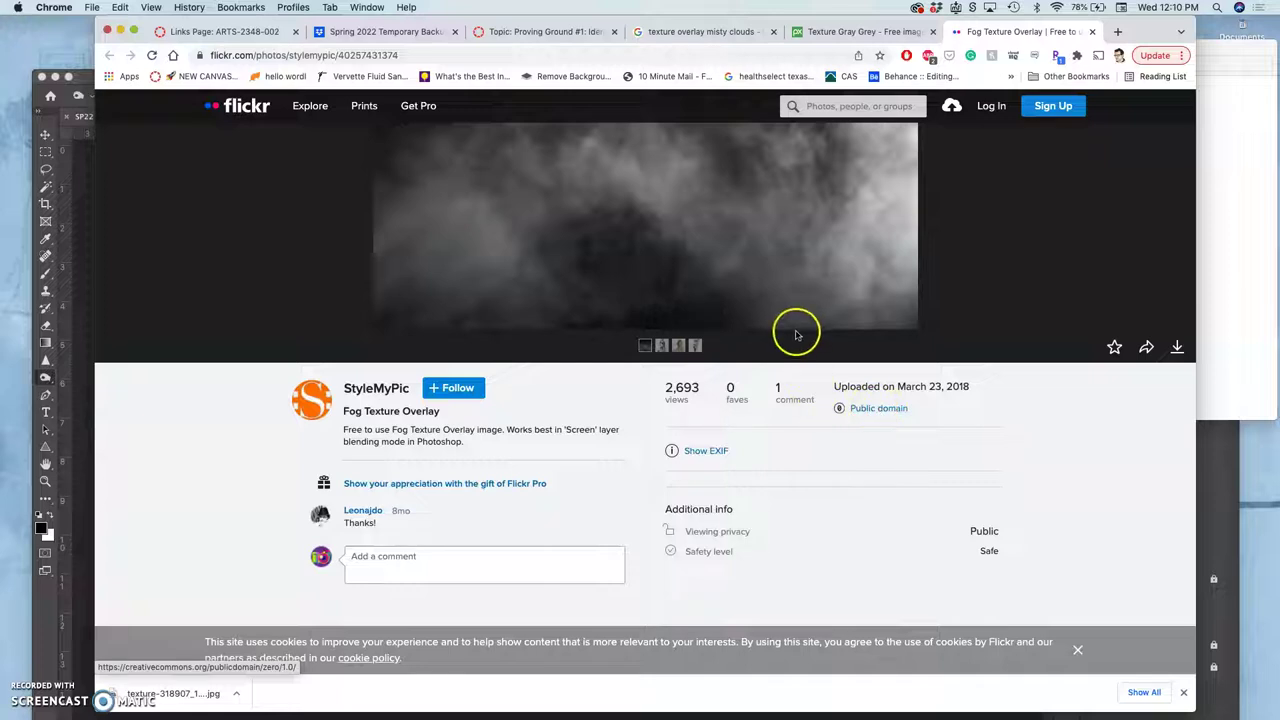
pyautogui.scroll(2, 795, 333)
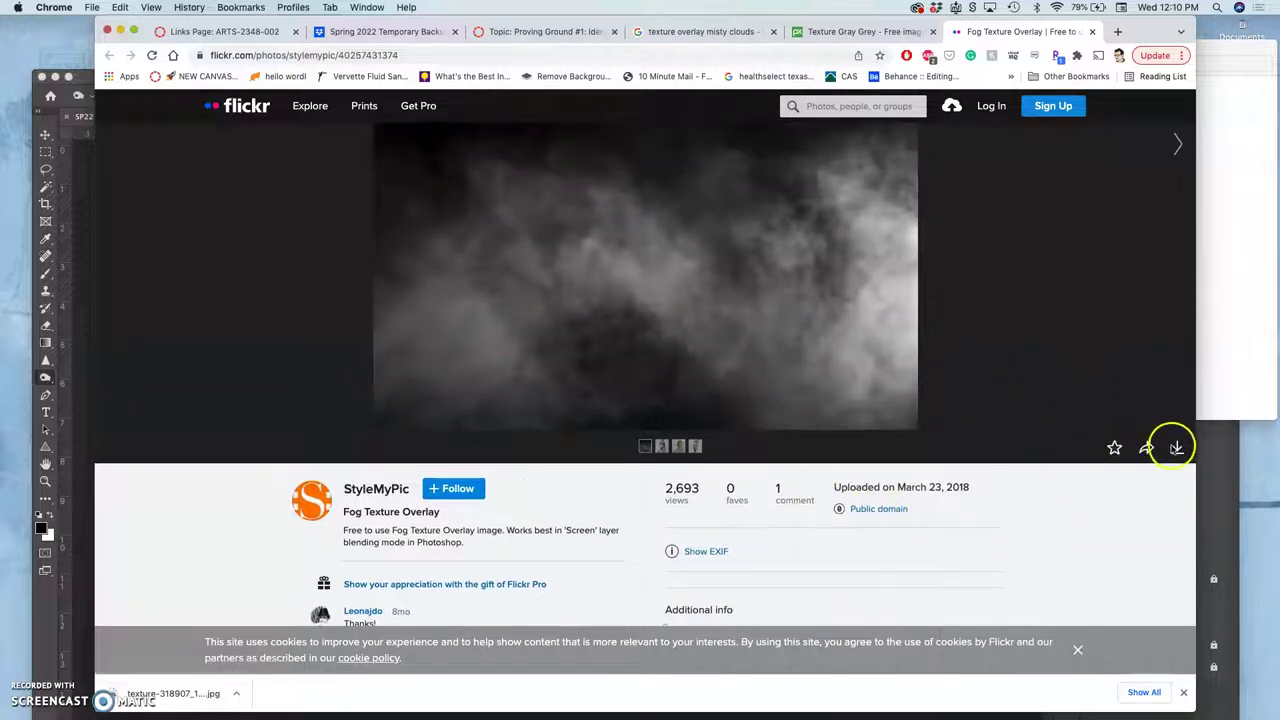
pyautogui.click(1176, 448)
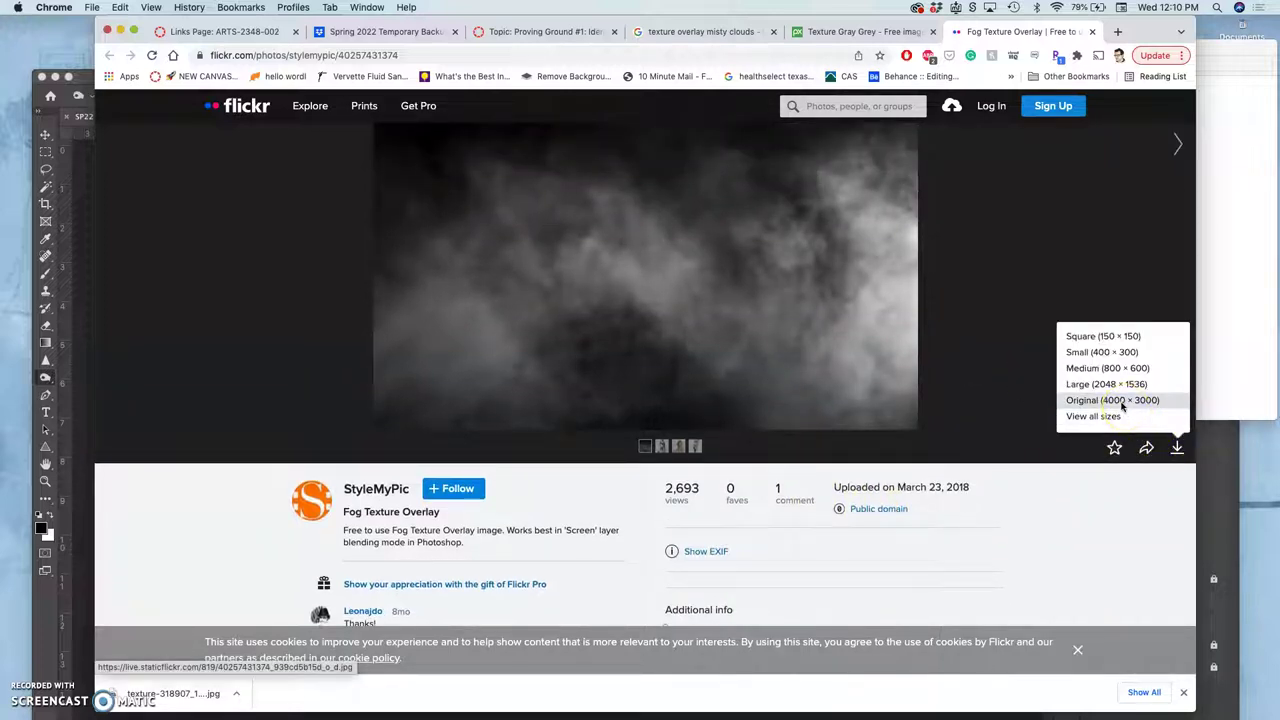
pyautogui.click(1122, 403)
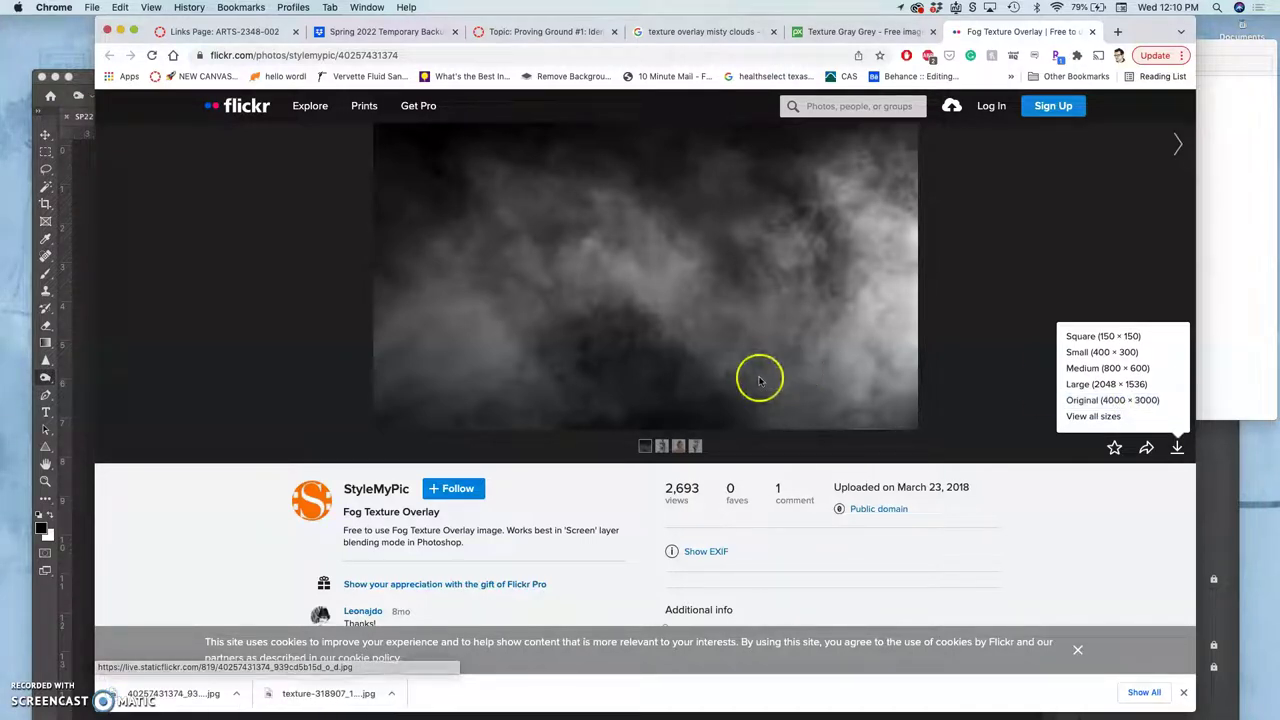
# Open the Downloads folder from the Dock stack as a Finder window
pyautogui.click(10, 605)
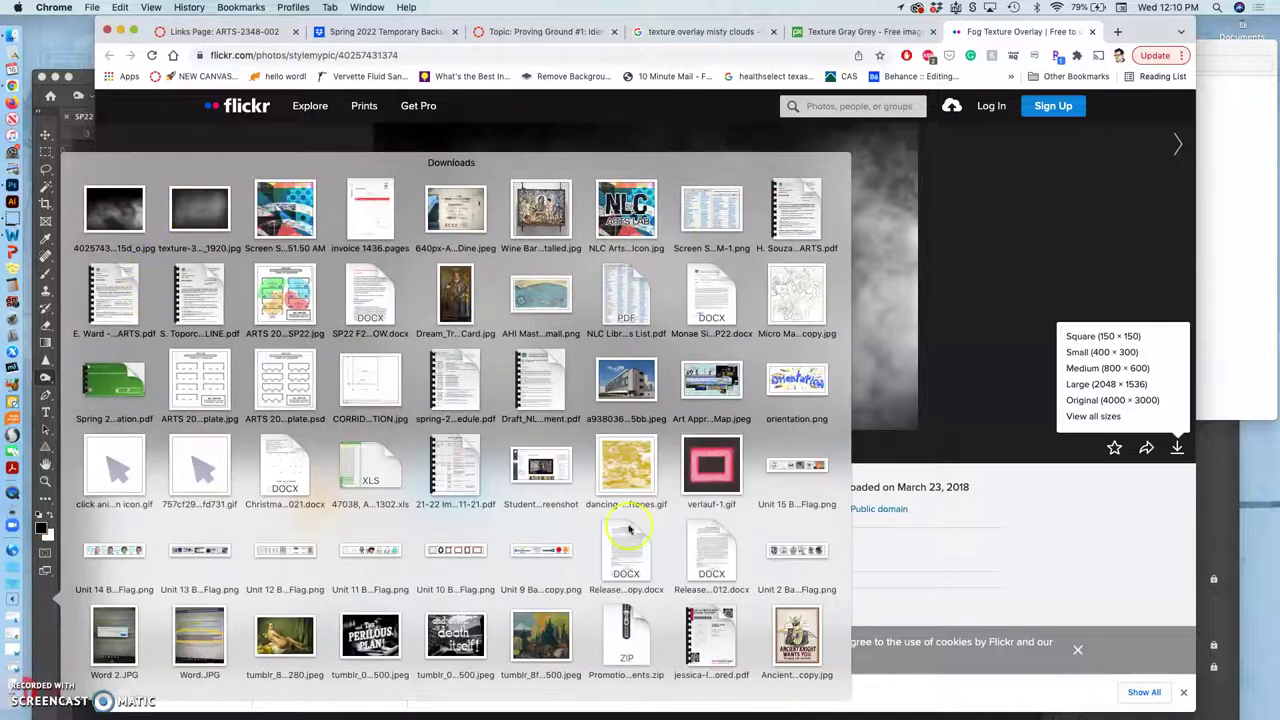
pyautogui.scroll(-15, 634, 537)
pyautogui.click(370, 637)
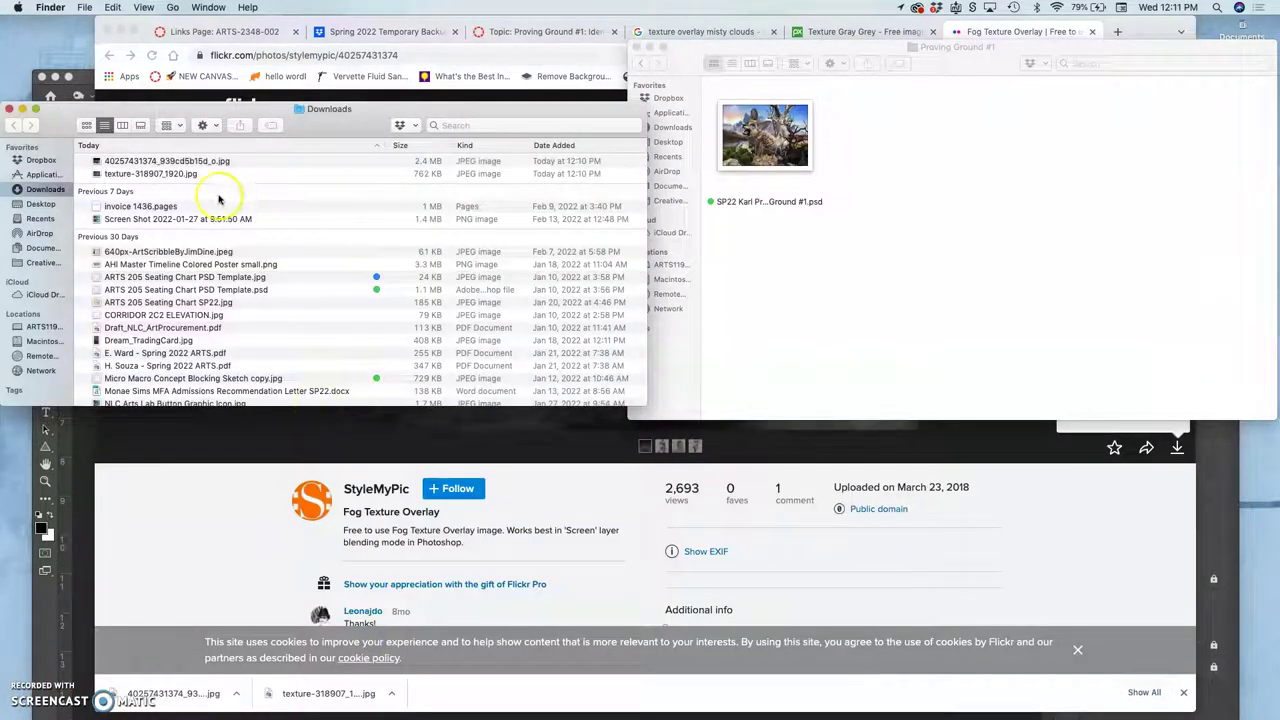
pyautogui.moveTo(203, 167); pyautogui.dragTo(771, 300)
pyautogui.moveTo(216, 163); pyautogui.dragTo(760, 300)
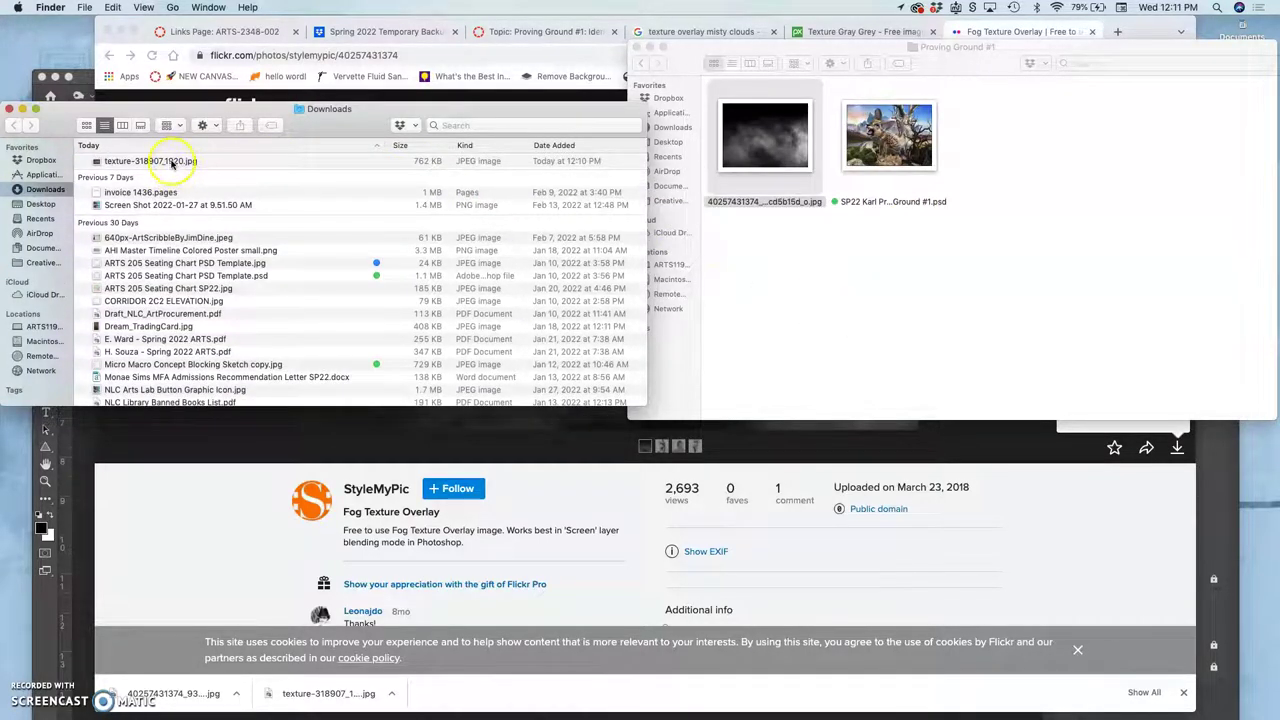
pyautogui.moveTo(172, 165); pyautogui.dragTo(805, 250)
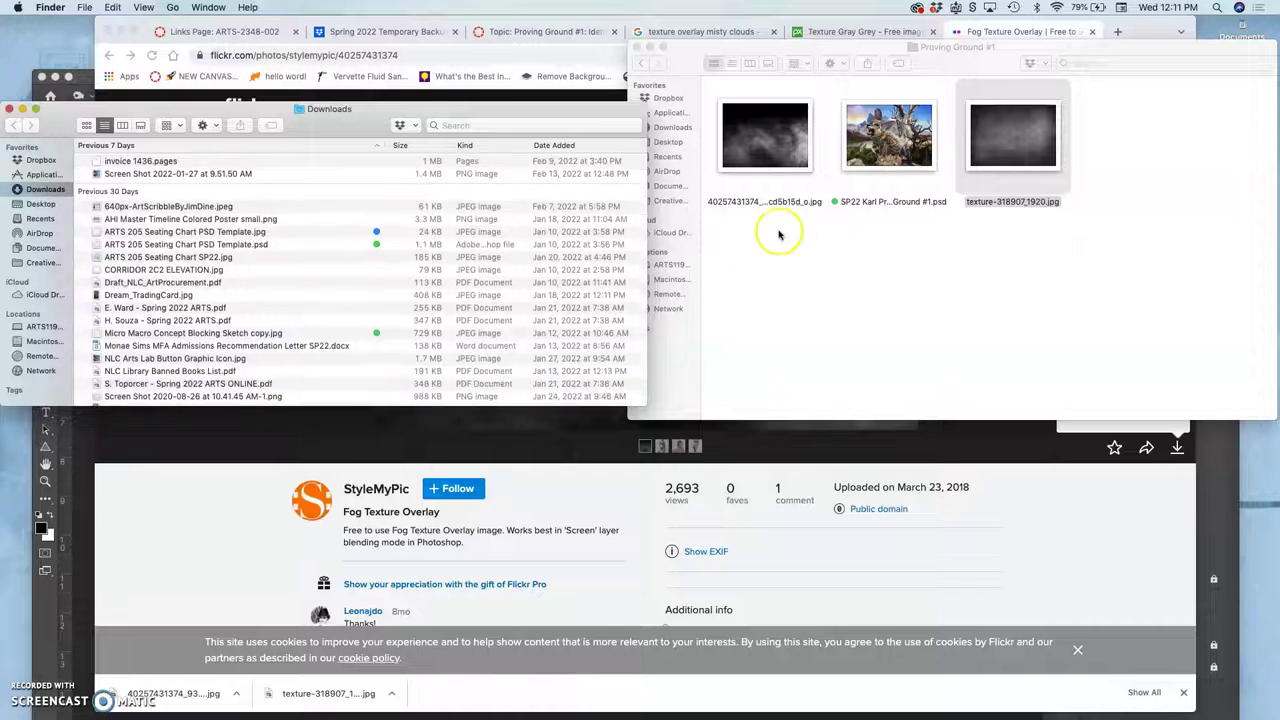
# Place the fog JPEG on the canvas as a smart object, enlarged to cover the scene
pyautogui.click(100, 80)
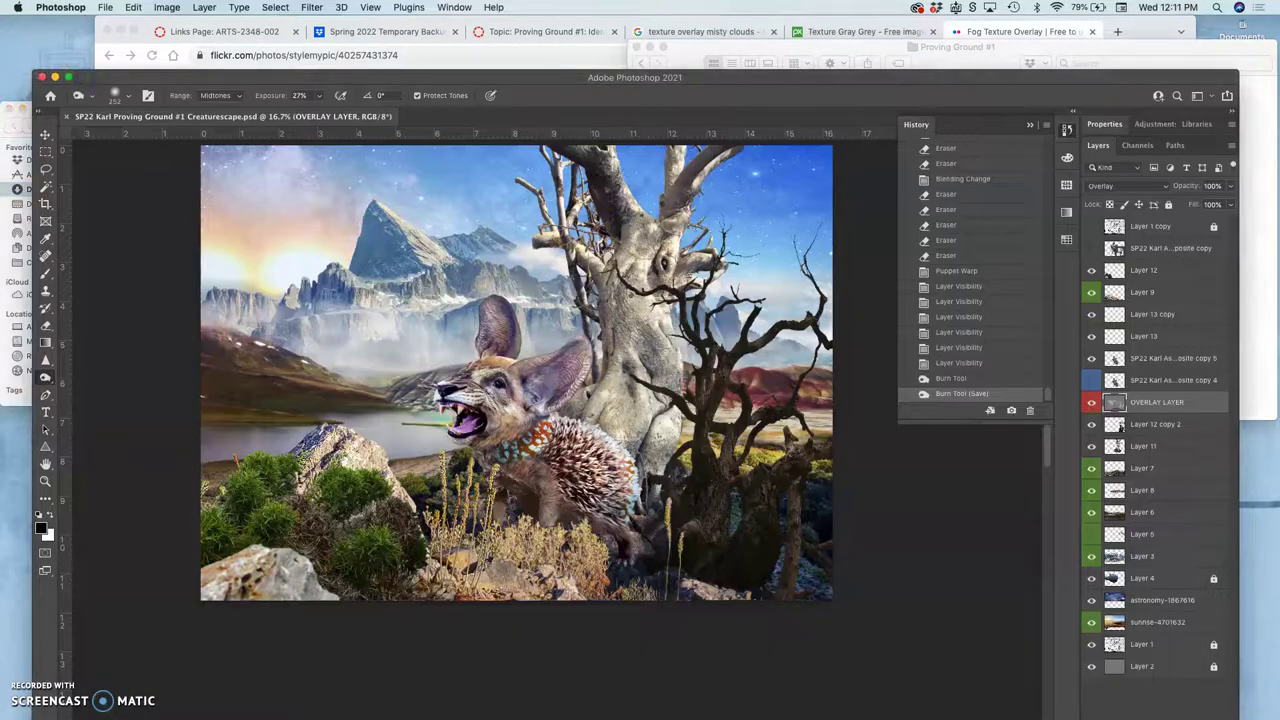
pyautogui.click(1227, 48)
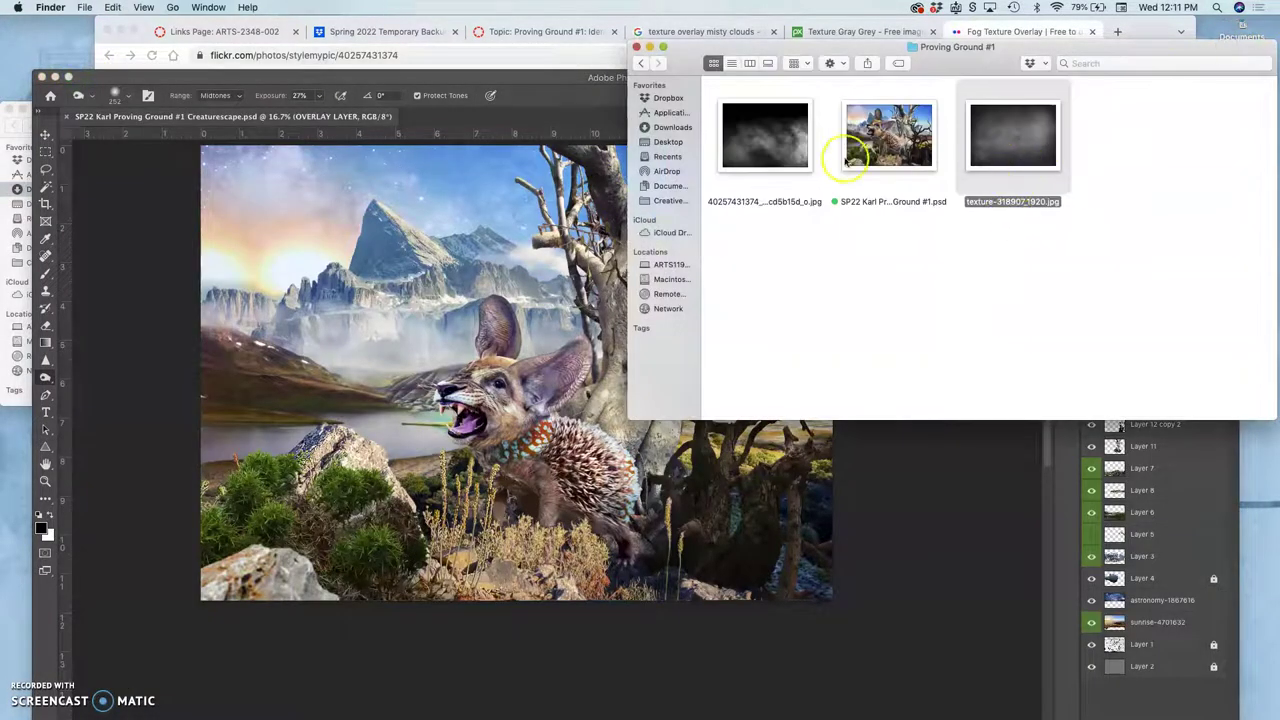
pyautogui.moveTo(790, 150); pyautogui.dragTo(486, 509)
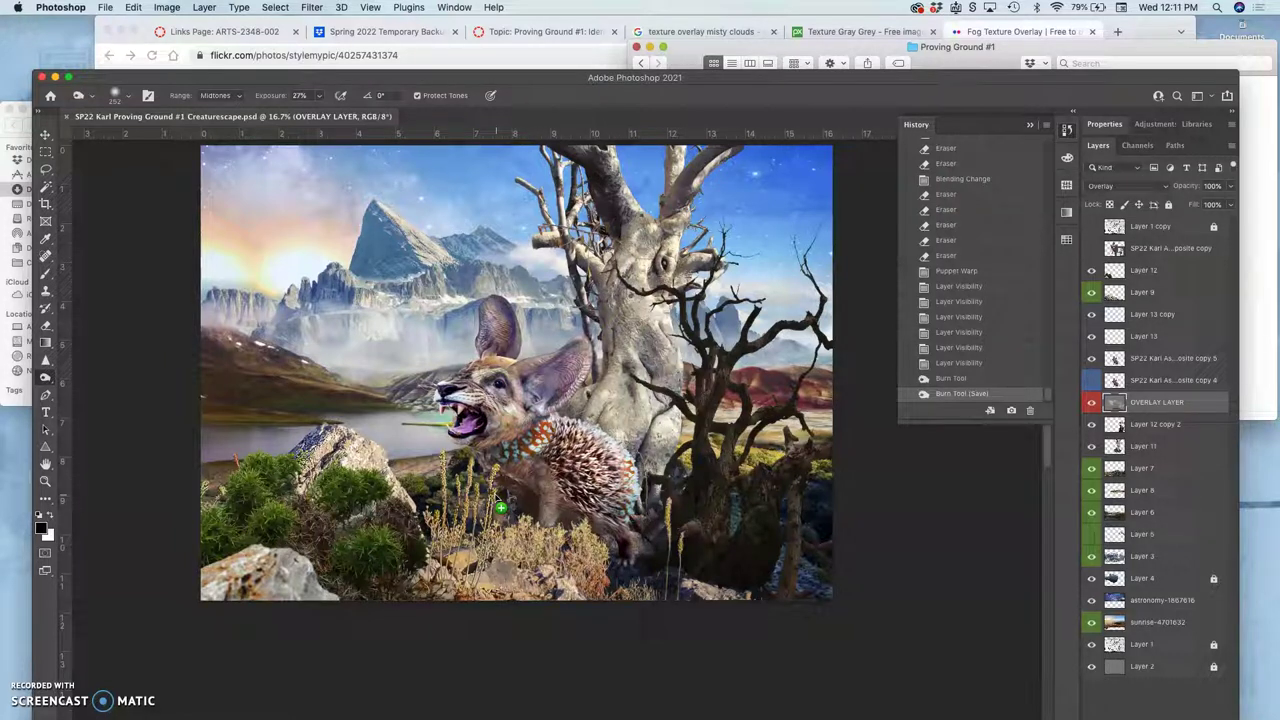
pyautogui.moveTo(500, 508); pyautogui.dragTo(500, 506)
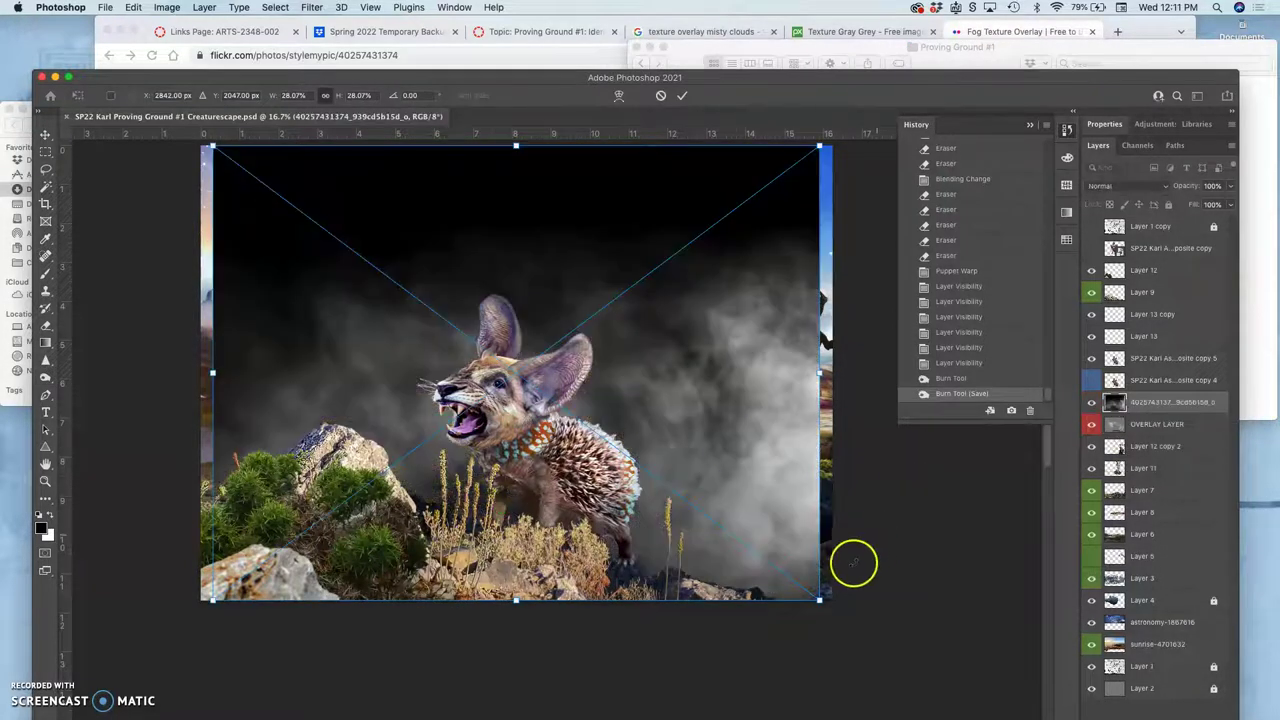
pyautogui.moveTo(822, 601); pyautogui.dragTo(843, 610)
pyautogui.scroll(3, 833, 617)
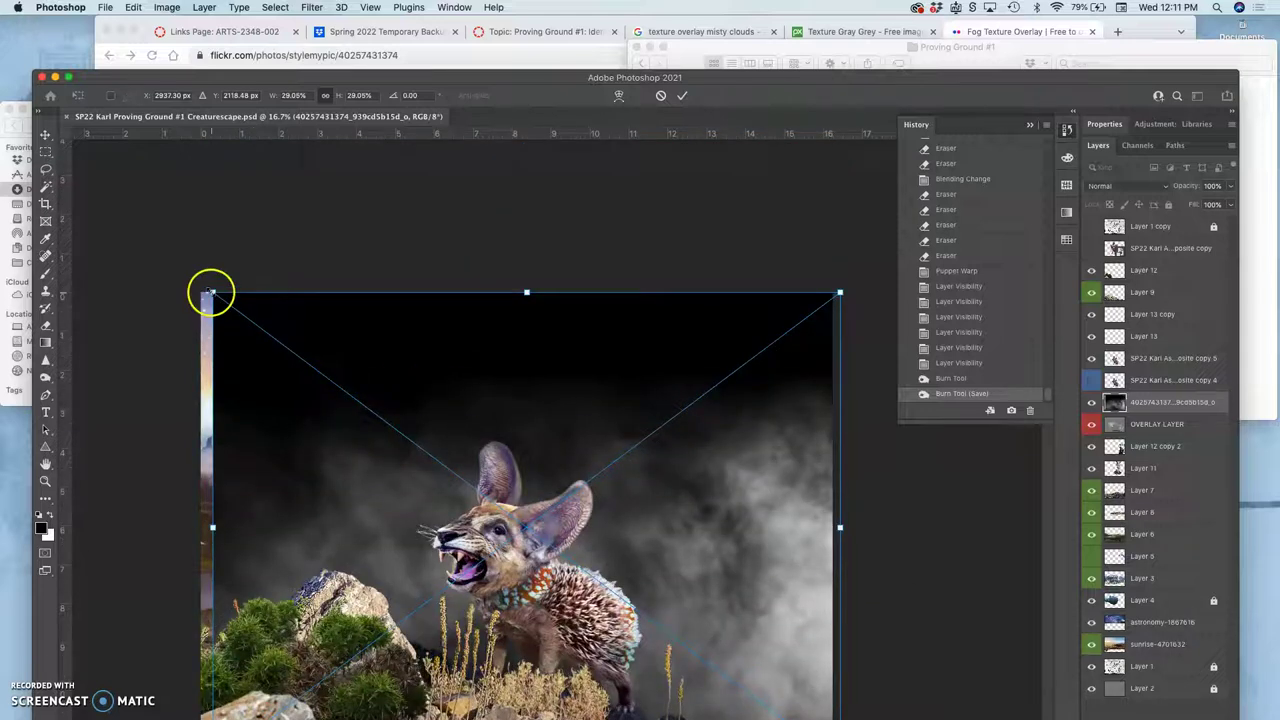
pyautogui.moveTo(201, 290); pyautogui.dragTo(184, 286)
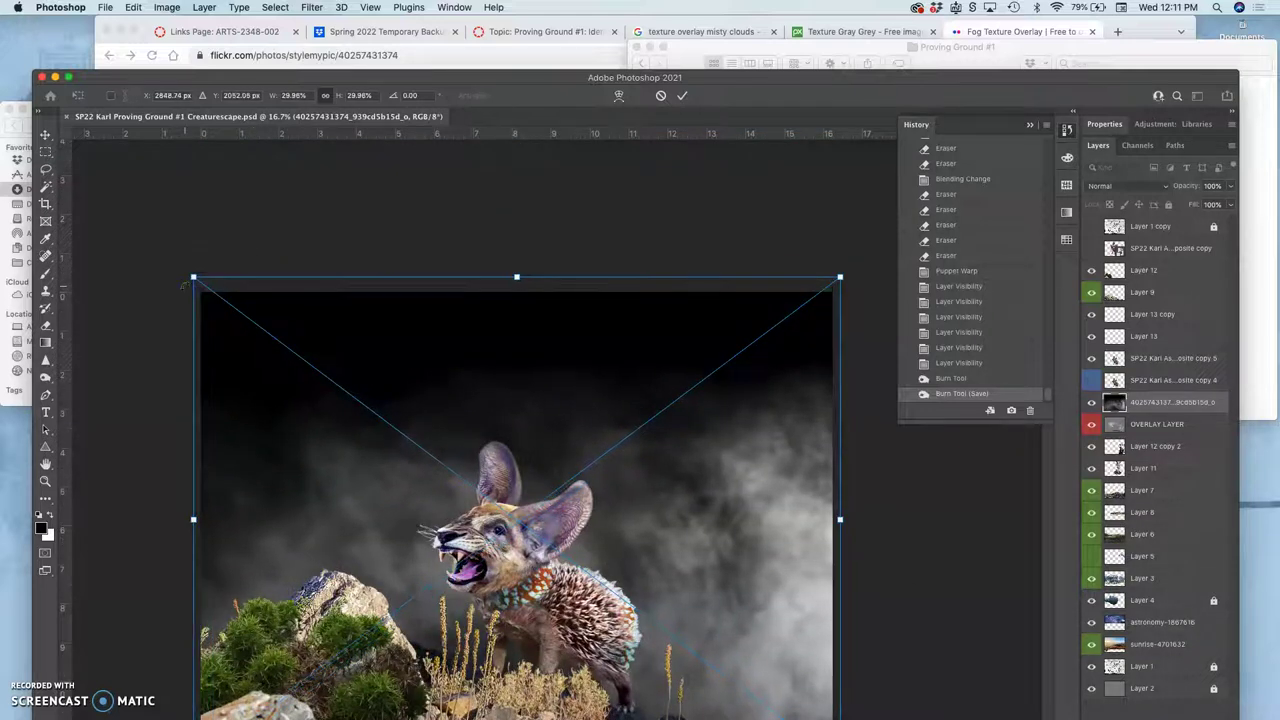
pyautogui.press('Return')
pyautogui.scroll(-2, 469, 363)
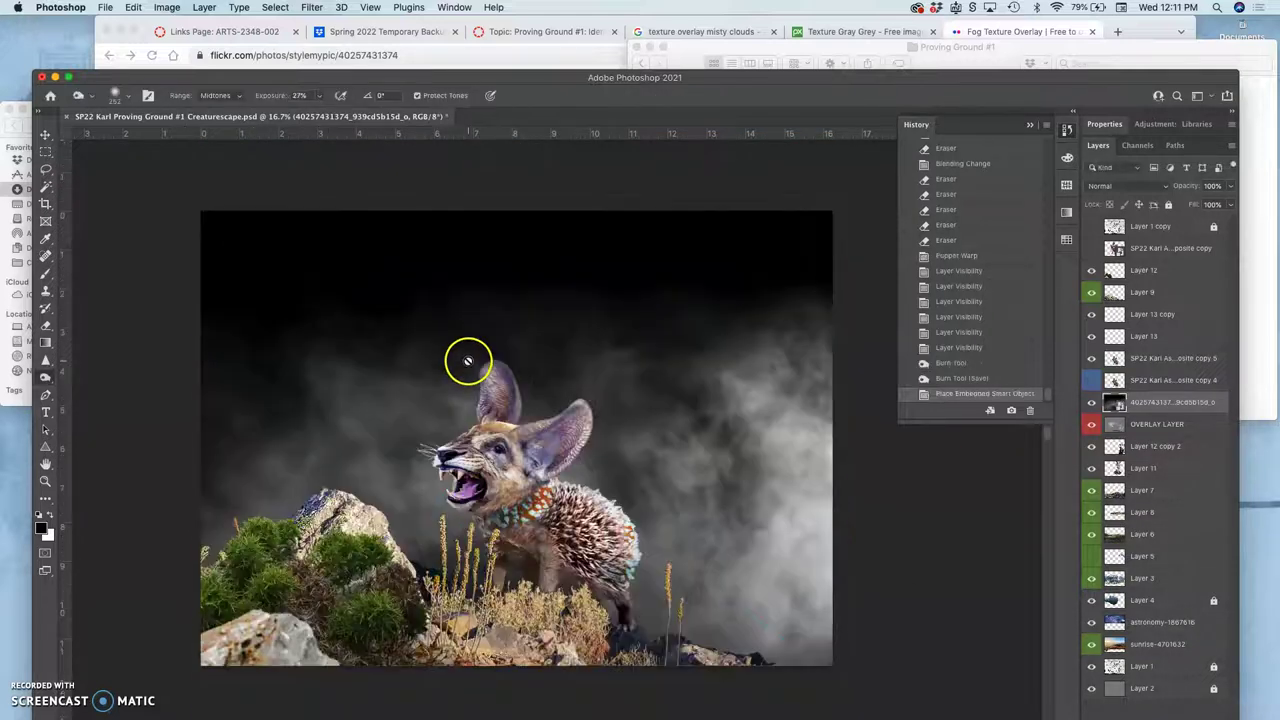
# Move the fog layer to the top of the Layers stack and lower its opacity
pyautogui.moveTo(1143, 400); pyautogui.dragTo(1130, 243)
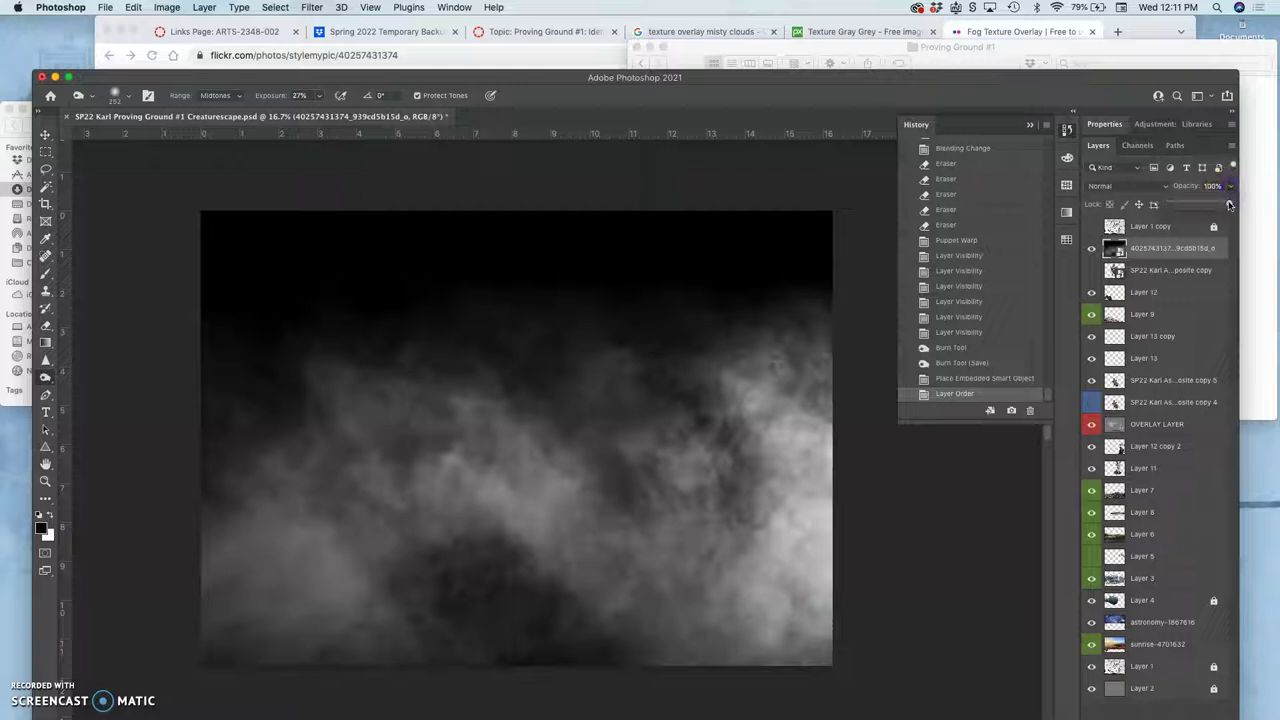
pyautogui.moveTo(1199, 204)
pyautogui.mouseDown()
pyautogui.moveTo(1188, 205)
pyautogui.moveTo(1199, 204)
pyautogui.mouseUp()
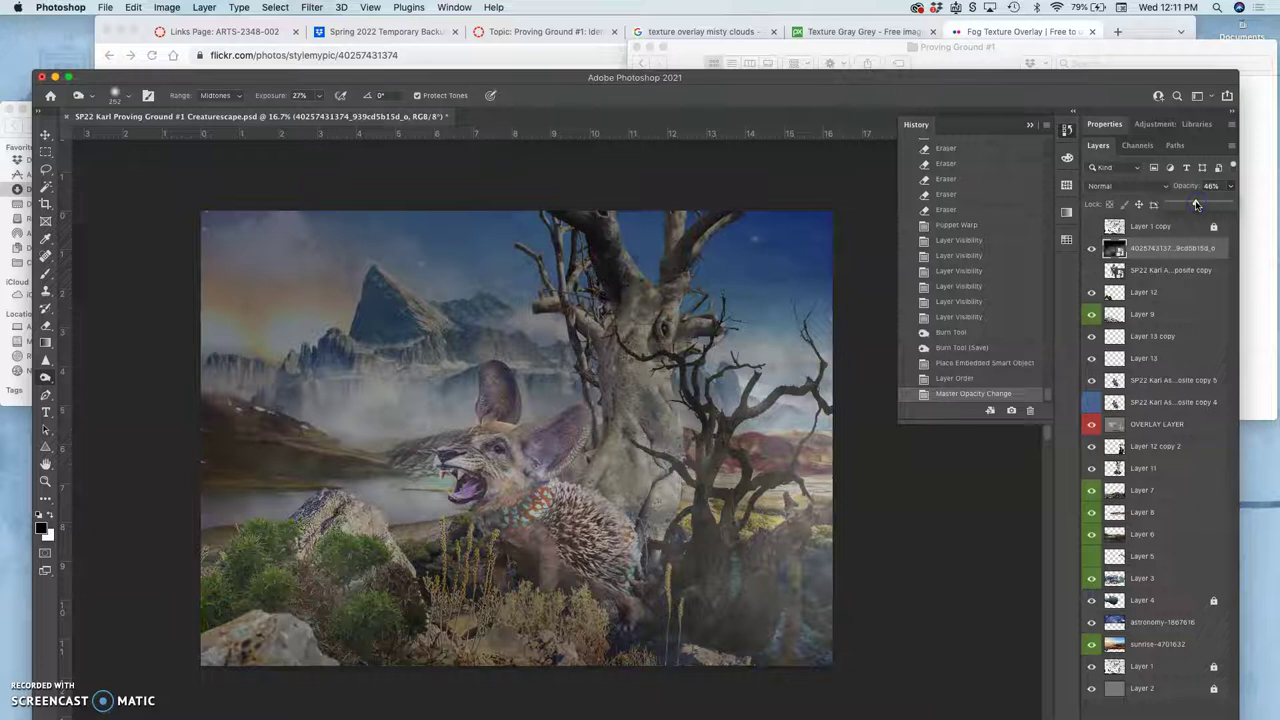
pyautogui.hscroll(2, 742, 520)
pyautogui.scroll(-2, 742, 520)
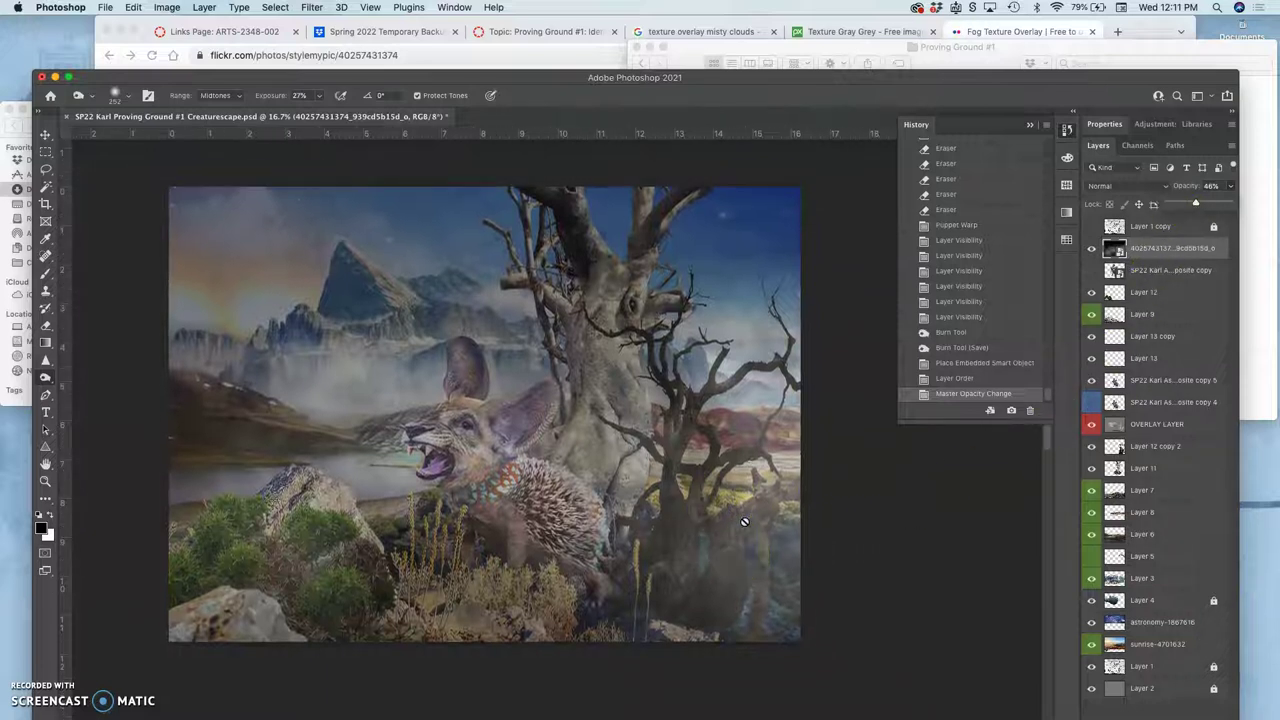
# Try the fog layer in Pin Light blending, comparing it with the layer hidden and shown
pyautogui.click(1120, 187)
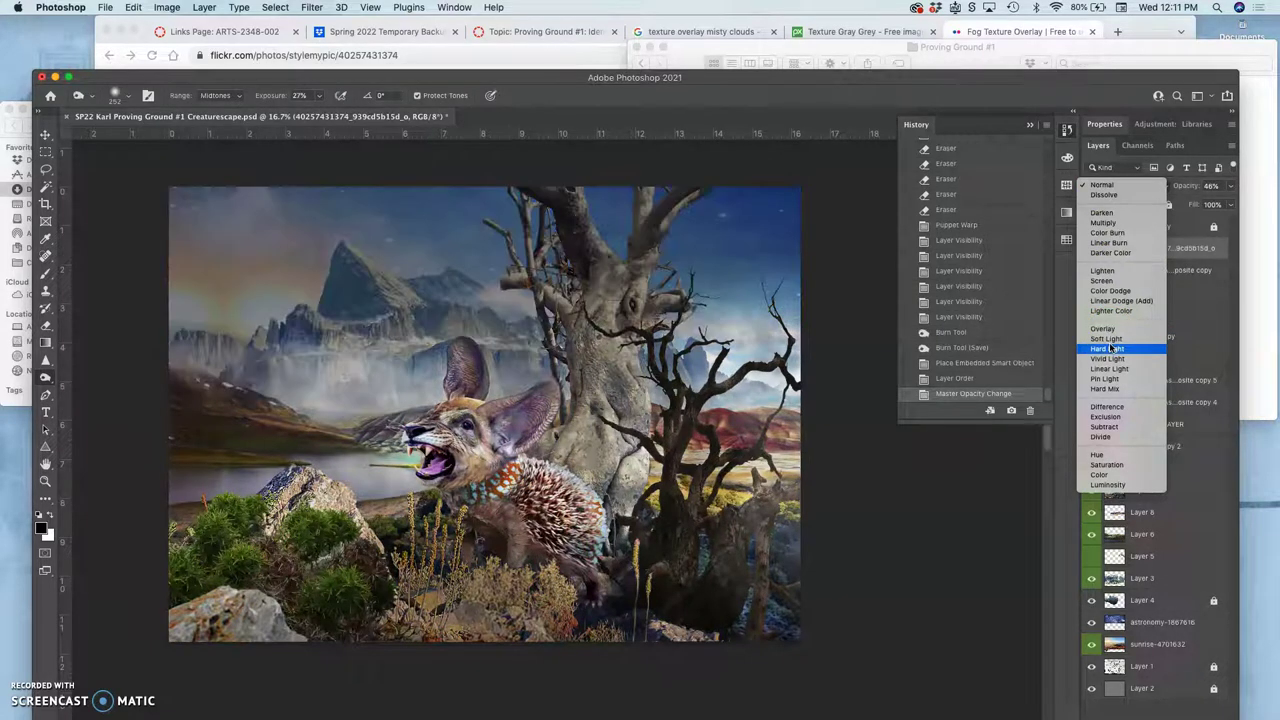
pyautogui.click(1108, 339)
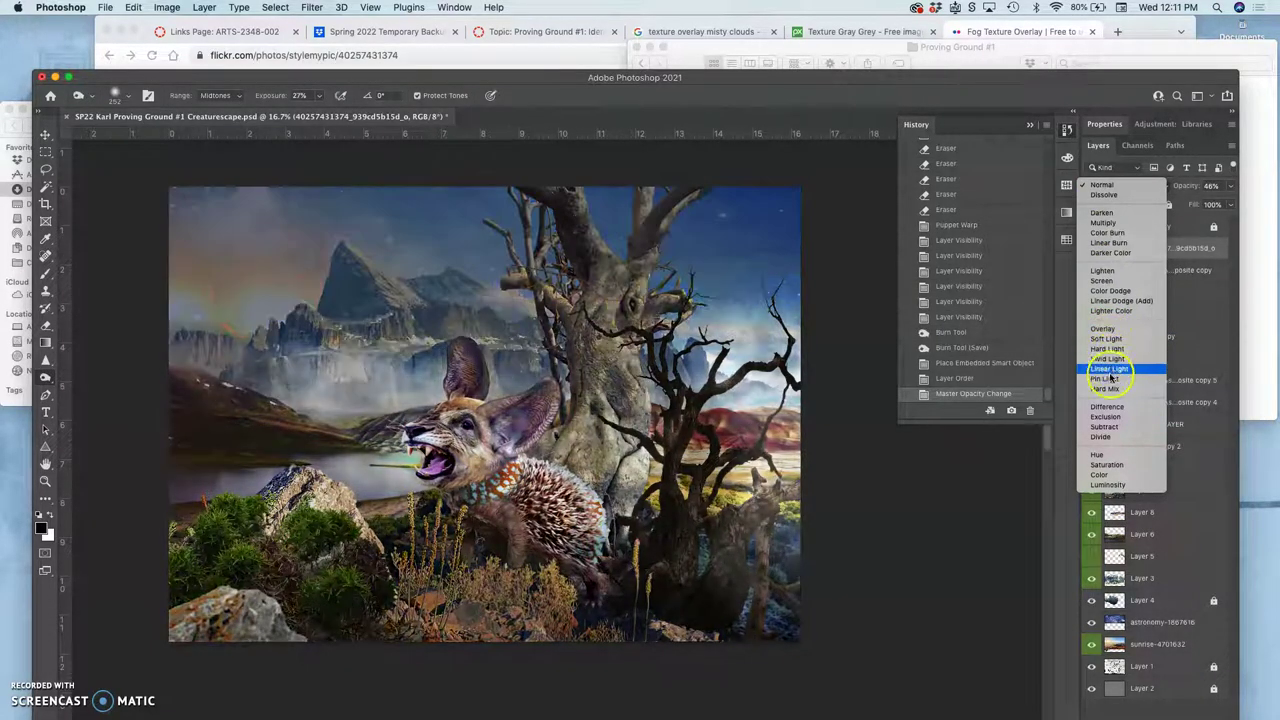
pyautogui.click(1110, 380)
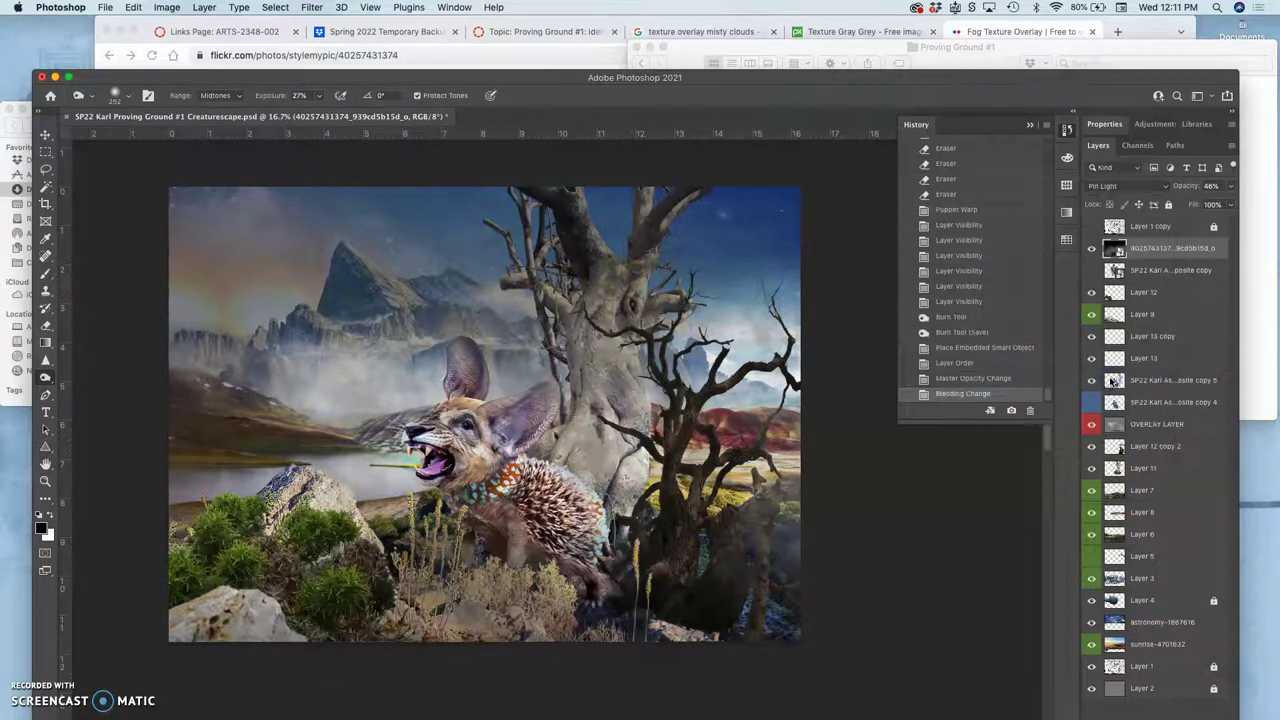
pyautogui.click(1091, 249)
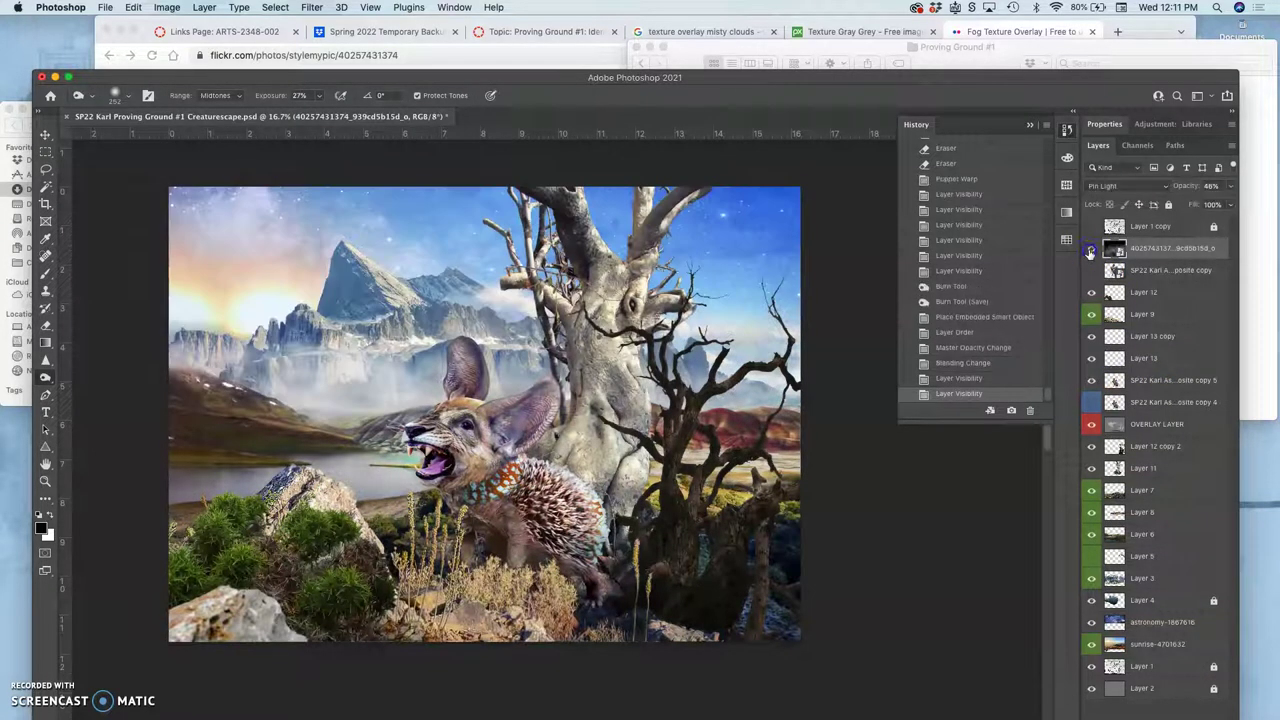
pyautogui.click(1091, 249)
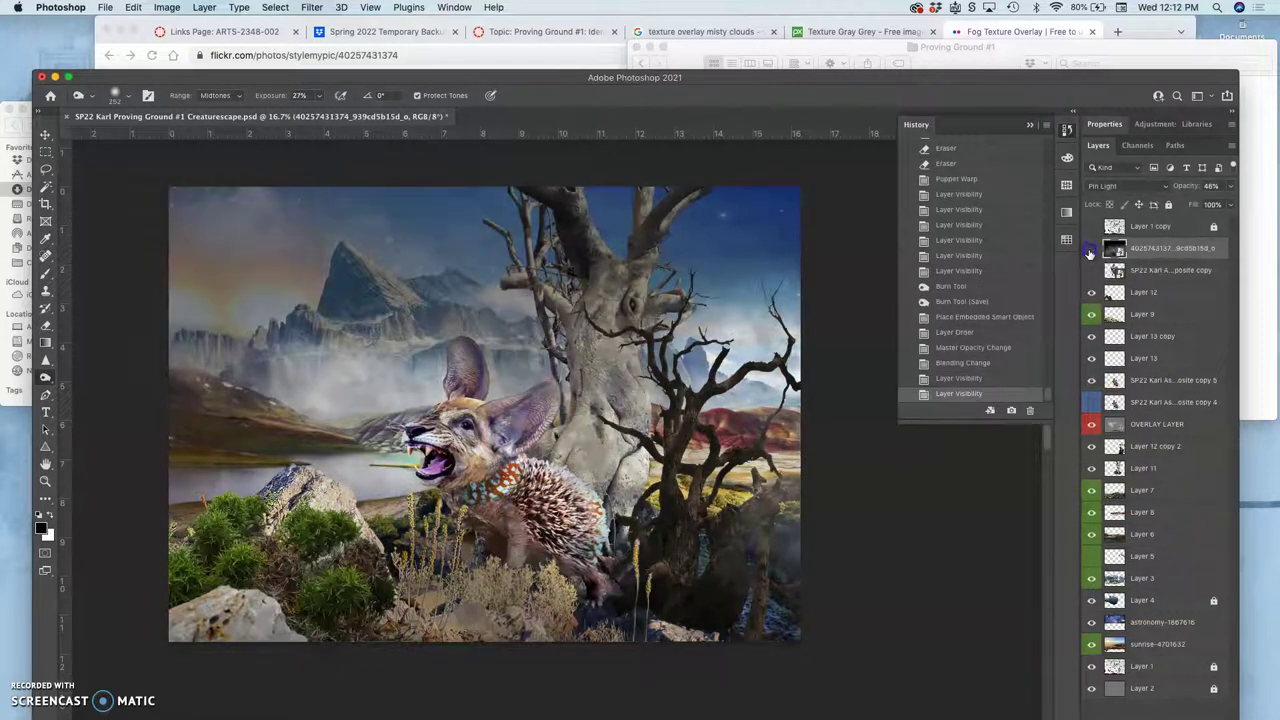
pyautogui.click(1091, 249)
pyautogui.click(1091, 249)
pyautogui.click(1091, 251)
pyautogui.click(1091, 251)
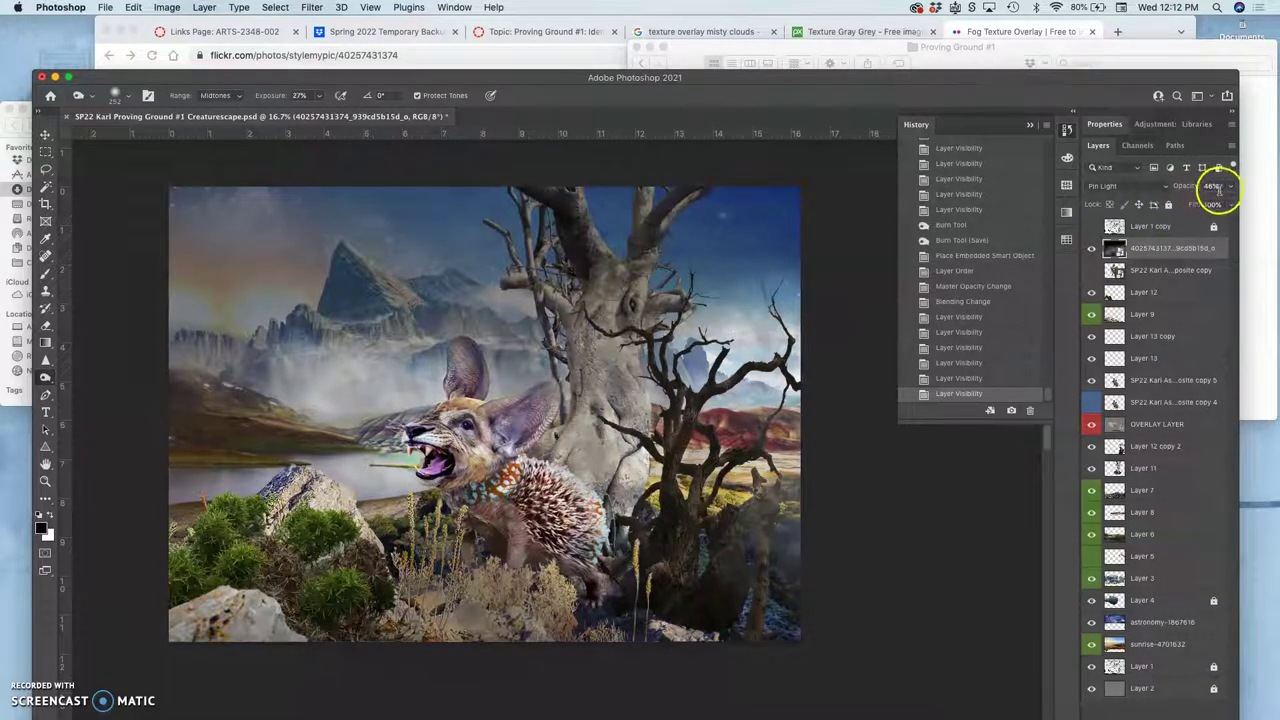
# Set the fog layer to Soft Light at 45% opacity, compare, and leave it hidden
pyautogui.moveTo(1208, 205); pyautogui.dragTo(1193, 207)
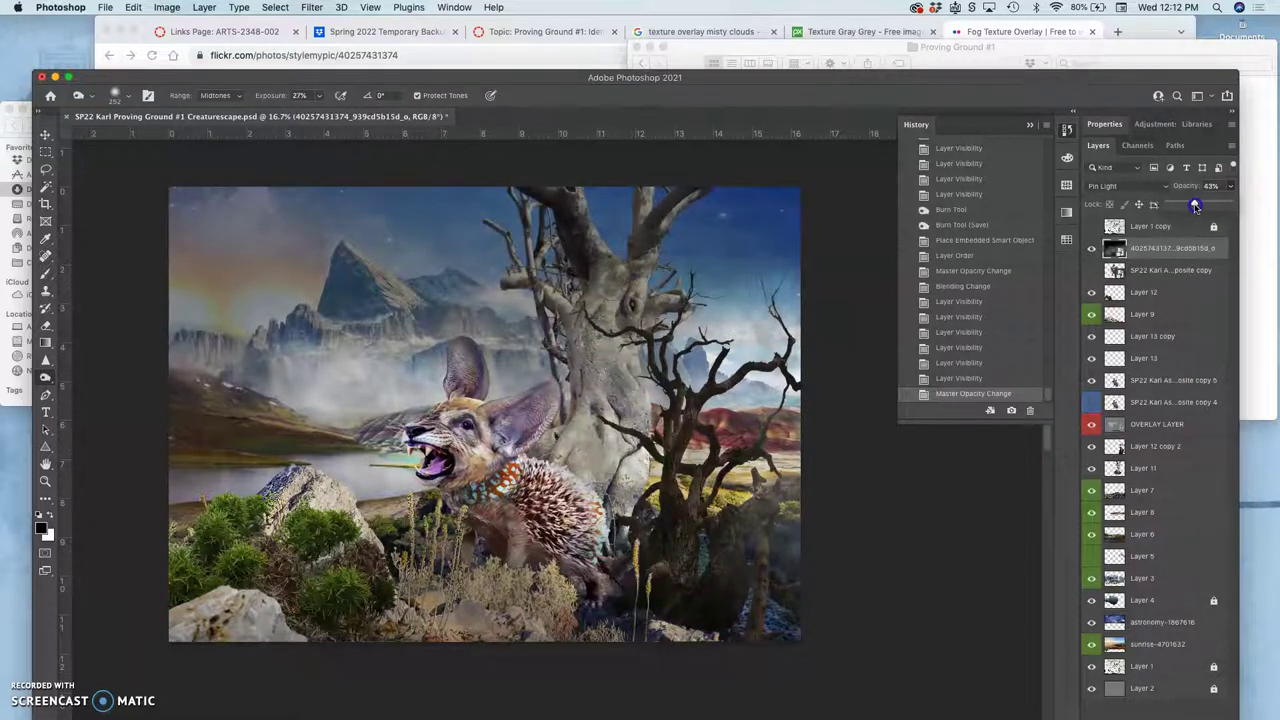
pyautogui.click(1125, 186)
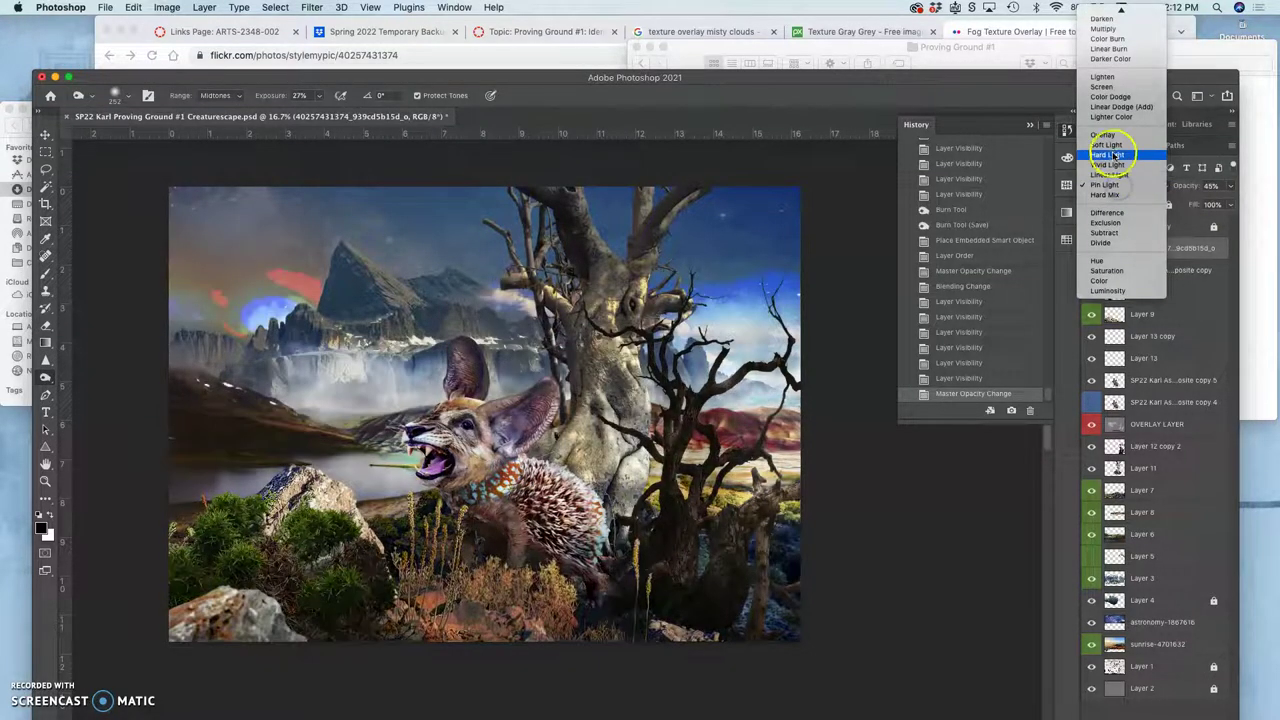
pyautogui.click(1113, 146)
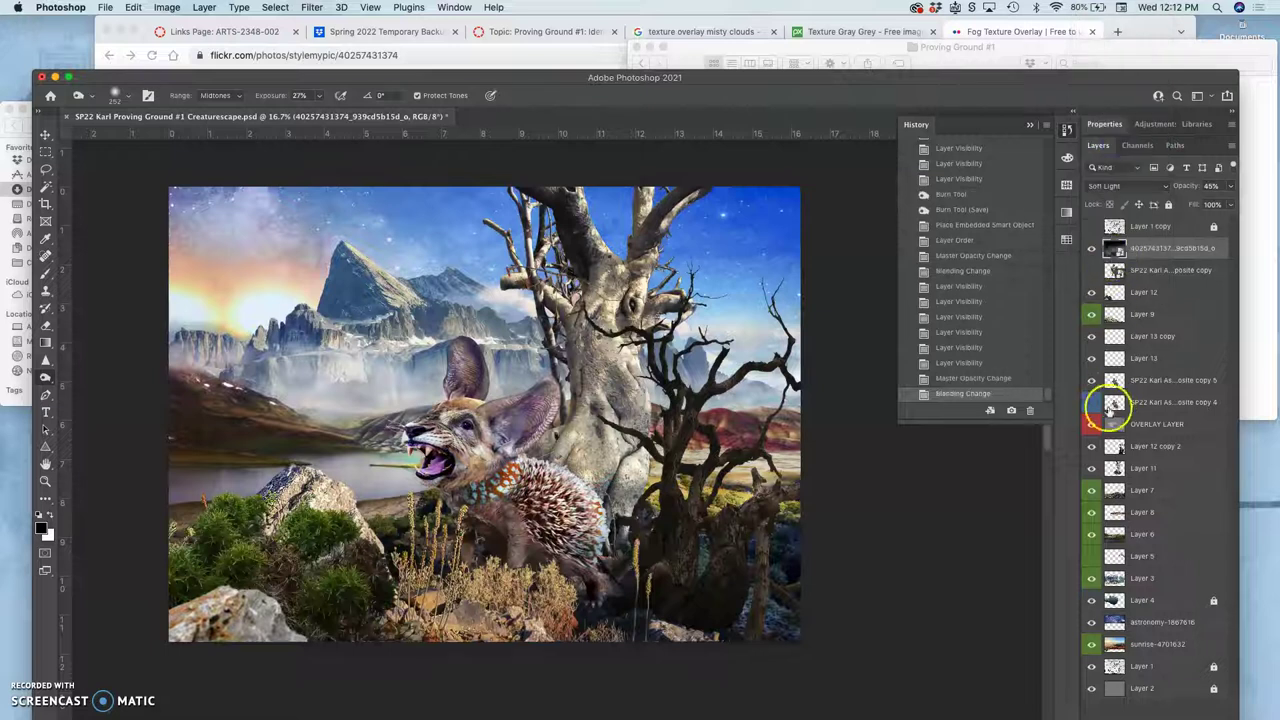
pyautogui.click(1093, 250)
pyautogui.click(1093, 250)
pyautogui.click(1093, 250)
pyautogui.click(1093, 250)
pyautogui.click(1093, 250)
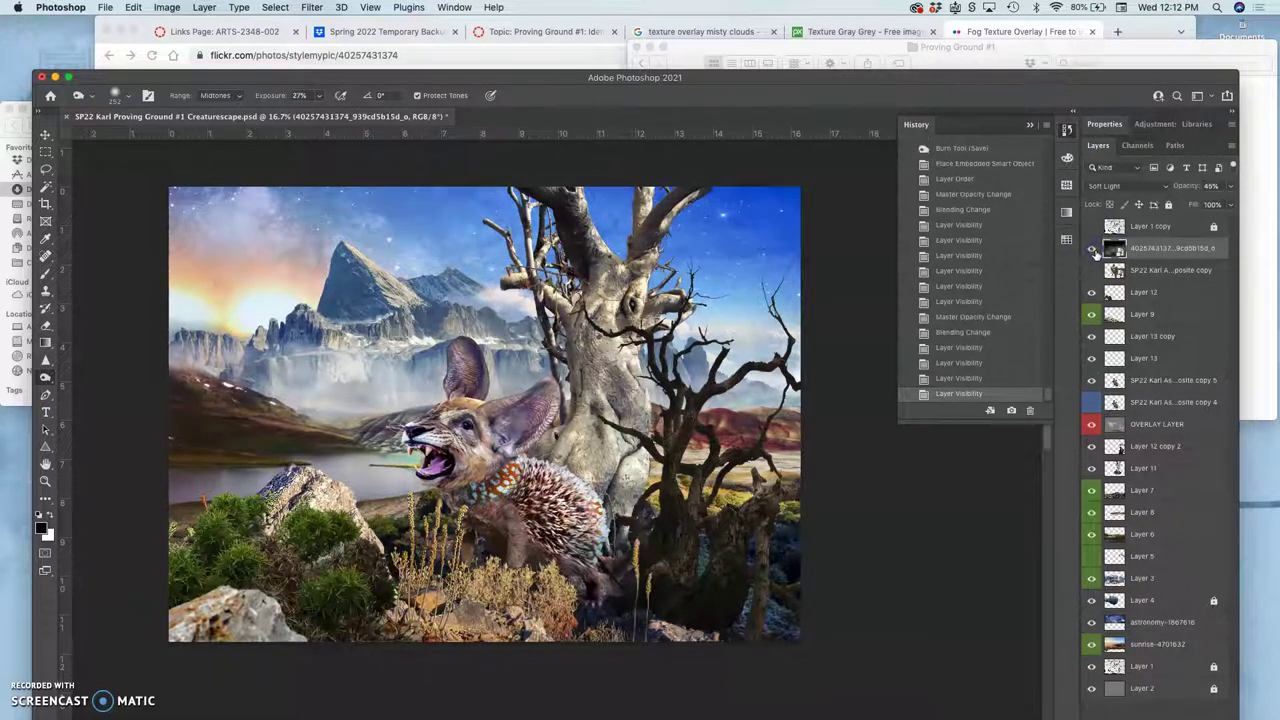
# Place texture-318907_1920.jpg on the canvas and scale it up slightly with Free Transform
pyautogui.click(1259, 110)
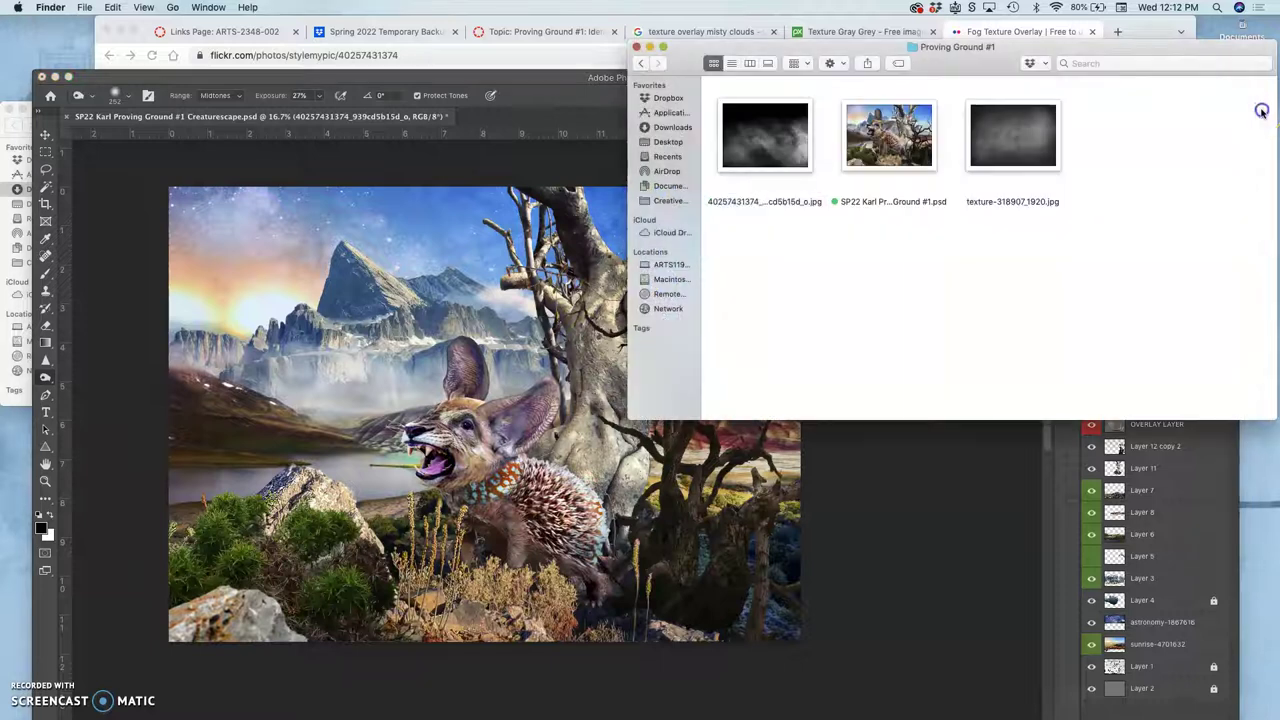
pyautogui.moveTo(1017, 127); pyautogui.dragTo(358, 383)
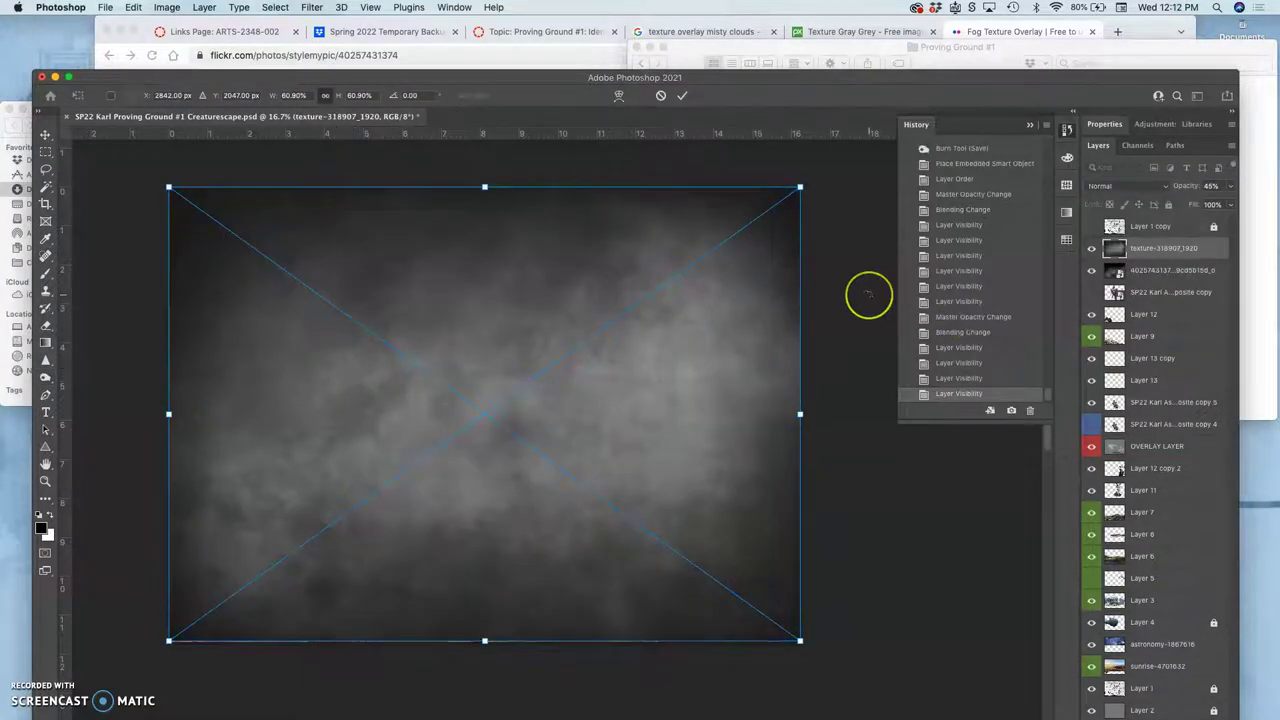
pyautogui.press('Return')
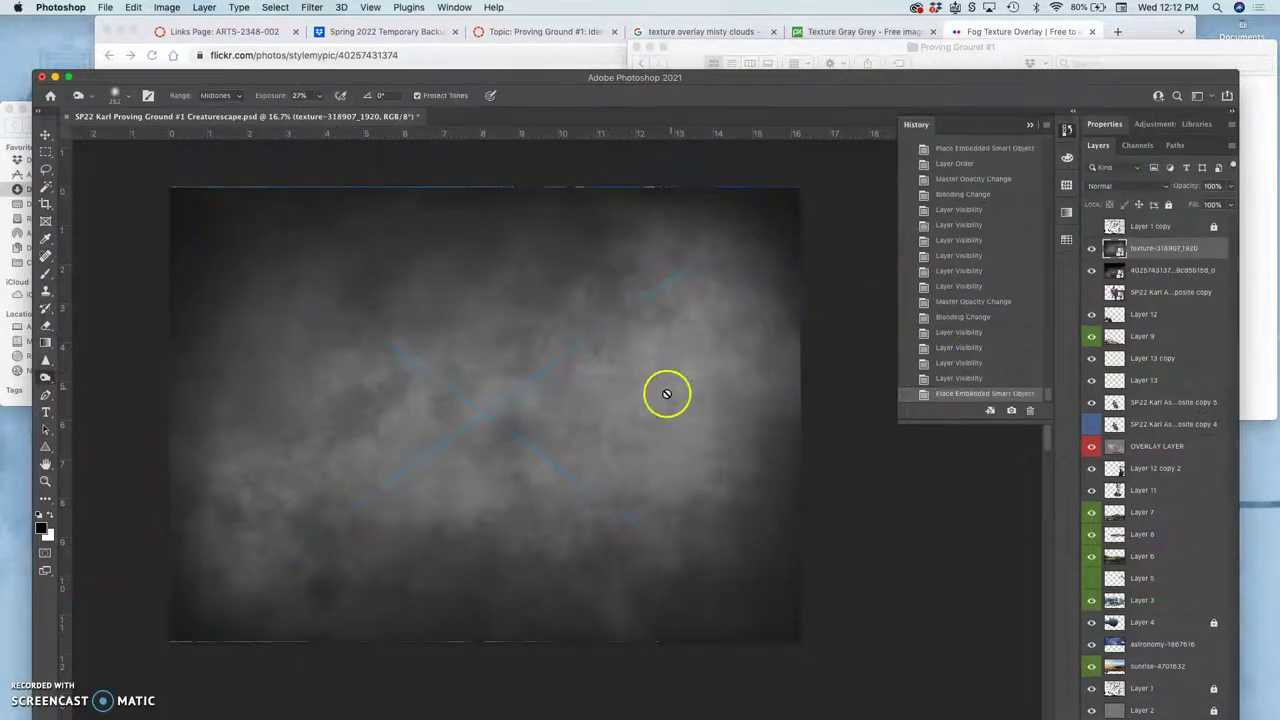
pyautogui.press('super+t')
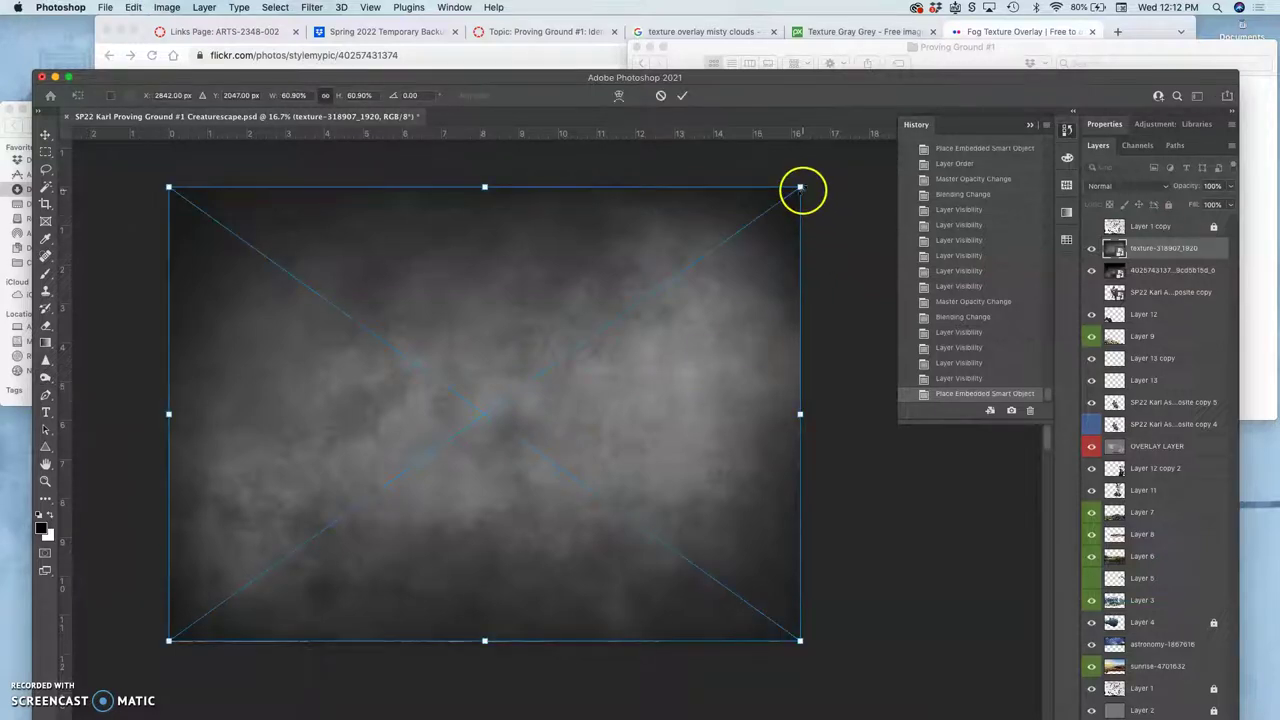
pyautogui.moveTo(808, 186); pyautogui.dragTo(810, 183)
pyautogui.press('Return')
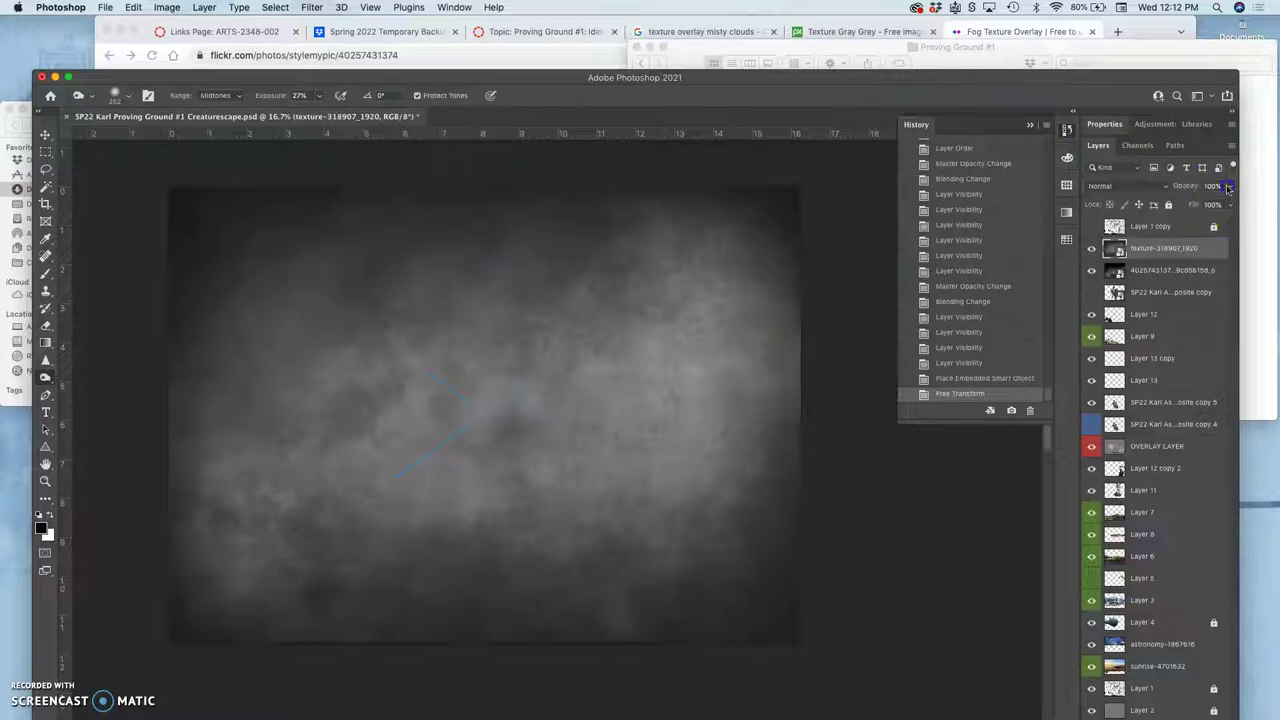
# Set the texture layer to 37% opacity with Normal blending and hide it
pyautogui.moveTo(1205, 203); pyautogui.dragTo(1187, 204)
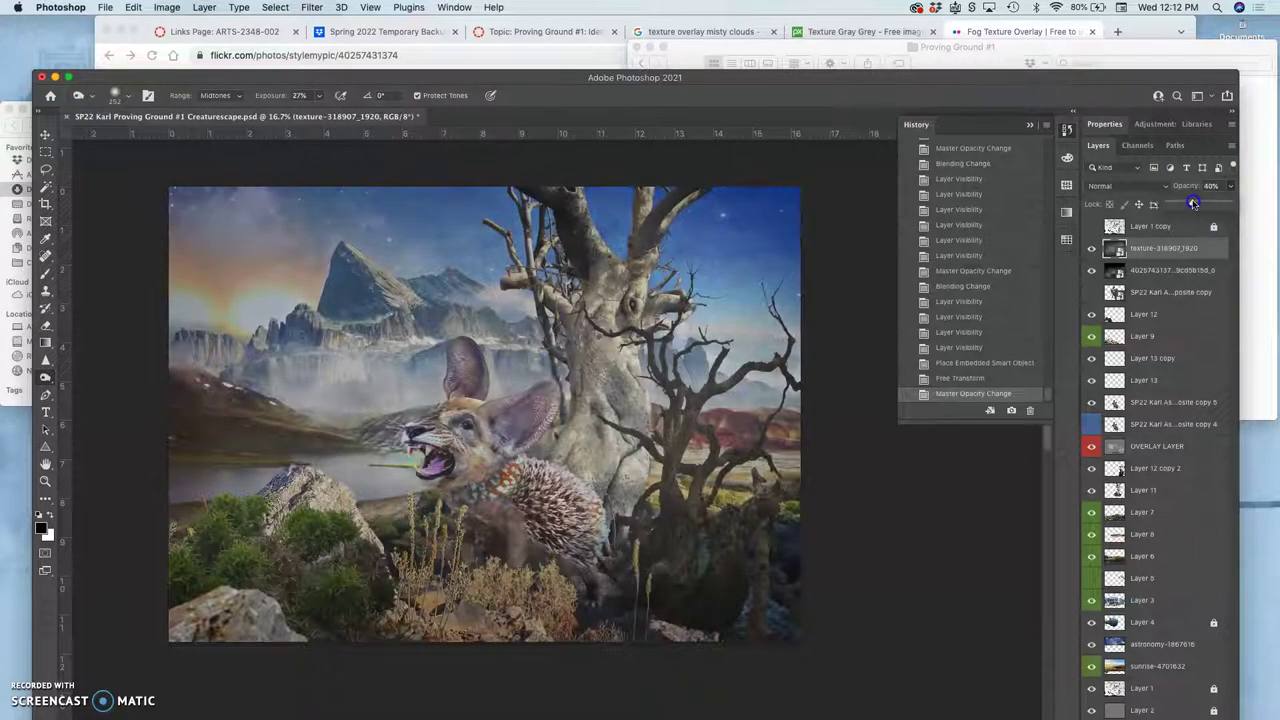
pyautogui.click(1134, 186)
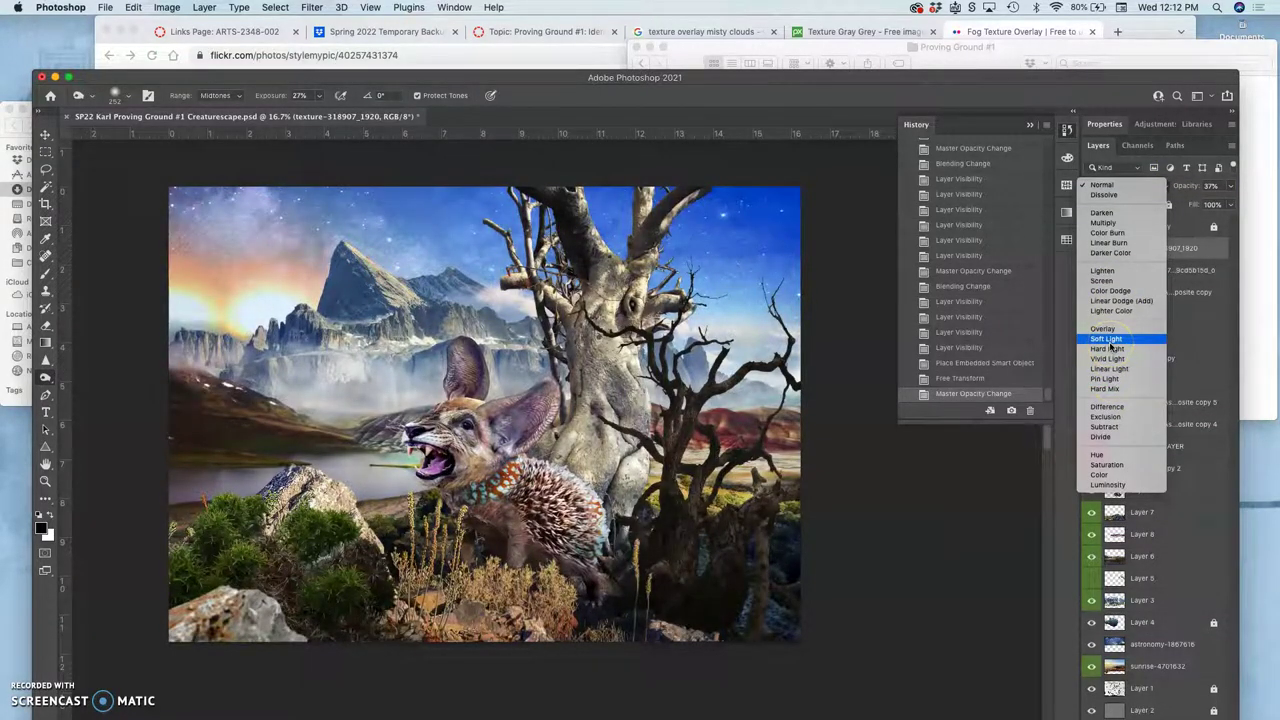
pyautogui.click(1103, 188)
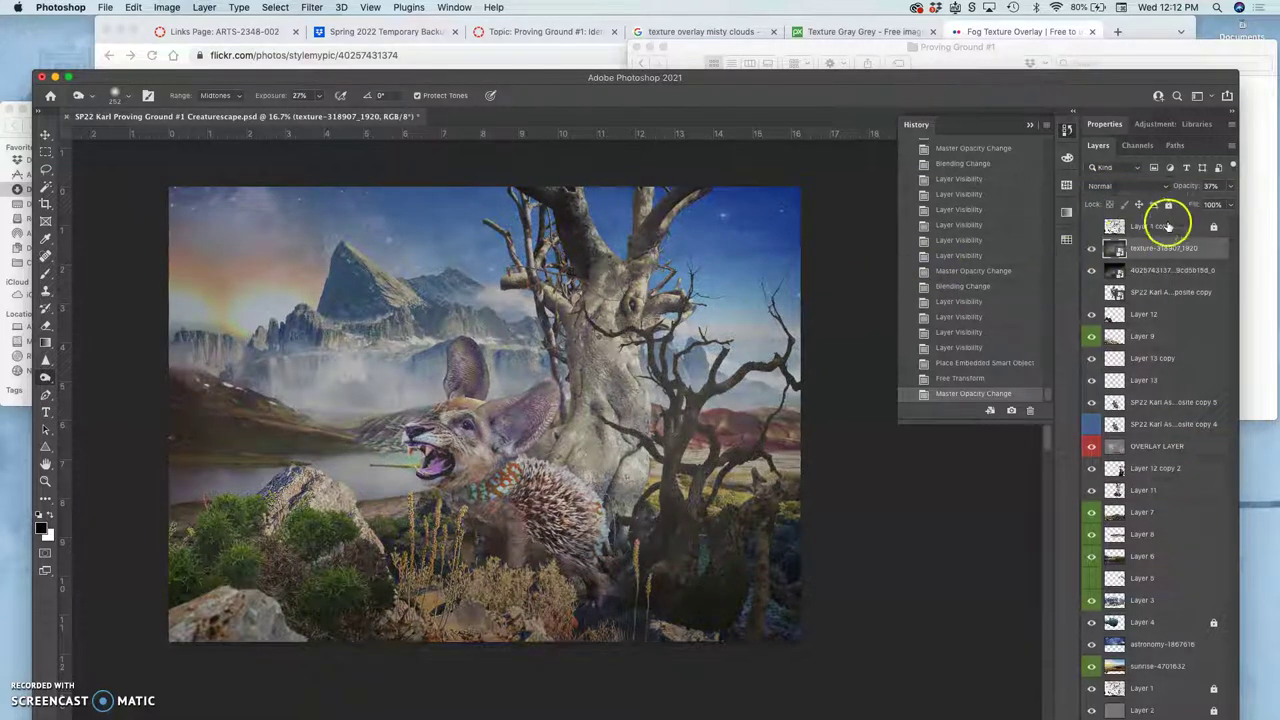
pyautogui.click(1091, 248)
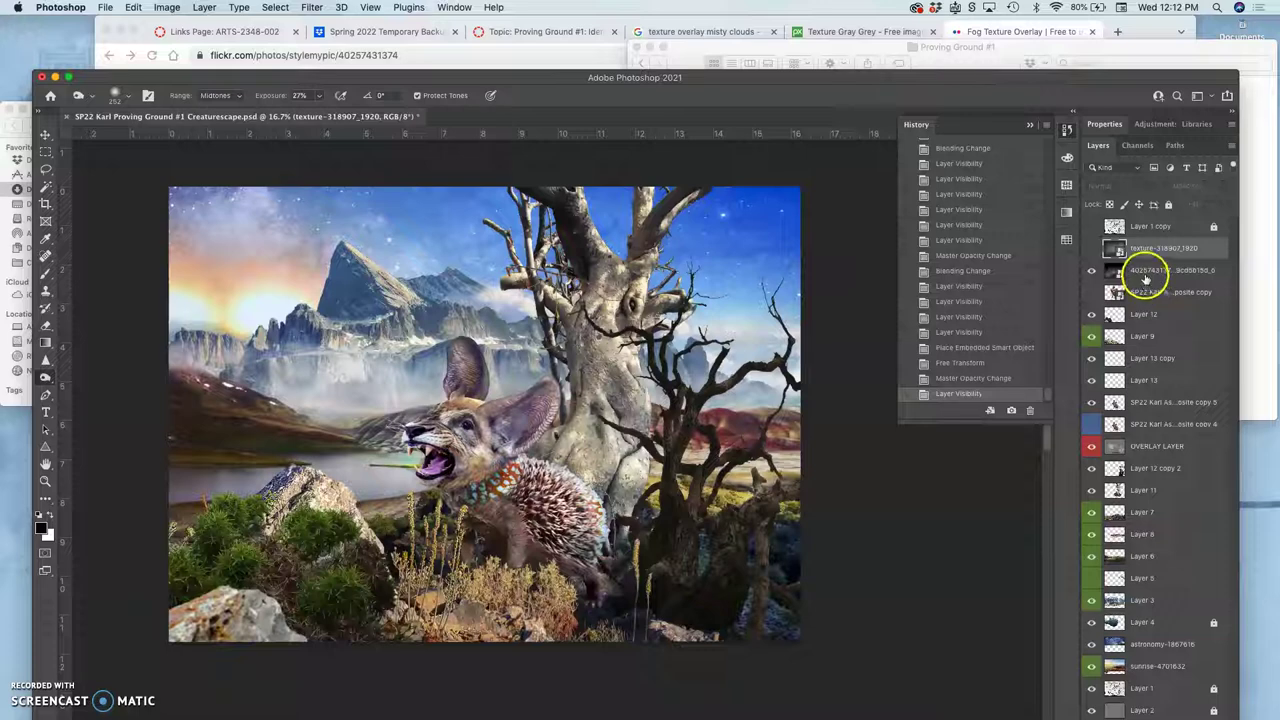
# Duplicate the cloud fog layer and set the copy to Normal blending at full opacity
pyautogui.click(1146, 278)
pyautogui.press('super+j')
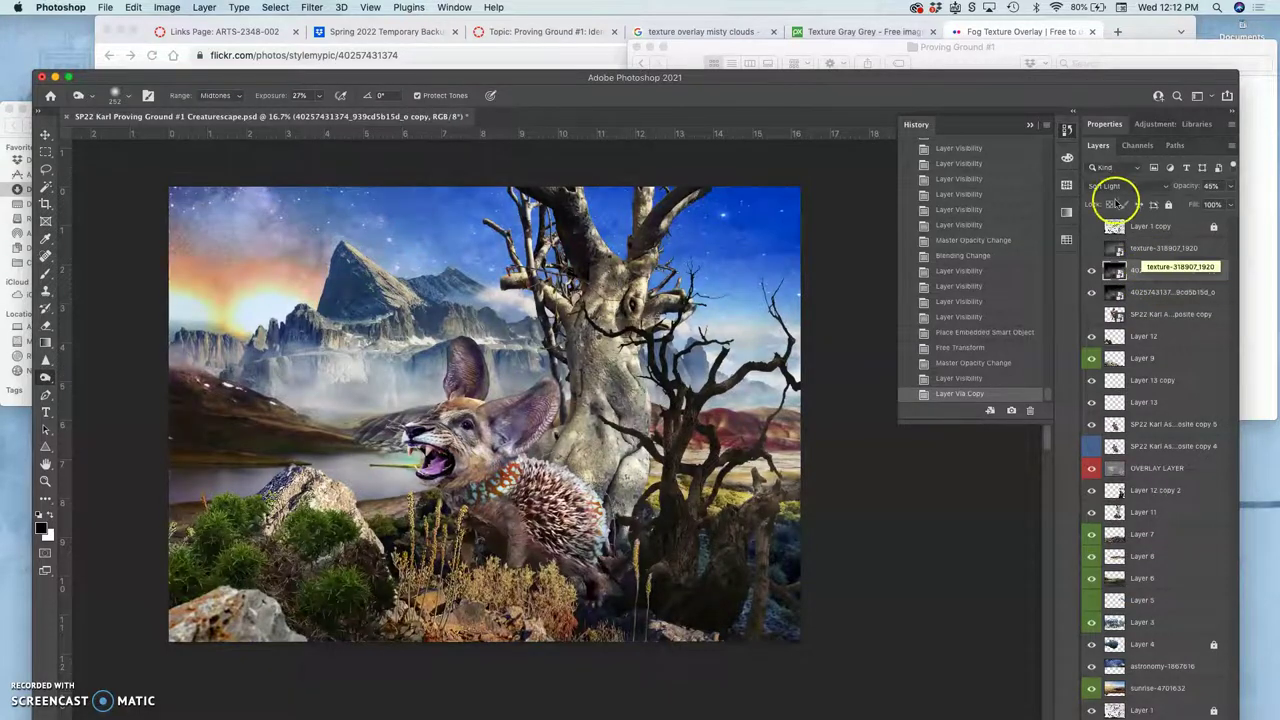
pyautogui.click(1112, 186)
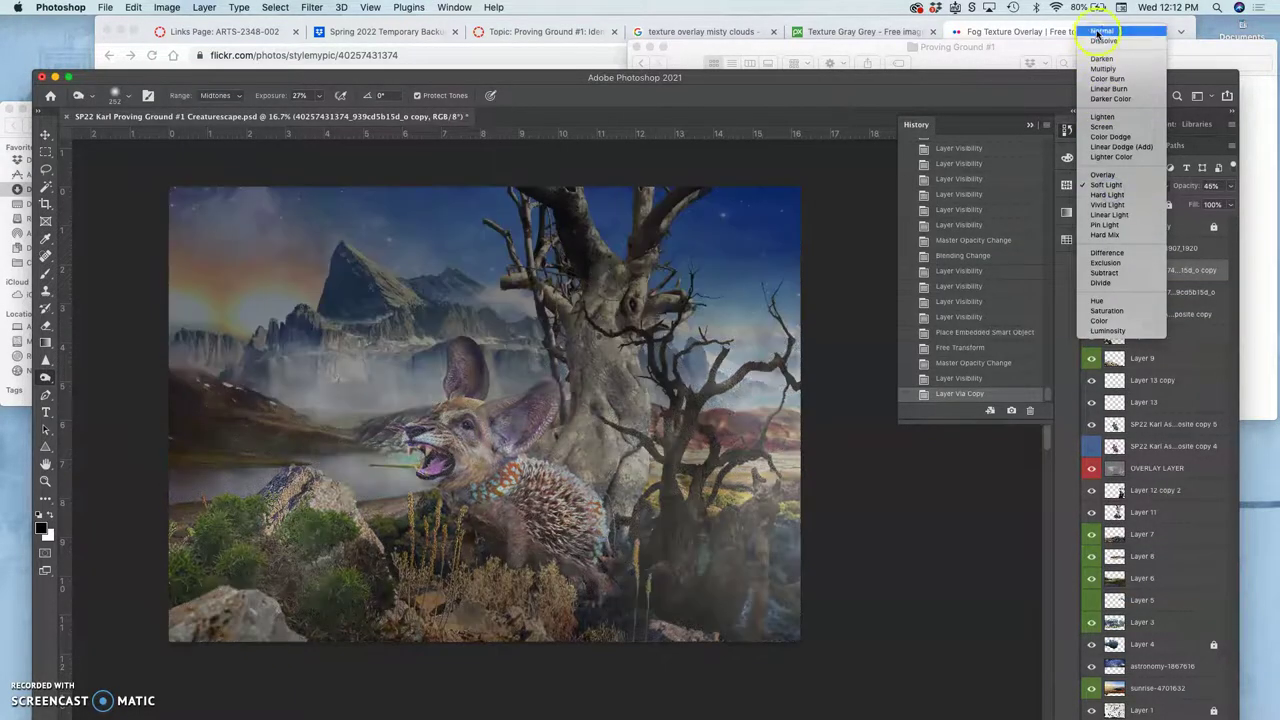
pyautogui.click(1101, 31)
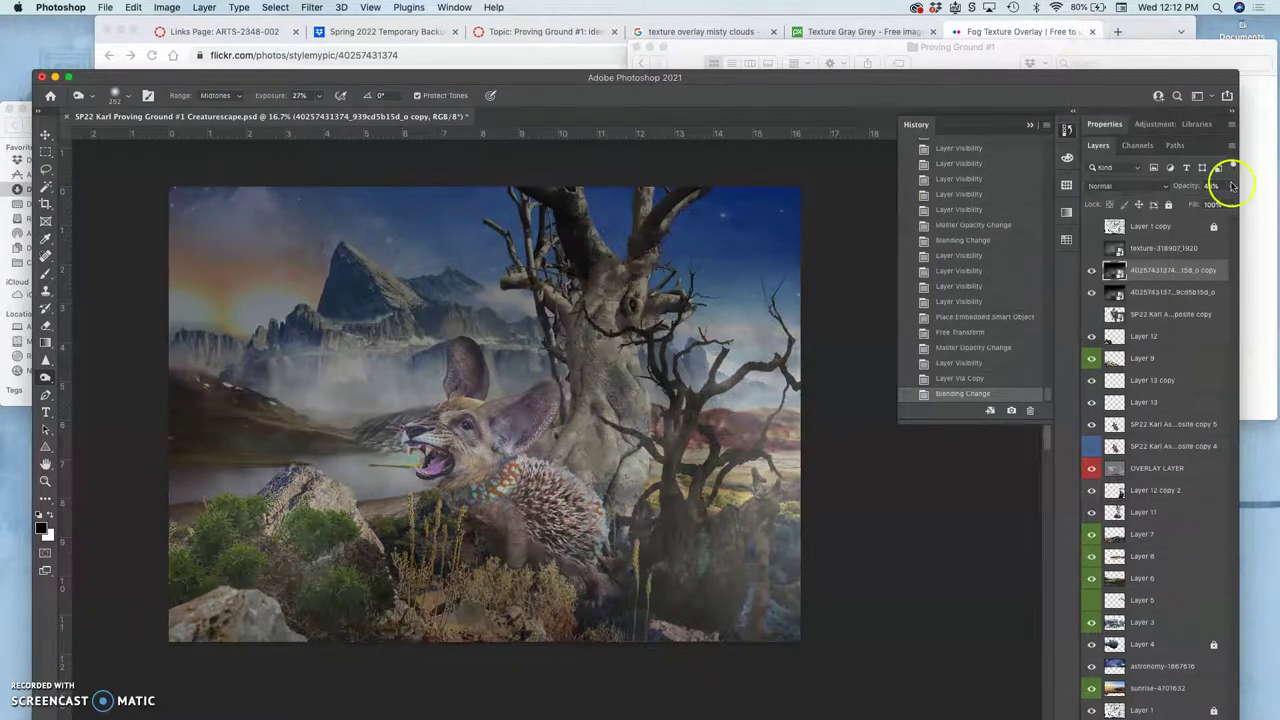
pyautogui.moveTo(1207, 212); pyautogui.dragTo(1241, 206)
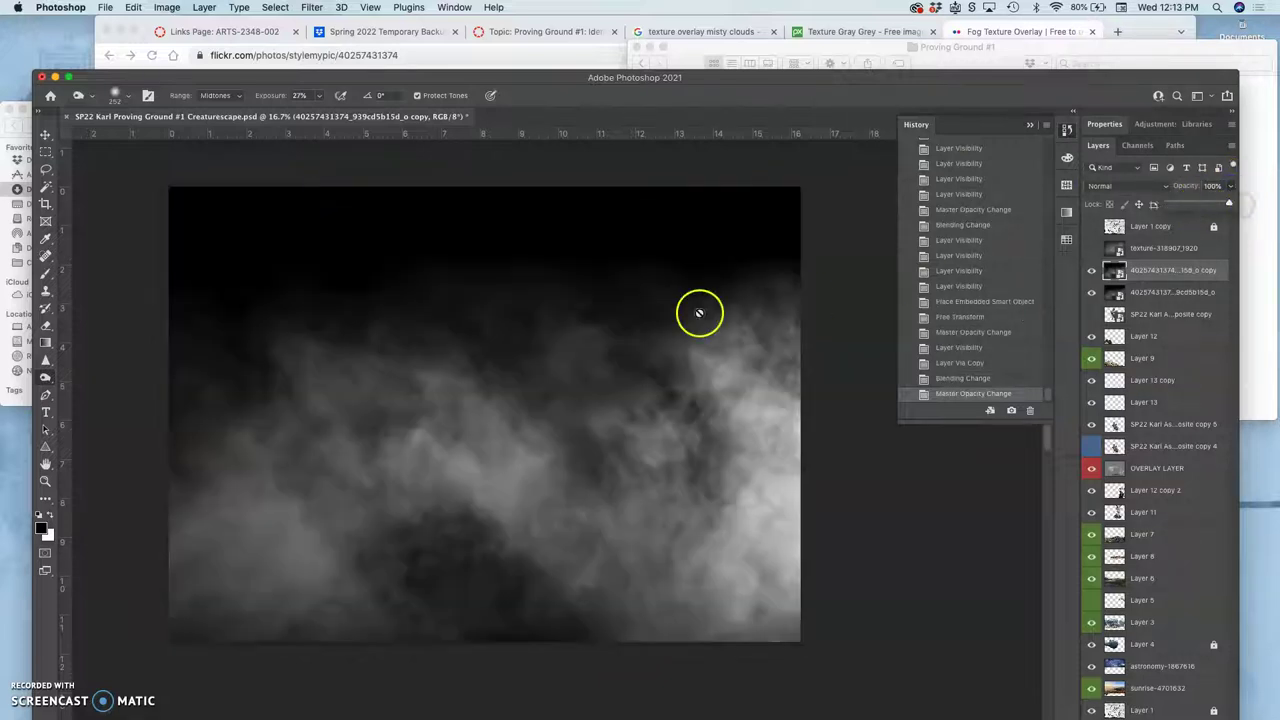
# Lasso a fog patch into Layer 14, hide the full copy, and move the patch left
pyautogui.click(45, 169)
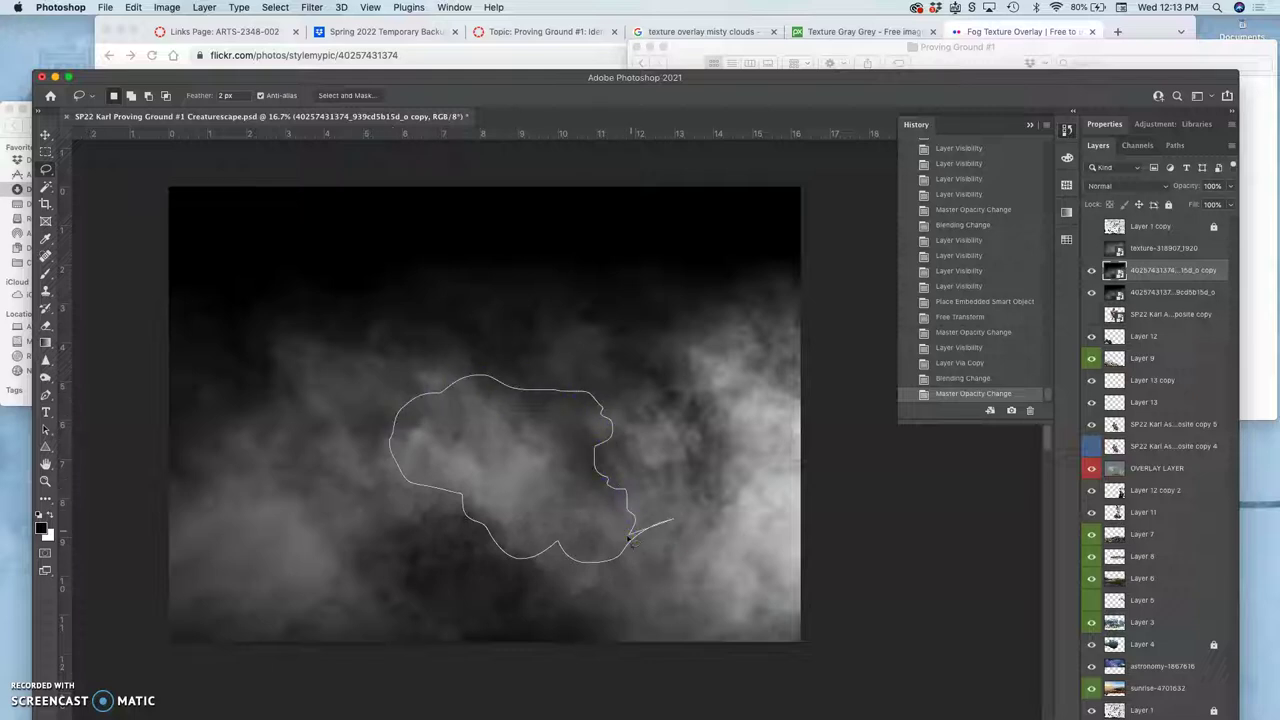
pyautogui.moveTo(628, 540); pyautogui.dragTo(628, 540)
pyautogui.hotkey('ctrl', 'j')
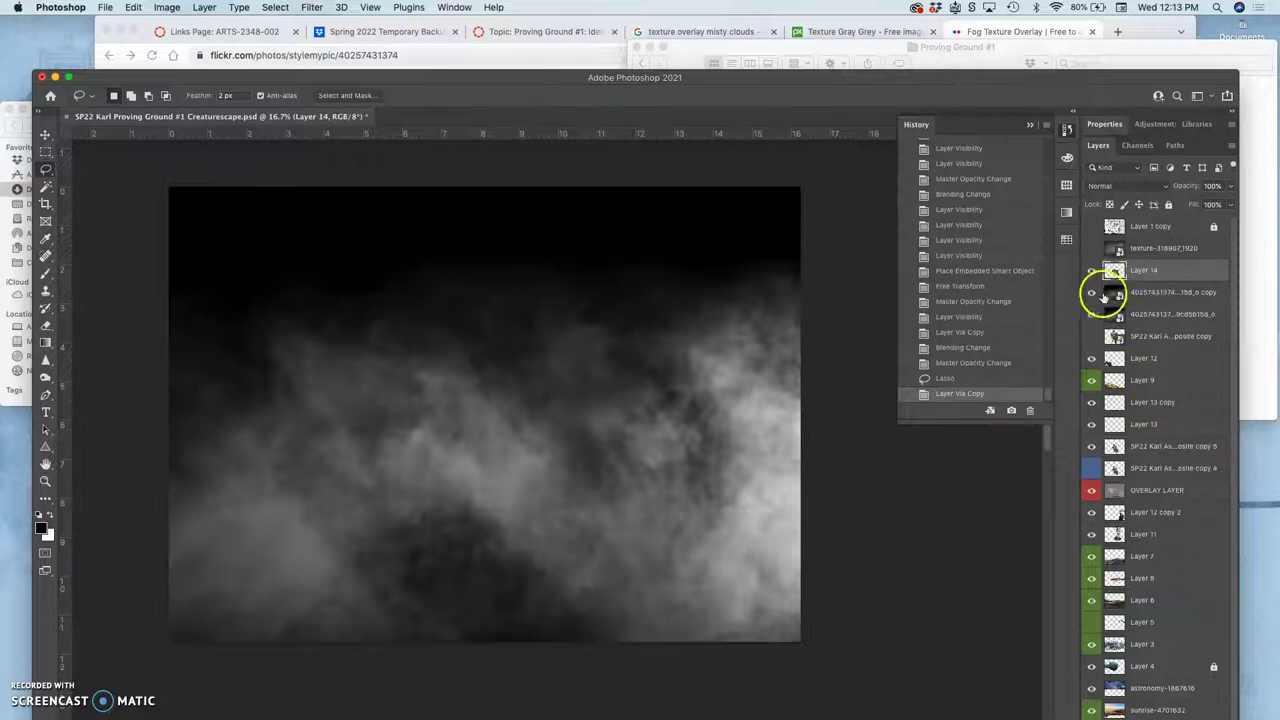
pyautogui.click(1092, 293)
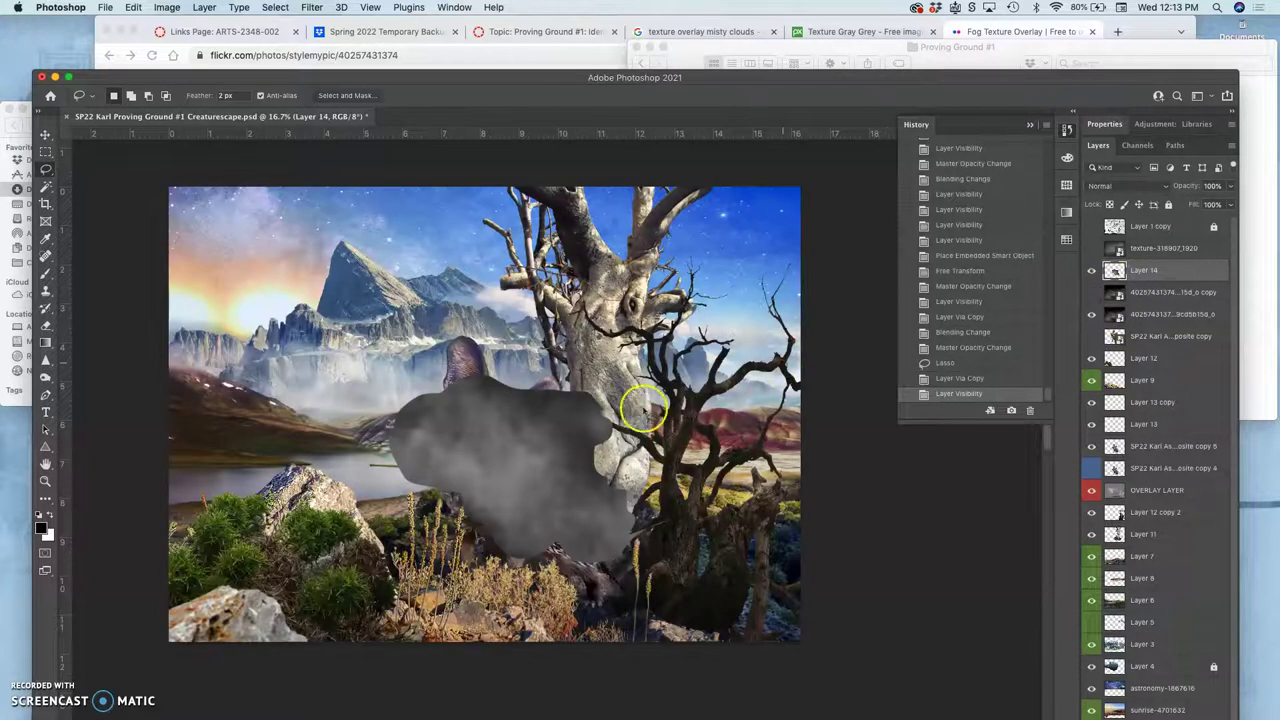
pyautogui.click(45, 137)
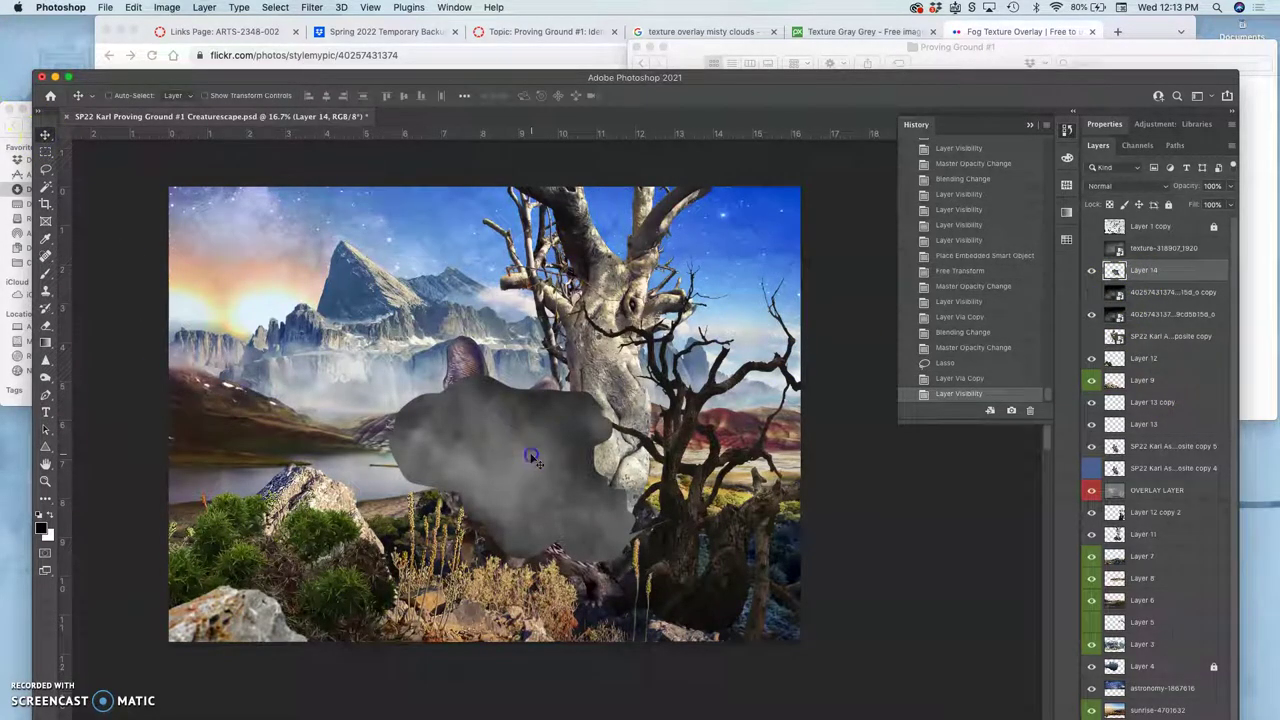
pyautogui.moveTo(526, 453); pyautogui.dragTo(342, 395)
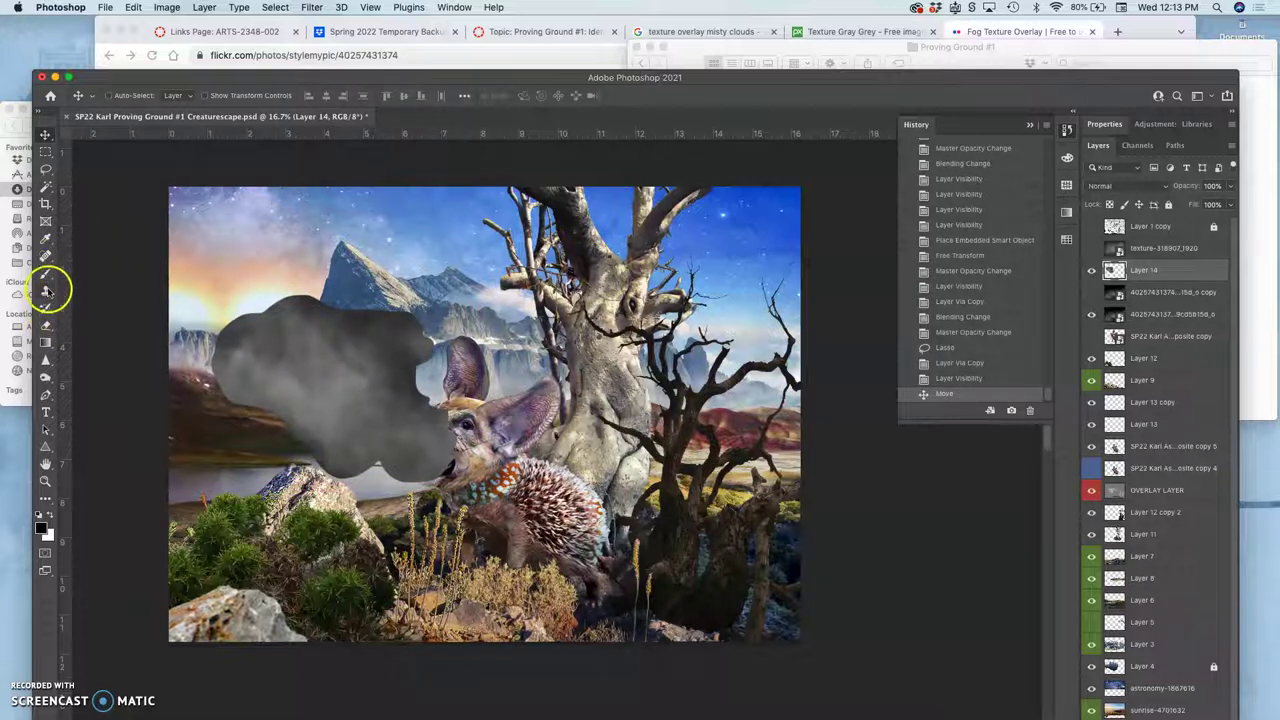
# Set up the Eraser with a 492 px soft round brush
pyautogui.click(45, 324)
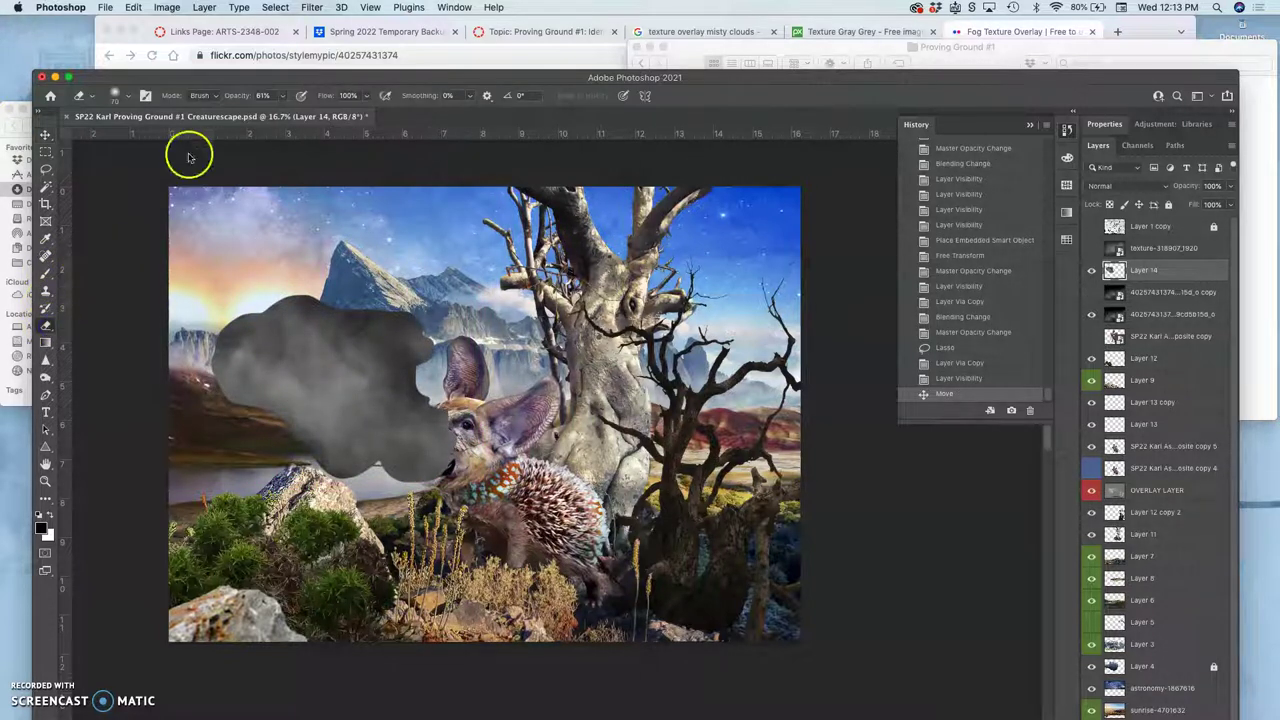
pyautogui.click(281, 97)
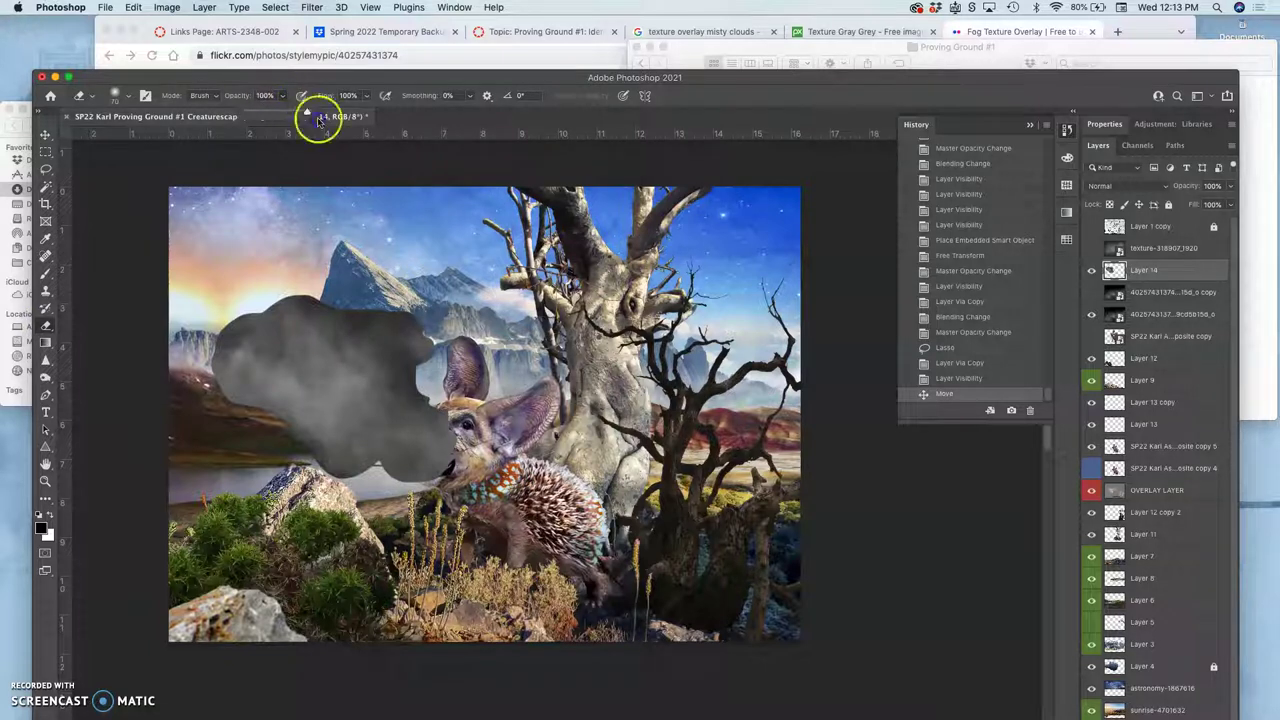
pyautogui.click(126, 100)
pyautogui.moveTo(135, 137); pyautogui.dragTo(166, 139)
pyautogui.click(181, 137)
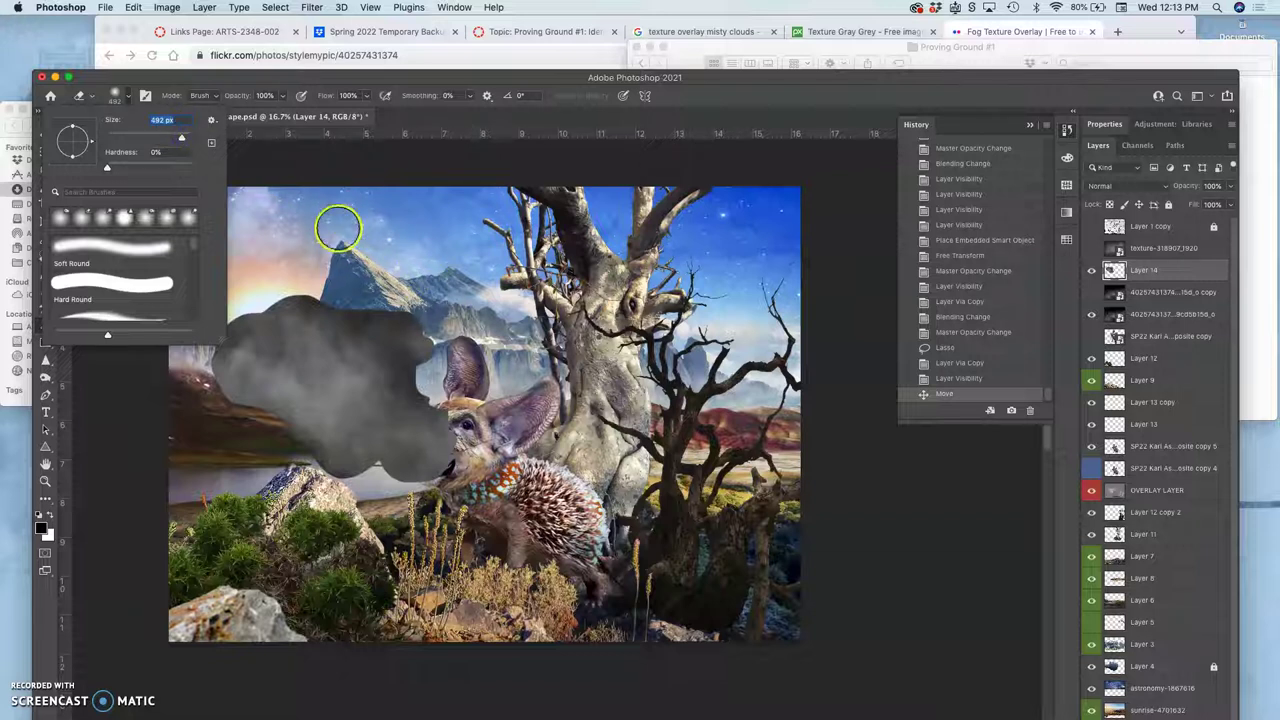
pyautogui.click(306, 291)
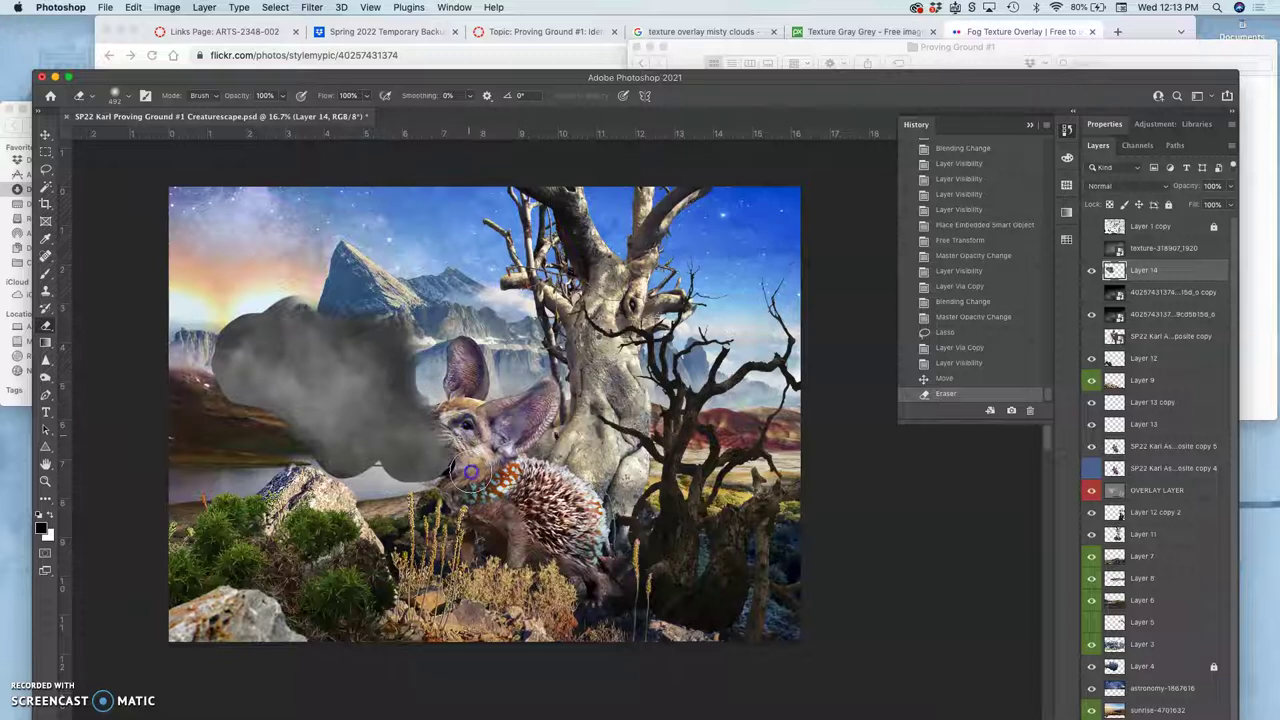
# Erase the fog patch's lower and left edges to reveal the lake and mountains
pyautogui.moveTo(435, 510)
pyautogui.mouseDown()
pyautogui.moveTo(374, 476)
pyautogui.moveTo(352, 493)
pyautogui.moveTo(314, 464)
pyautogui.mouseUp()
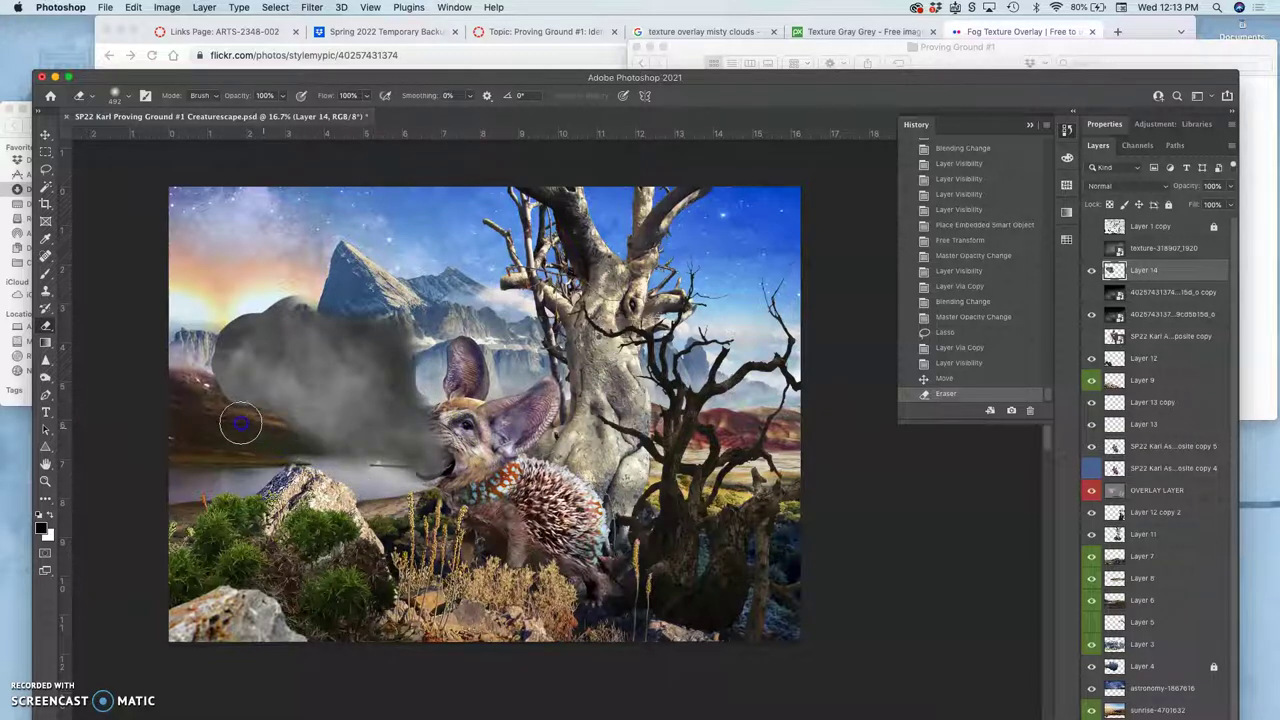
pyautogui.moveTo(238, 422)
pyautogui.mouseDown()
pyautogui.moveTo(208, 396)
pyautogui.moveTo(205, 327)
pyautogui.moveTo(271, 290)
pyautogui.moveTo(316, 284)
pyautogui.moveTo(413, 322)
pyautogui.mouseUp()
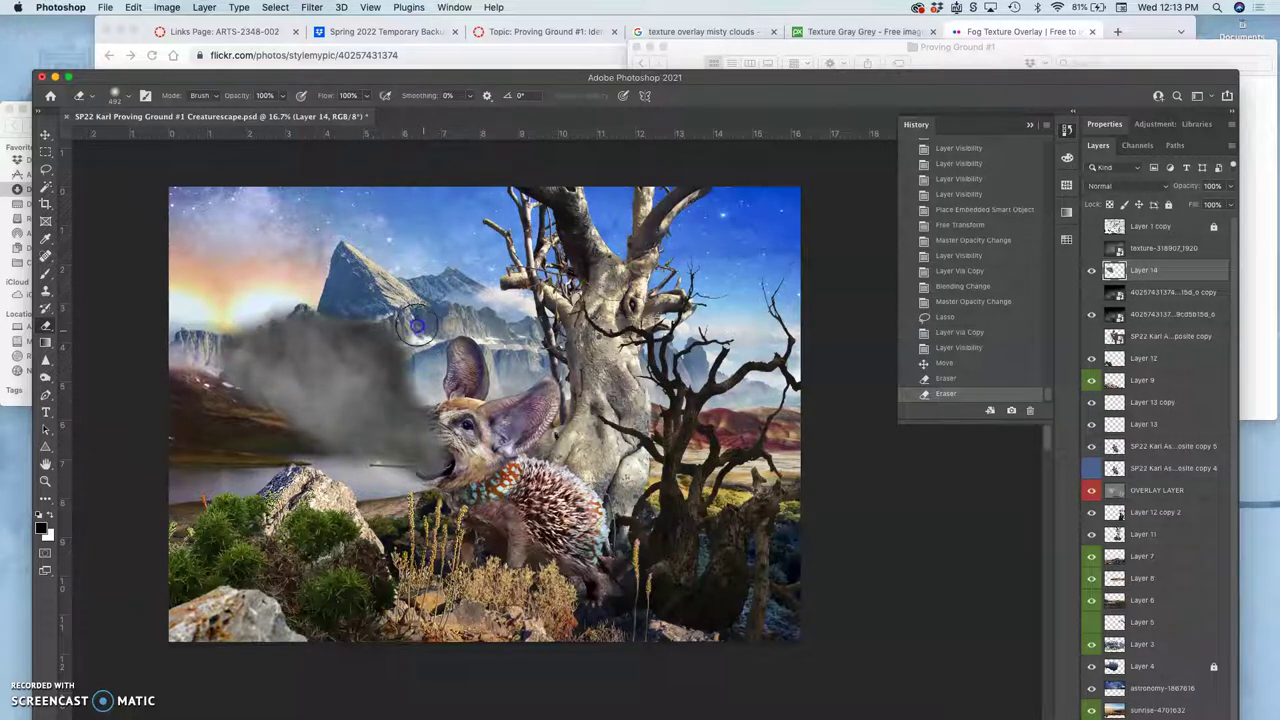
pyautogui.click(417, 322)
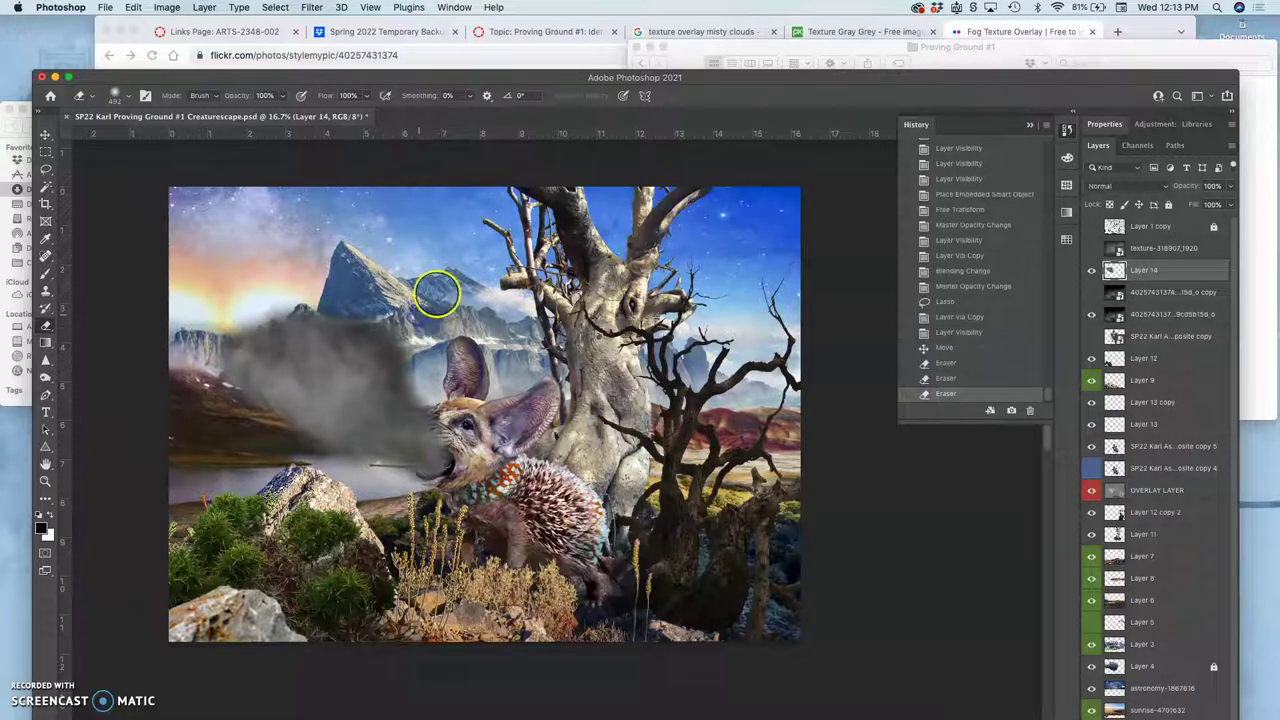
# Brighten Layer 14's midtones with Levels and fade the layer to 42% opacity
pyautogui.click(167, 8)
pyautogui.moveTo(200, 44)
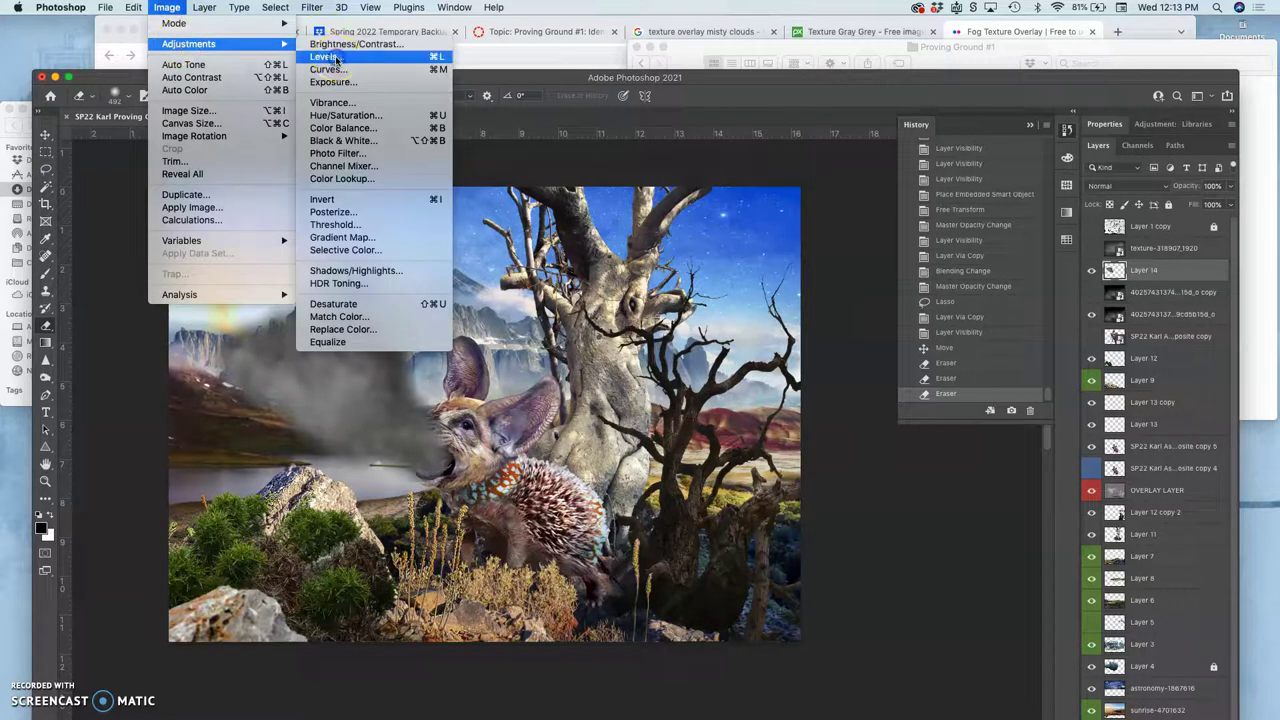
pyautogui.click(336, 58)
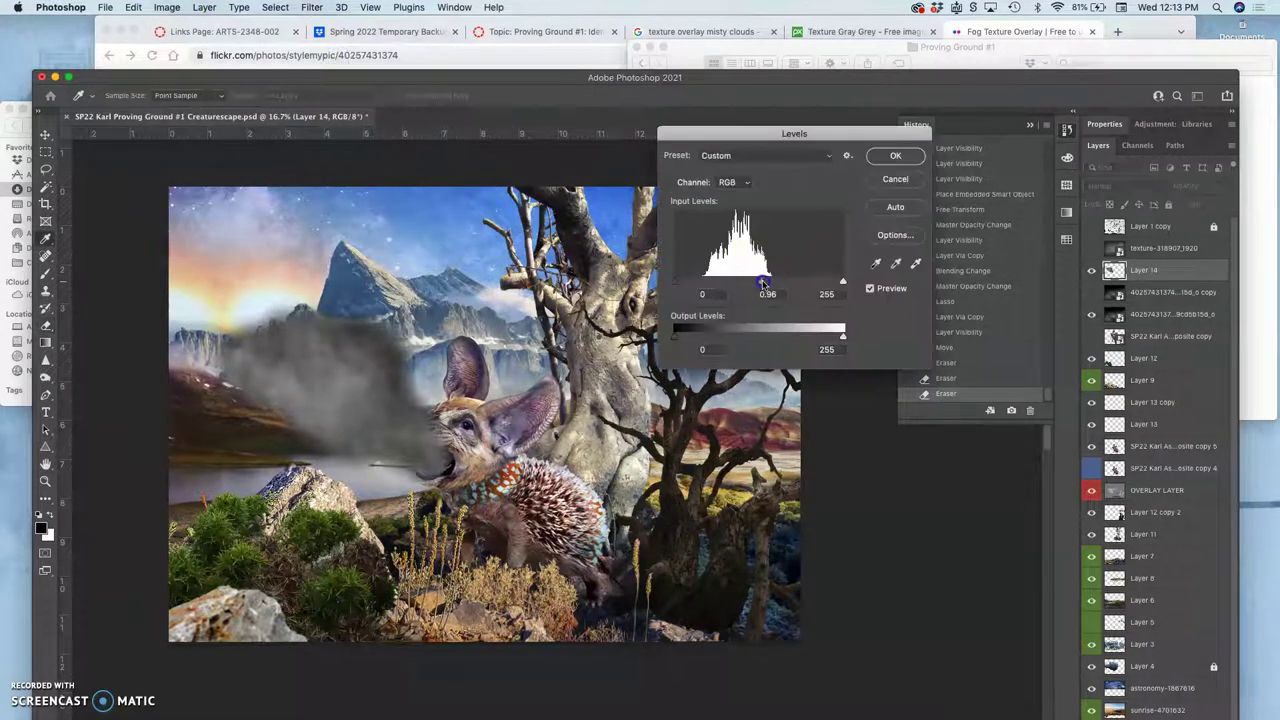
pyautogui.moveTo(763, 283); pyautogui.dragTo(730, 286)
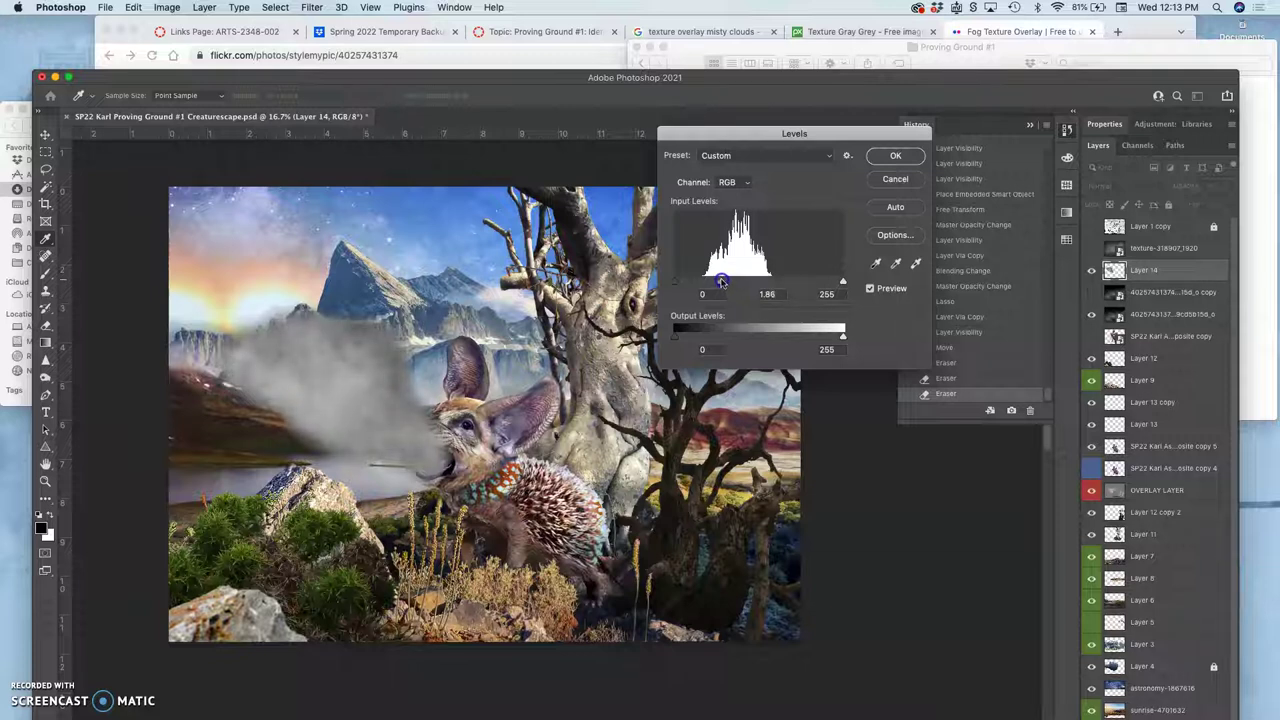
pyautogui.click(895, 156)
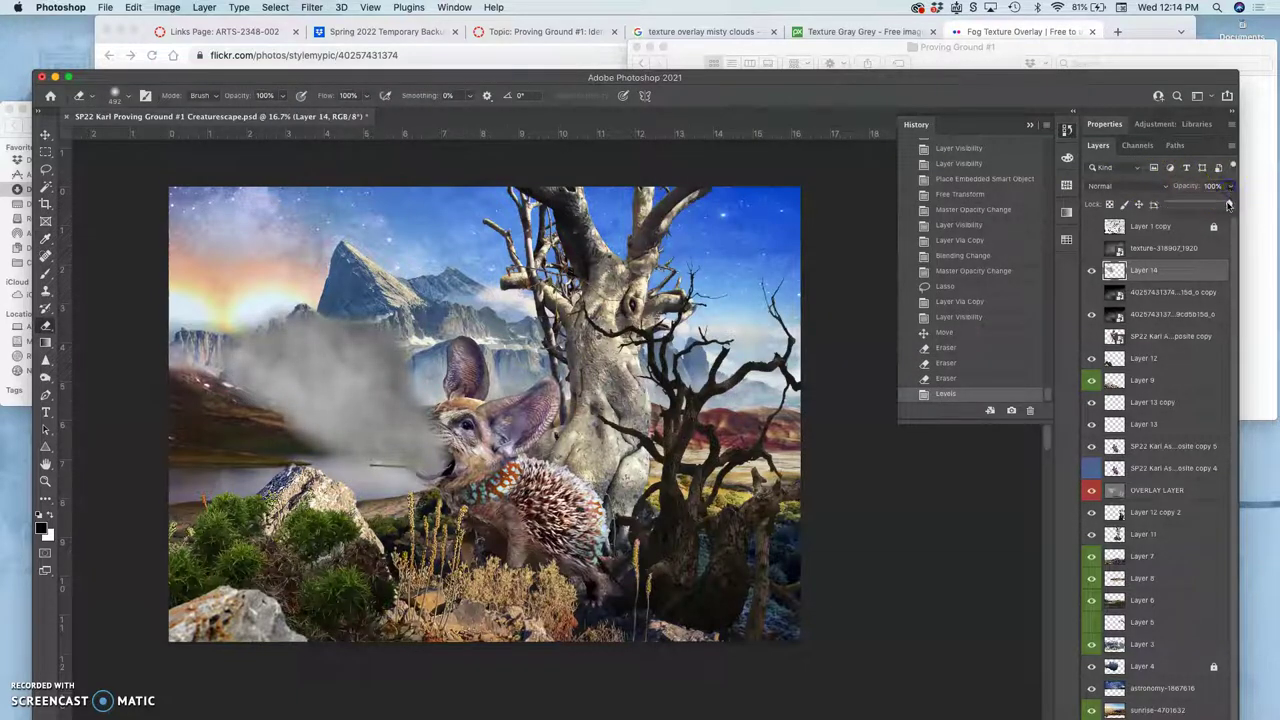
pyautogui.moveTo(1185, 205); pyautogui.dragTo(1194, 204)
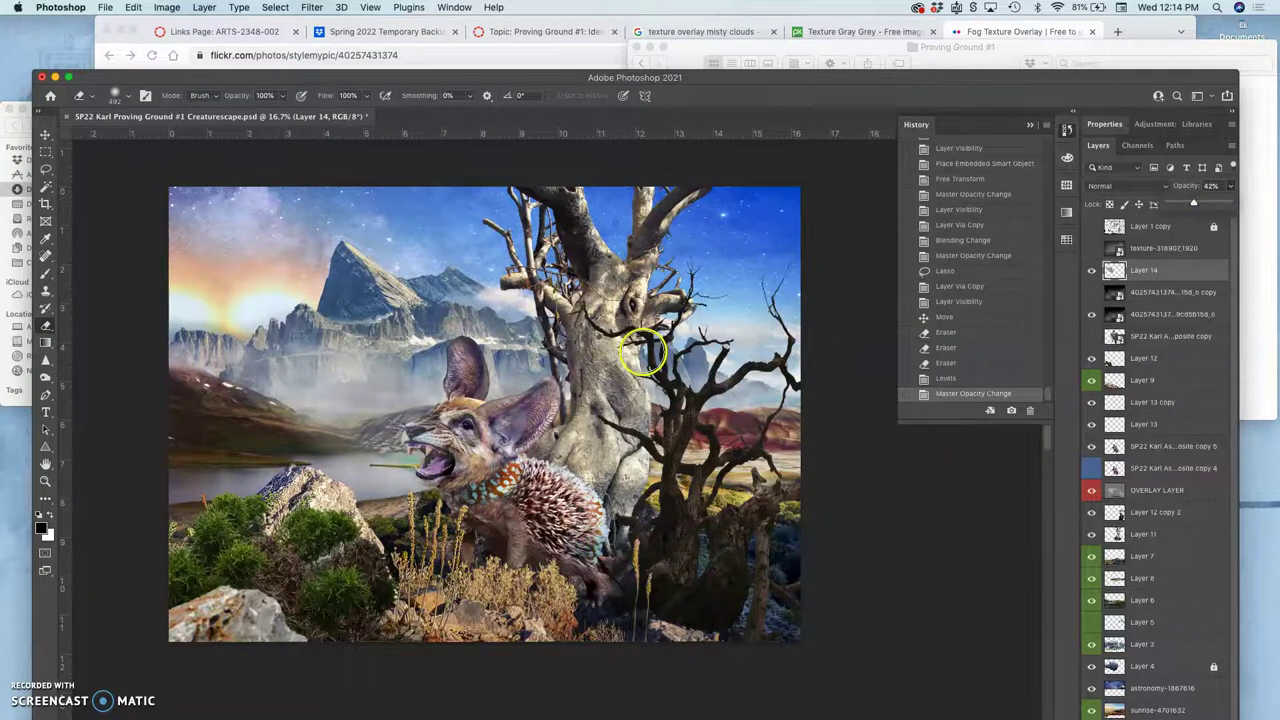
# Zoom in and nudge Layer 14's haze slightly downward with the Move tool
pyautogui.scroll(3, 642, 355)
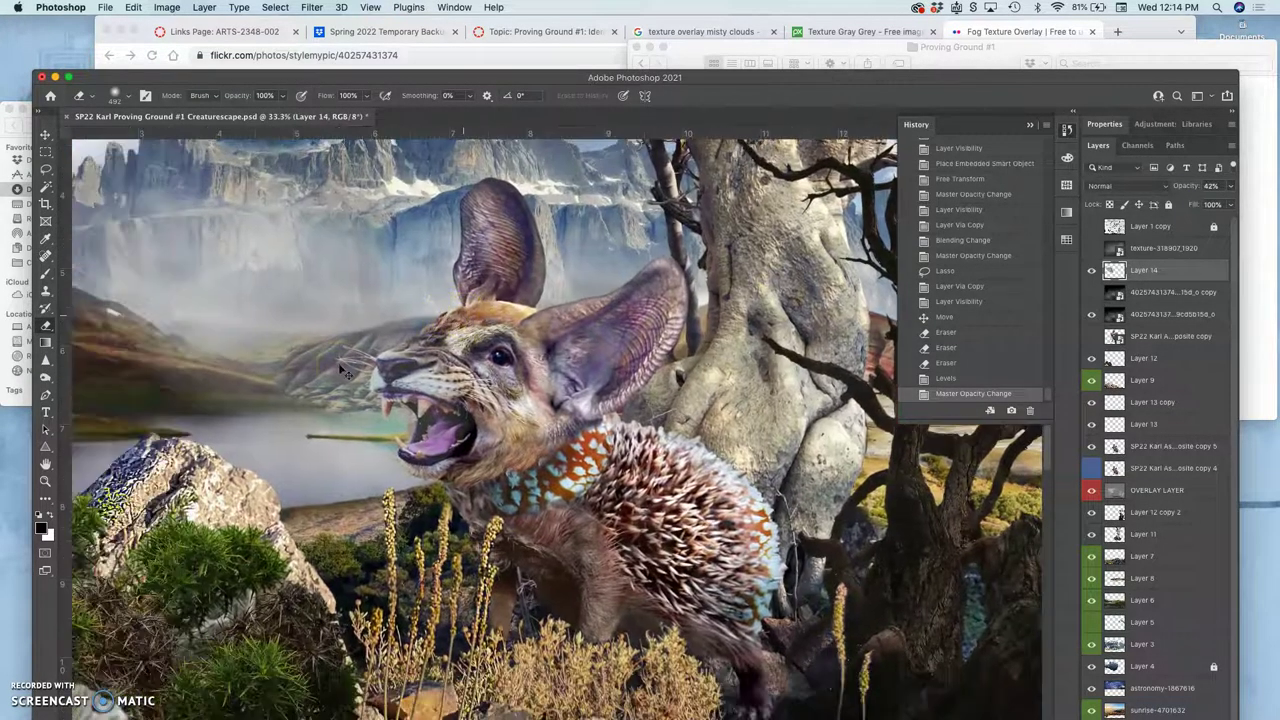
pyautogui.hscroll(-2, 342, 370)
pyautogui.click(45, 134)
pyautogui.click(383, 315)
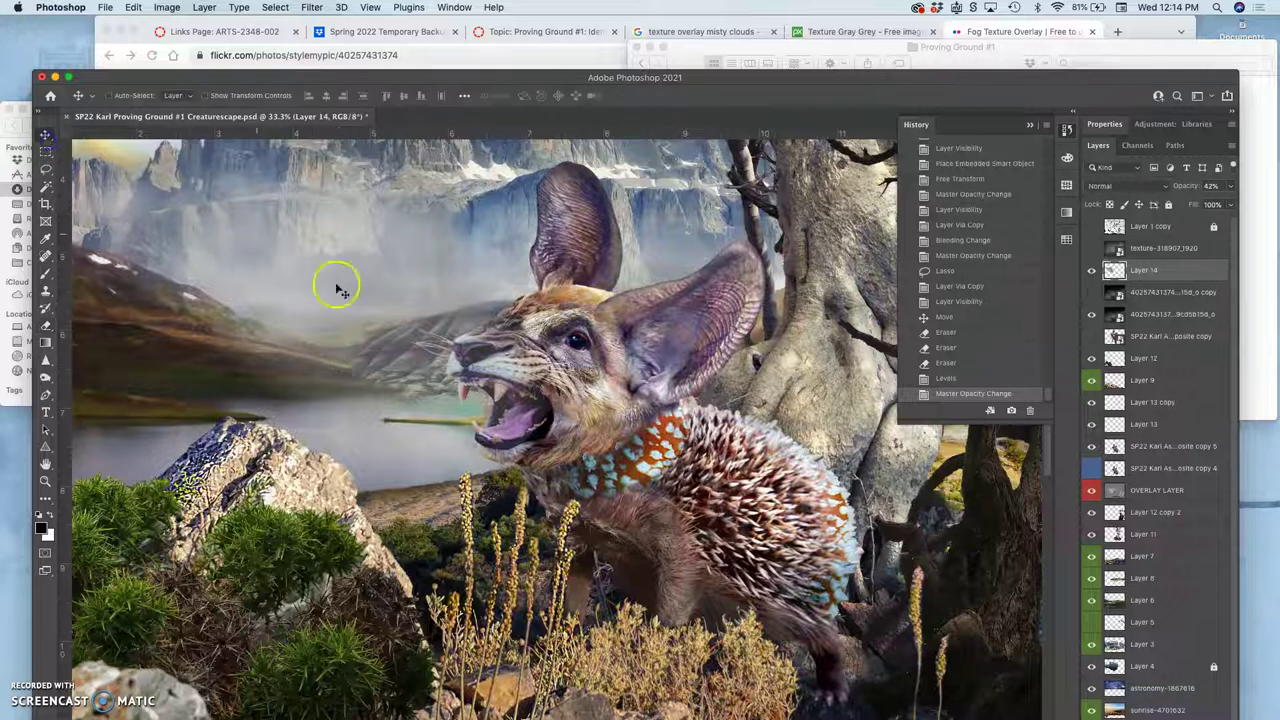
pyautogui.moveTo(383, 315); pyautogui.dragTo(390, 350)
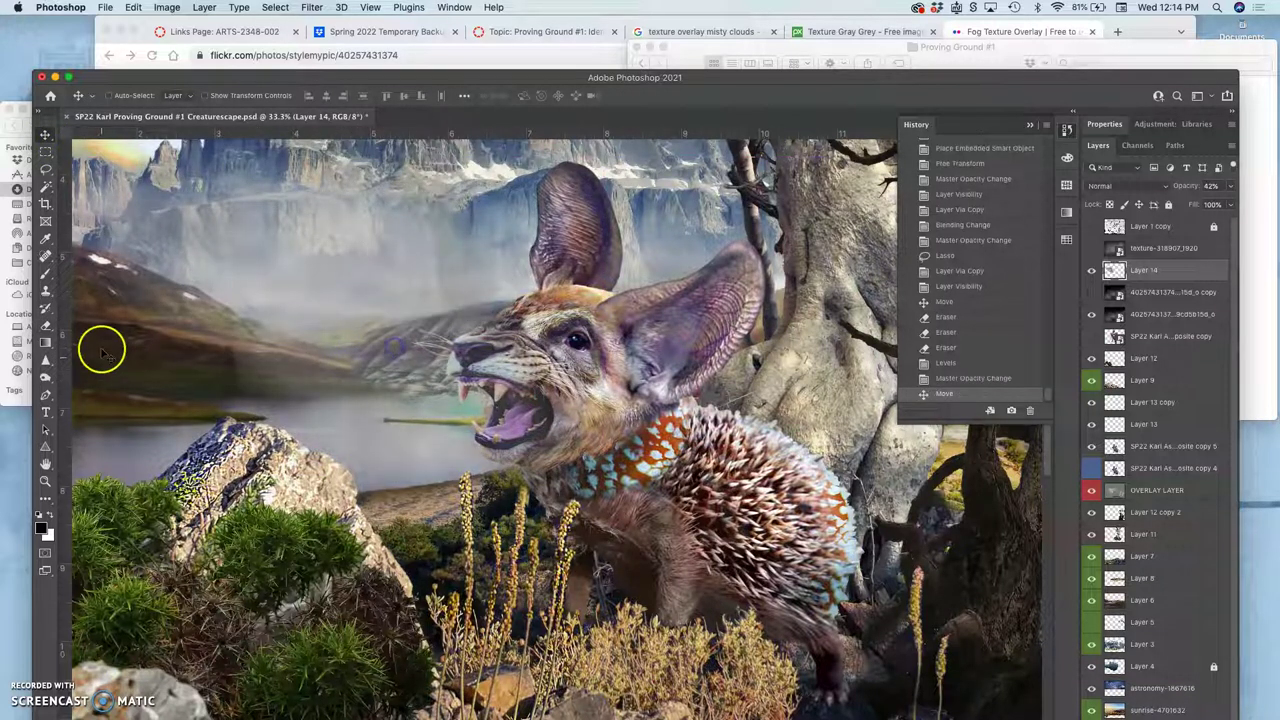
# Erase the haze above the rock by the lake
pyautogui.click(46, 326)
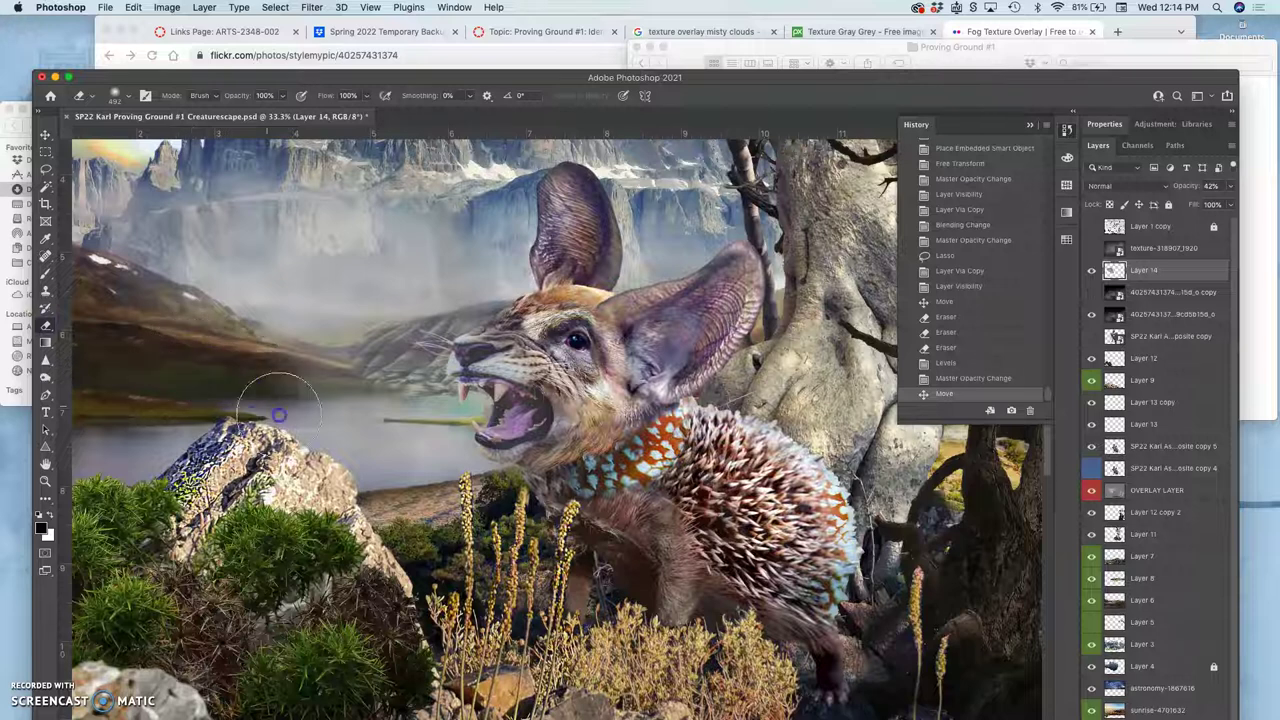
pyautogui.click(284, 423)
pyautogui.moveTo(380, 440)
pyautogui.mouseDown()
pyautogui.moveTo(429, 500)
pyautogui.moveTo(440, 481)
pyautogui.mouseUp()
# At 36% eraser opacity, erase haze from the creature's mouth, chest, neck and face
pyautogui.press('super+minus')
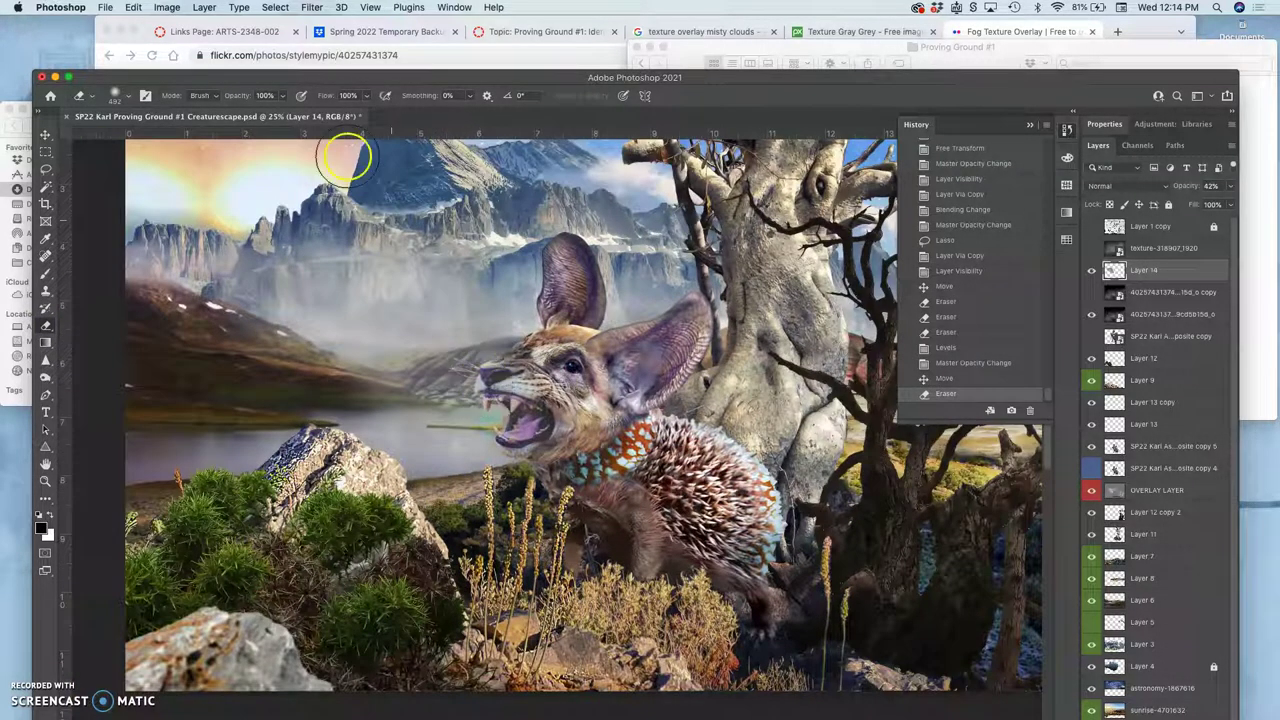
pyautogui.click(285, 97)
pyautogui.moveTo(252, 116); pyautogui.dragTo(250, 116)
pyautogui.click(512, 388)
pyautogui.moveTo(512, 388)
pyautogui.mouseDown()
pyautogui.moveTo(574, 431)
pyautogui.moveTo(563, 441)
pyautogui.moveTo(544, 363)
pyautogui.moveTo(507, 365)
pyautogui.moveTo(537, 381)
pyautogui.moveTo(578, 459)
pyautogui.moveTo(537, 482)
pyautogui.mouseUp()
pyautogui.moveTo(405, 369)
pyautogui.mouseDown()
pyautogui.moveTo(351, 314)
pyautogui.moveTo(271, 350)
pyautogui.moveTo(557, 304)
pyautogui.moveTo(673, 398)
pyautogui.moveTo(655, 490)
pyautogui.mouseUp()
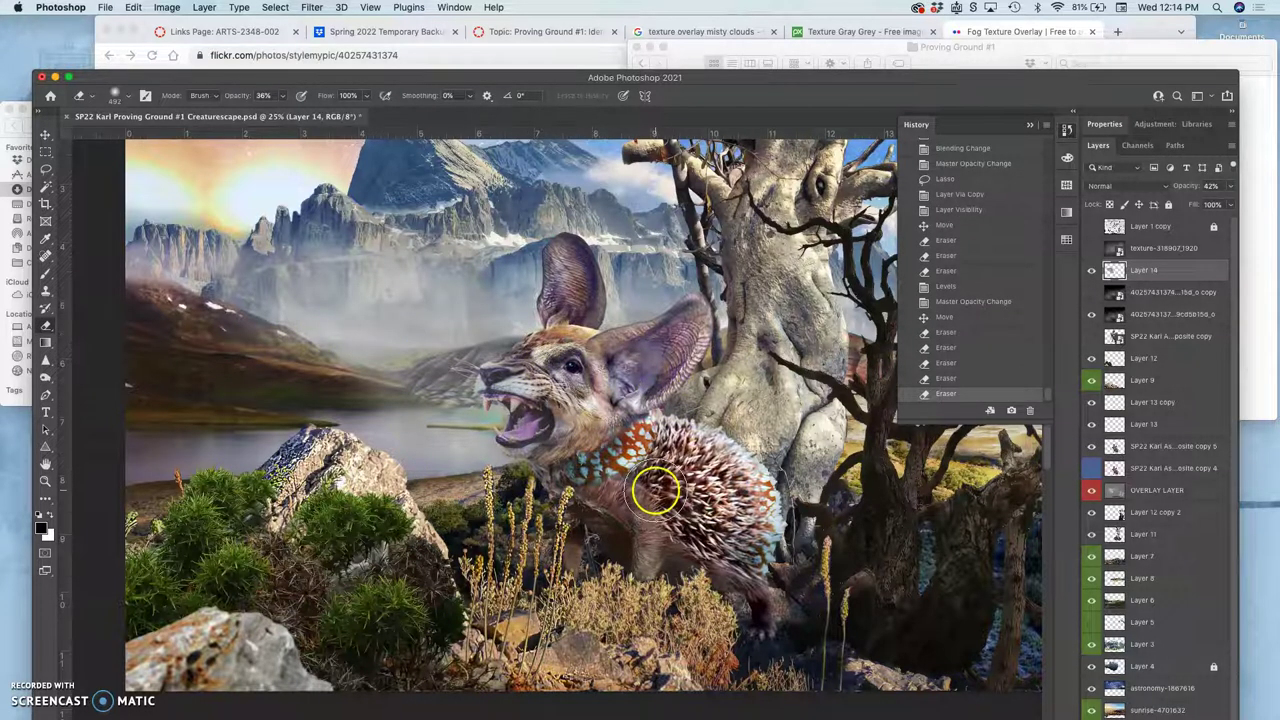
pyautogui.press('super+minus')
pyautogui.moveTo(600, 405); pyautogui.dragTo(542, 400)
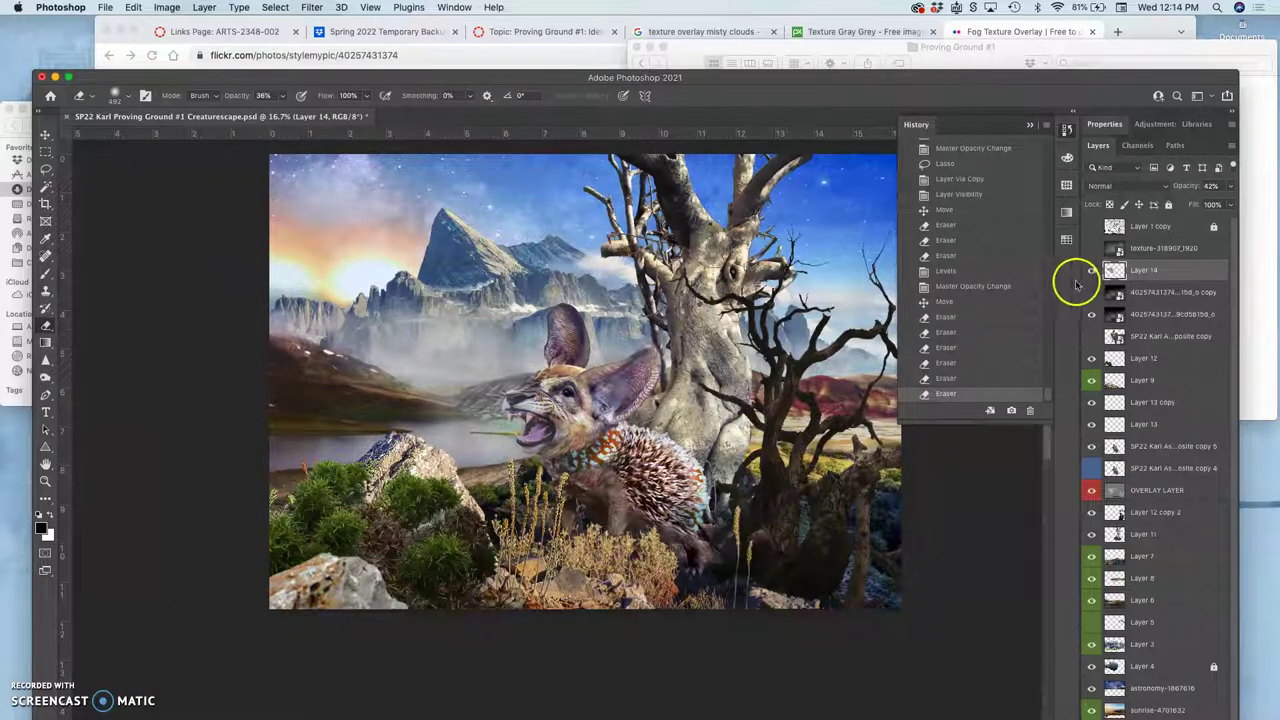
# Show the full fog copy layer again and fade it to 38% opacity
pyautogui.click(1090, 271)
pyautogui.click(1089, 272)
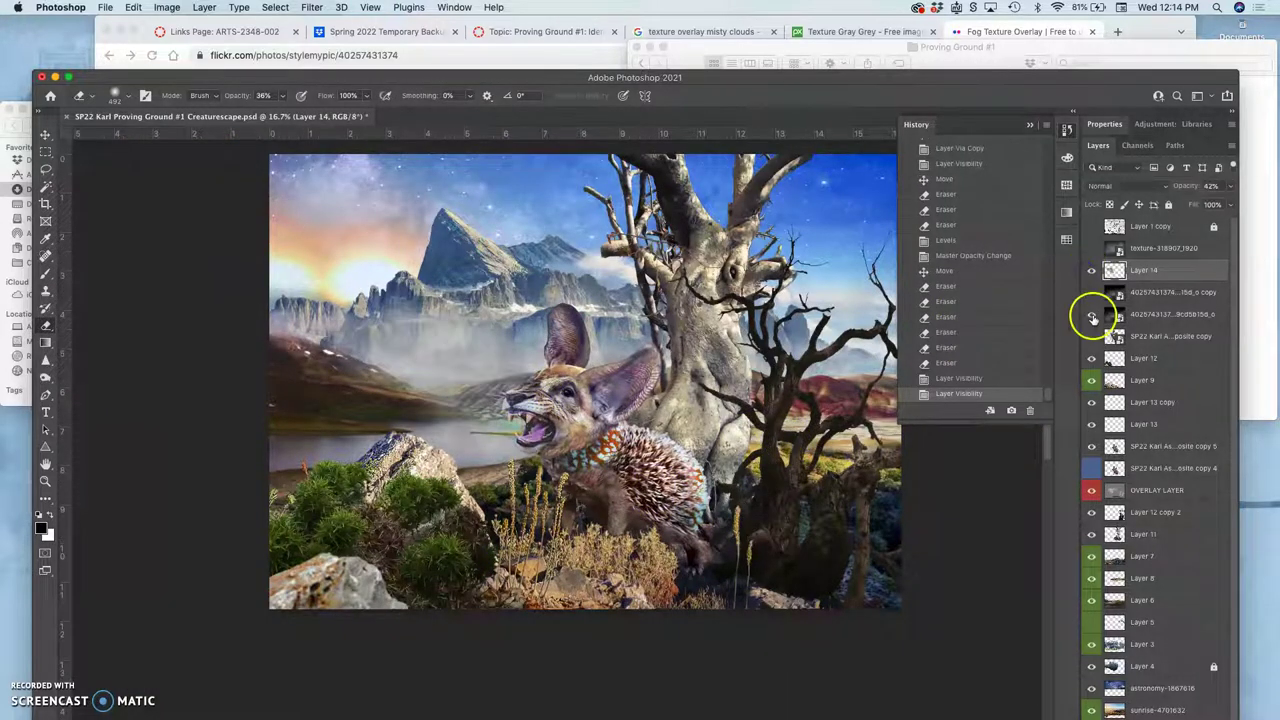
pyautogui.click(1092, 315)
pyautogui.click(1092, 315)
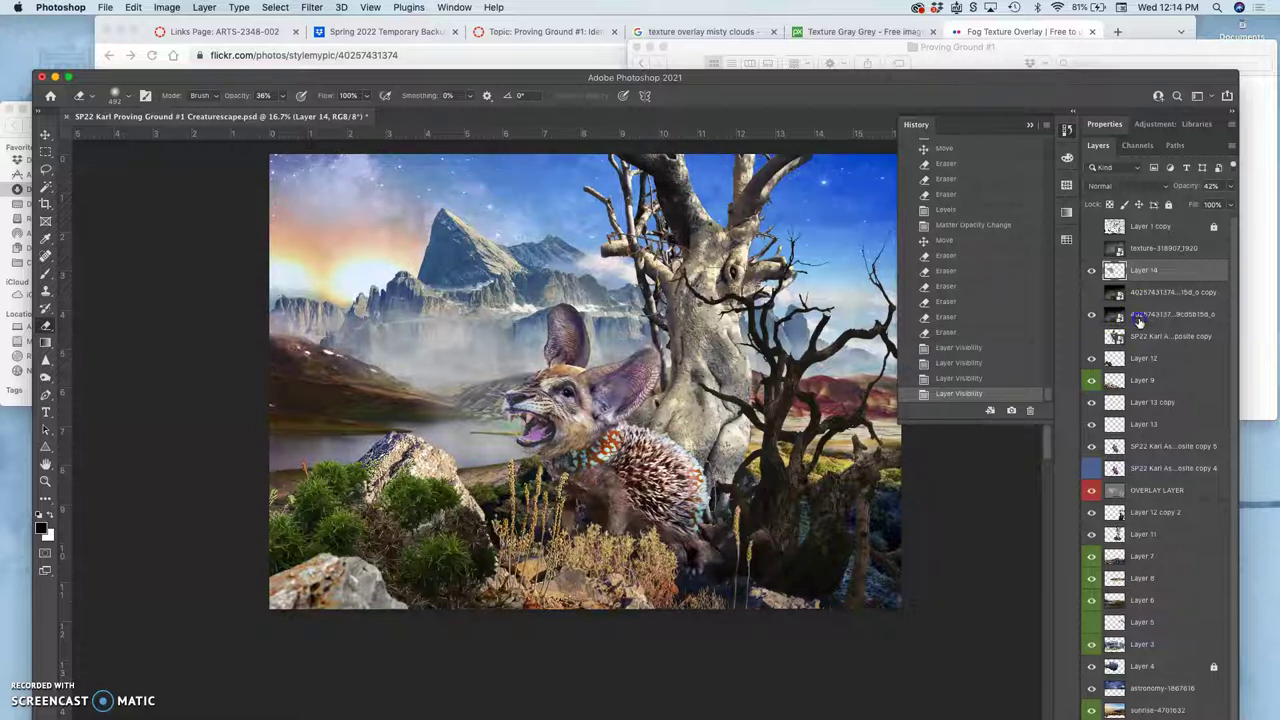
pyautogui.click(1139, 318)
pyautogui.click(1092, 292)
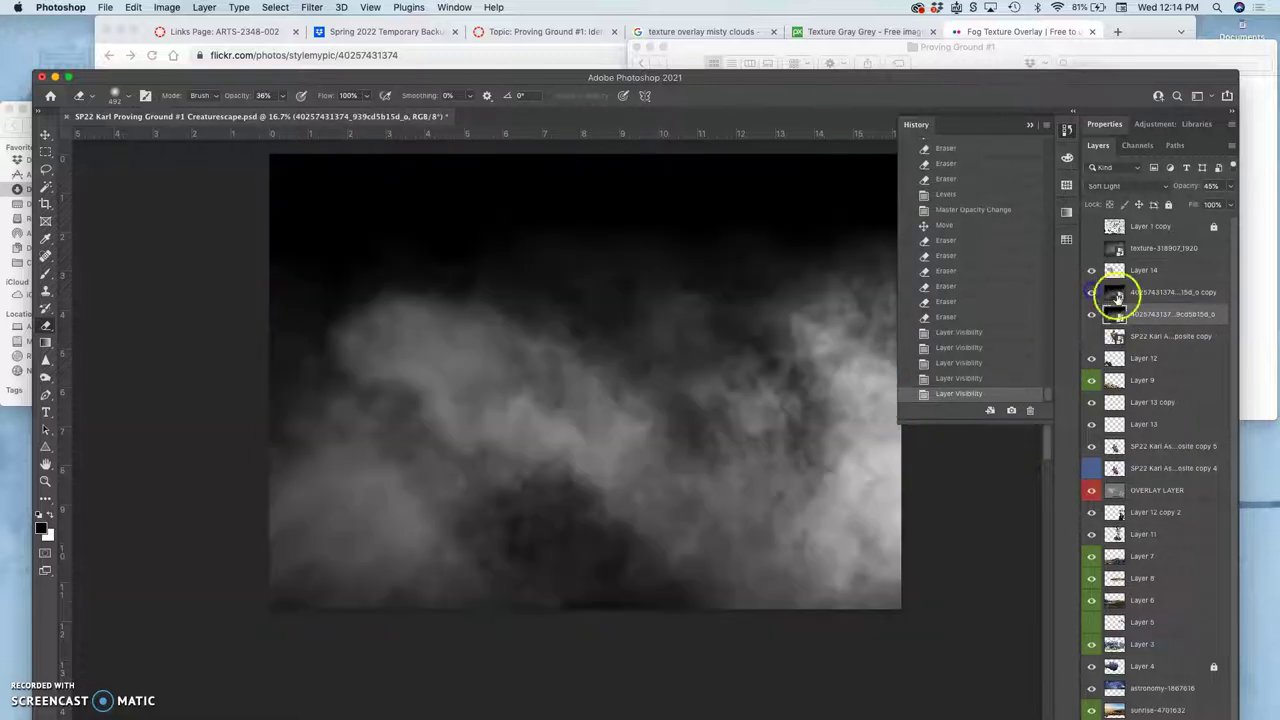
pyautogui.click(1131, 294)
pyautogui.click(1229, 187)
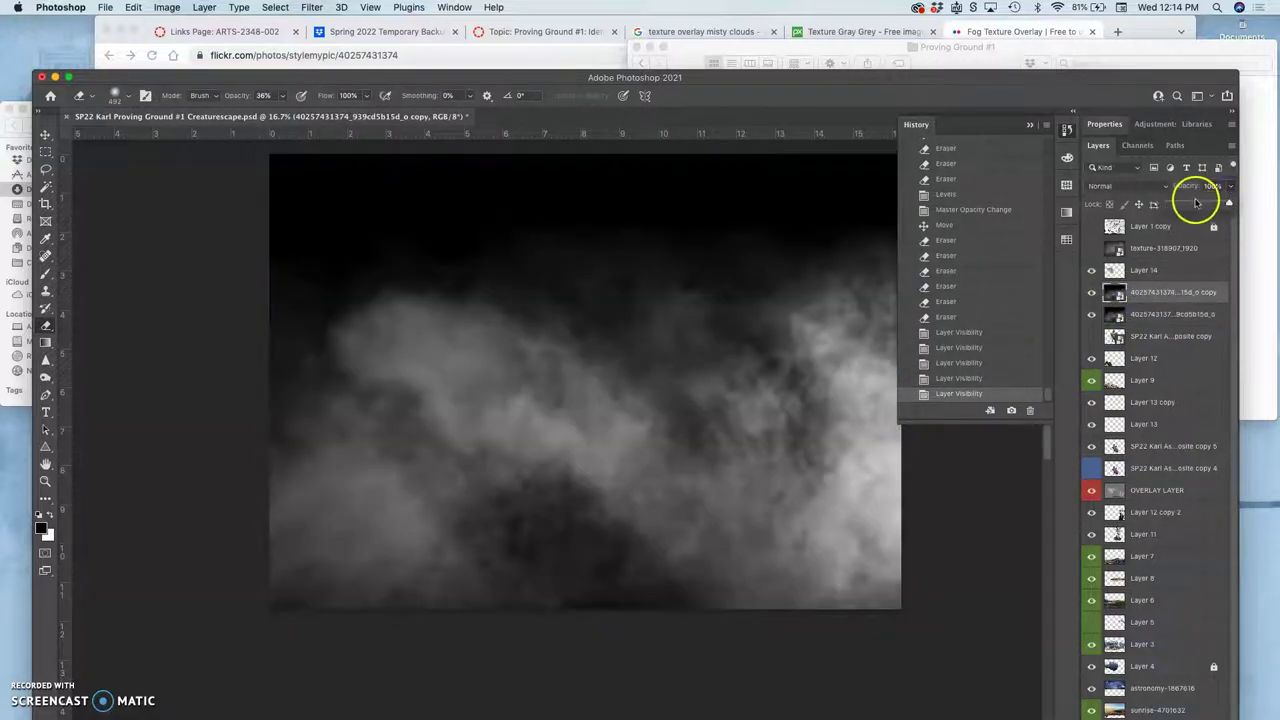
pyautogui.moveTo(1195, 203); pyautogui.dragTo(1180, 208)
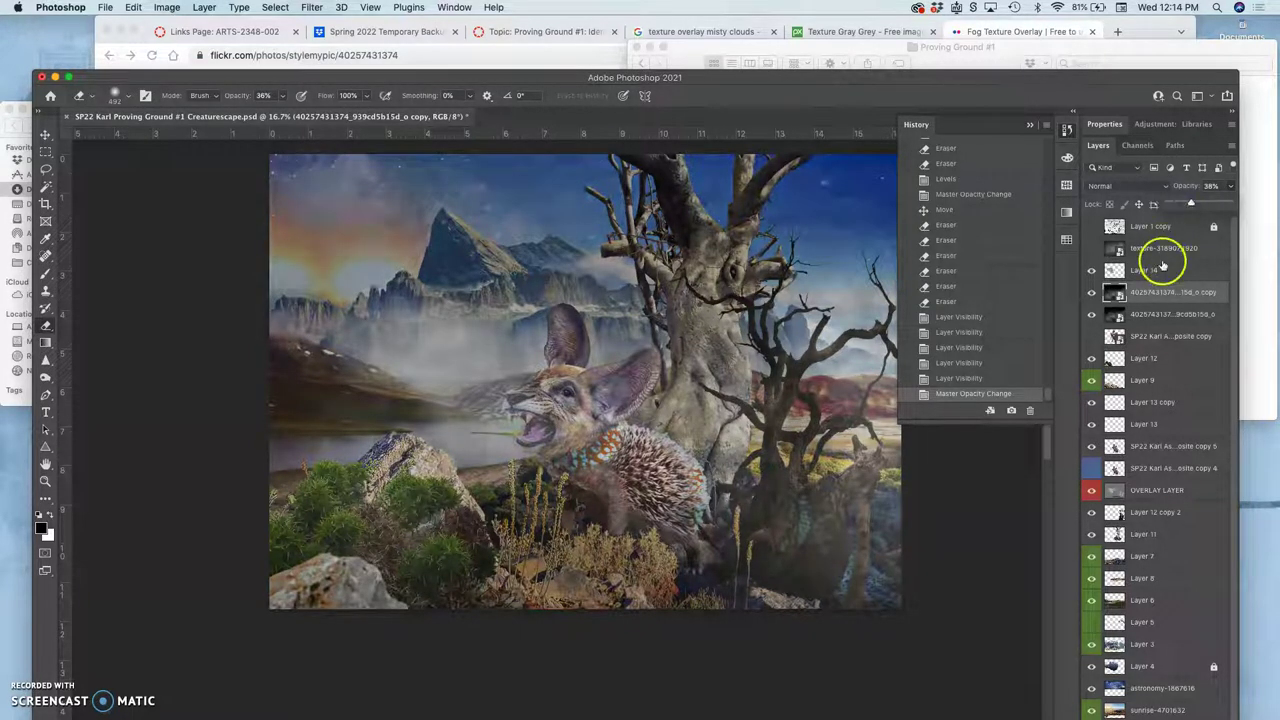
# Move the fog copy layer down the stack to sit just beneath OVERLAY LAYER
pyautogui.click(1157, 292)
pyautogui.press('super+bracketleft')
pyautogui.press('super+bracketleft')
pyautogui.press('super+bracketleft')
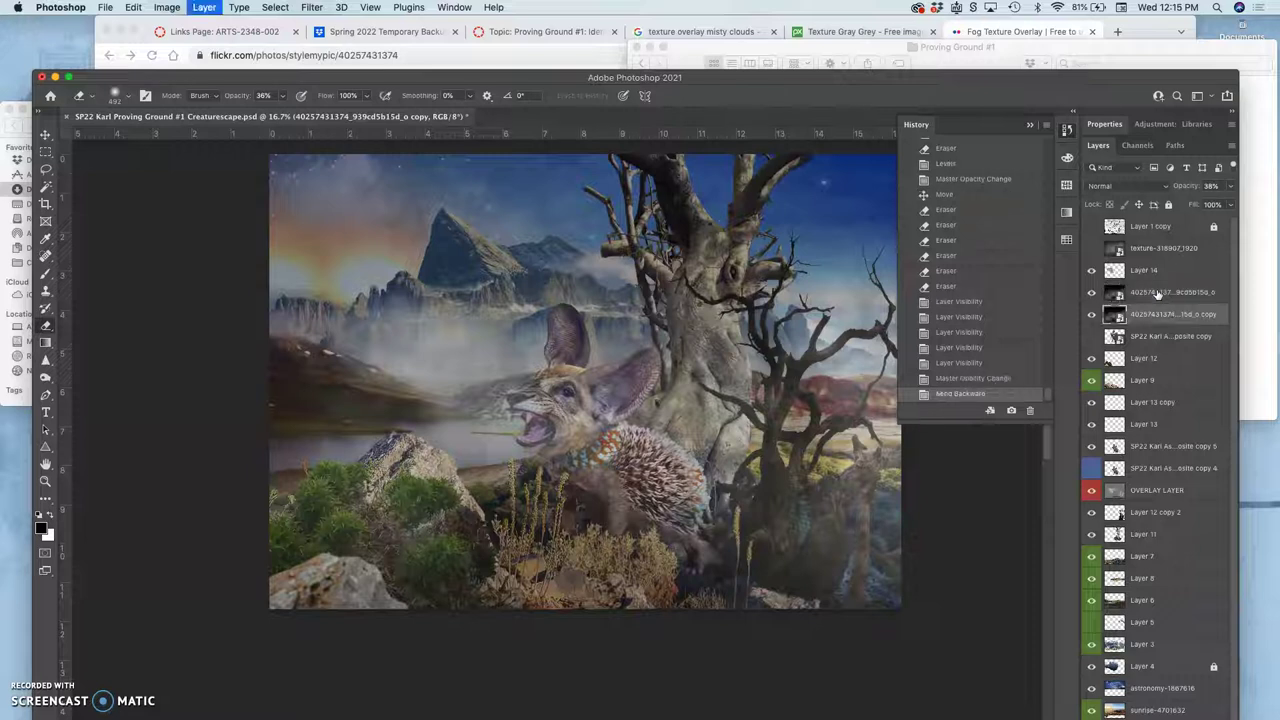
pyautogui.press('super+bracketleft')
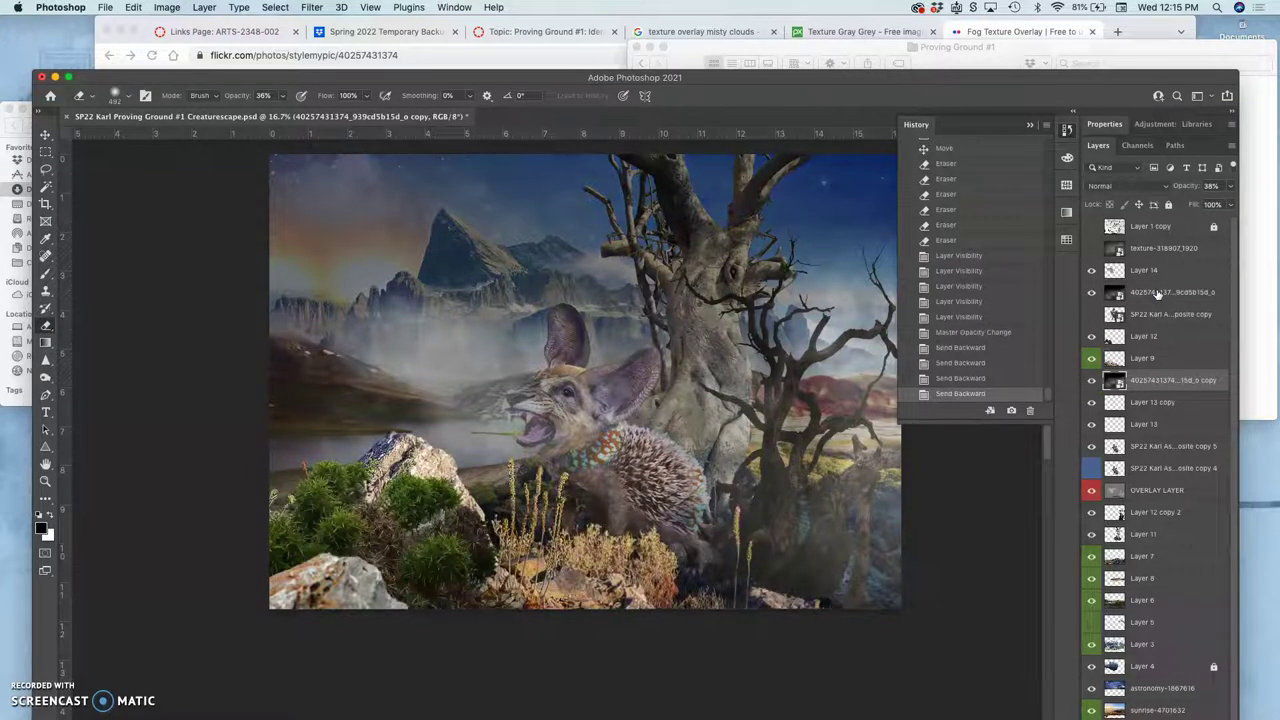
pyautogui.press('super+bracketleft')
pyautogui.press('super+bracketleft')
pyautogui.press('super+bracketleft')
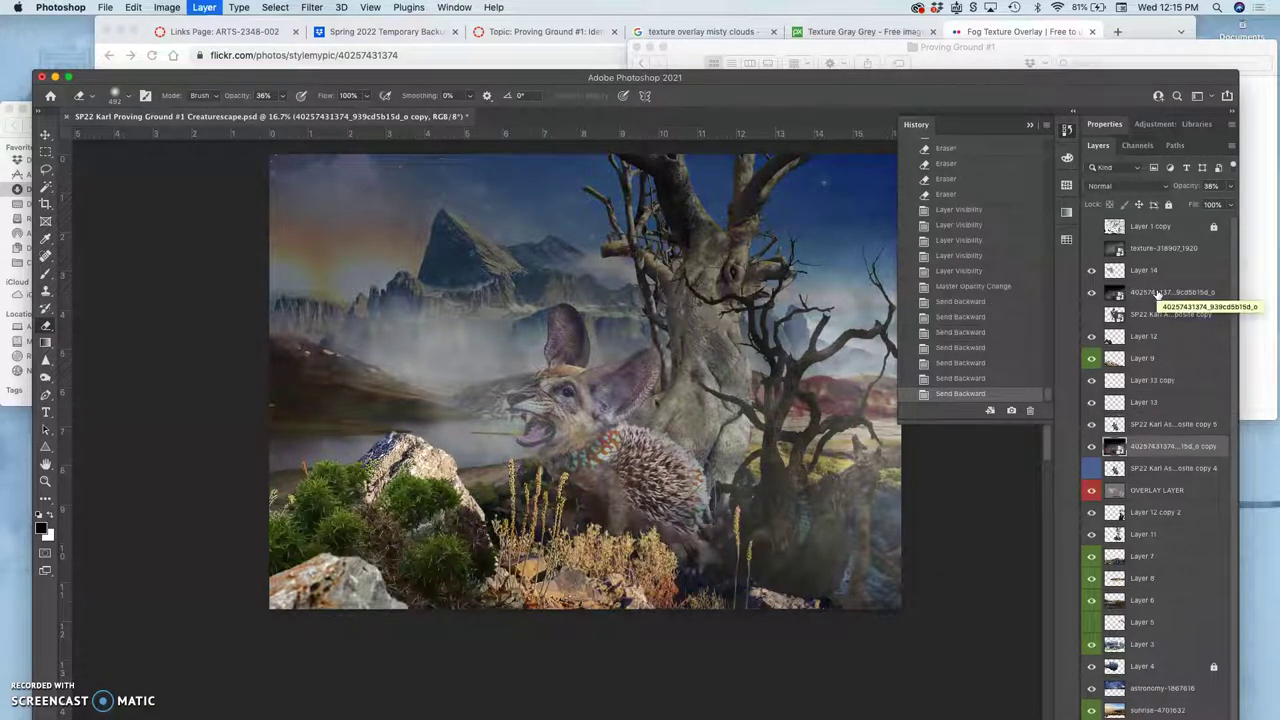
pyautogui.press('super+bracketleft')
pyautogui.press('super+bracketleft')
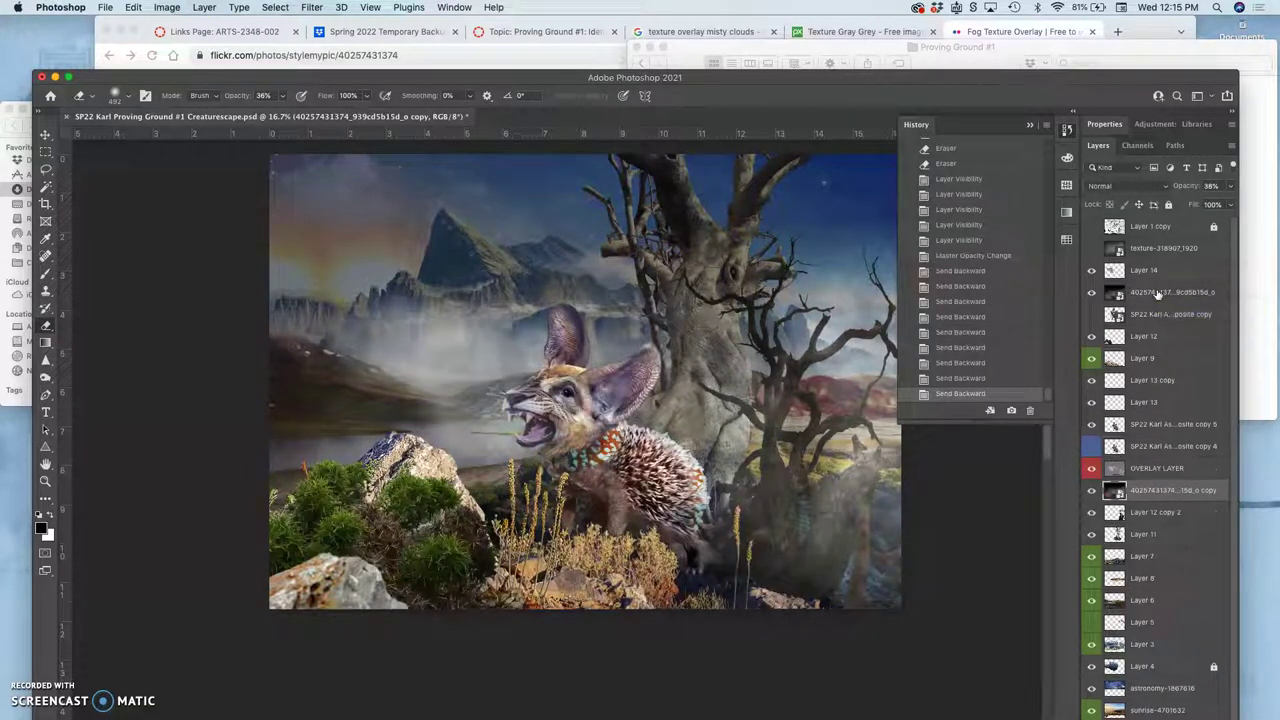
pyautogui.press('super+bracketleft')
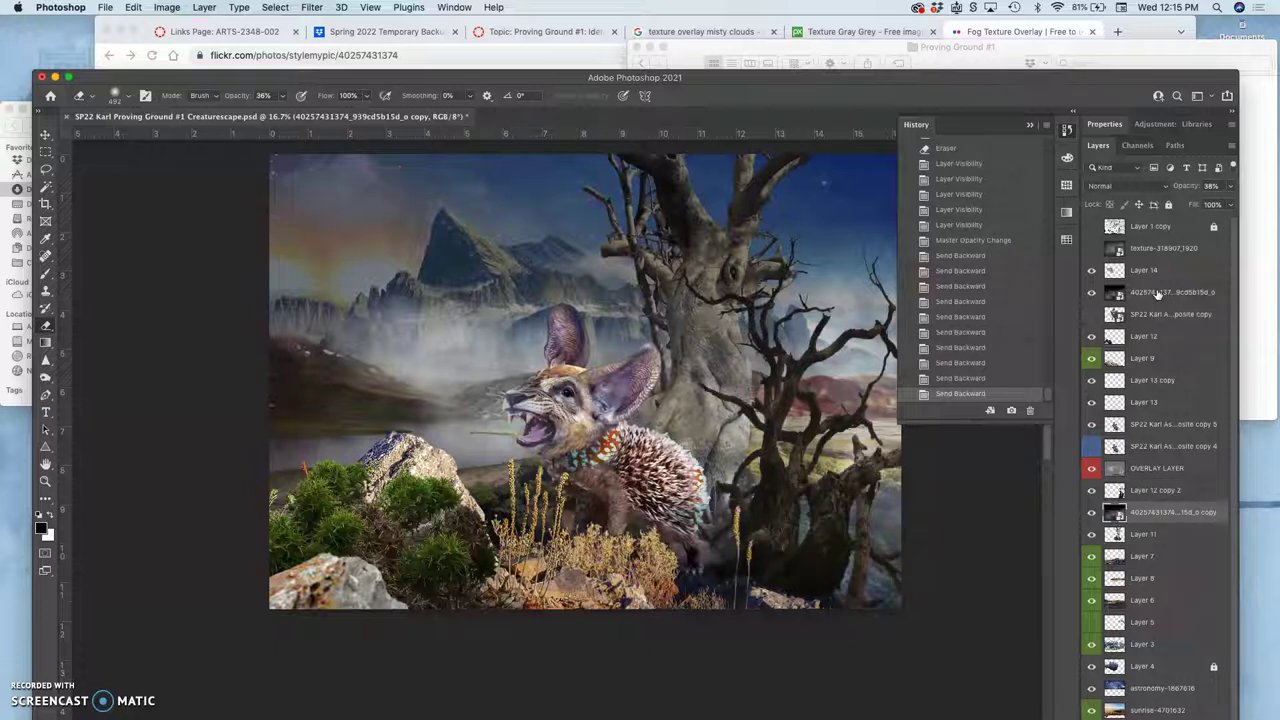
pyautogui.press('super+bracketright')
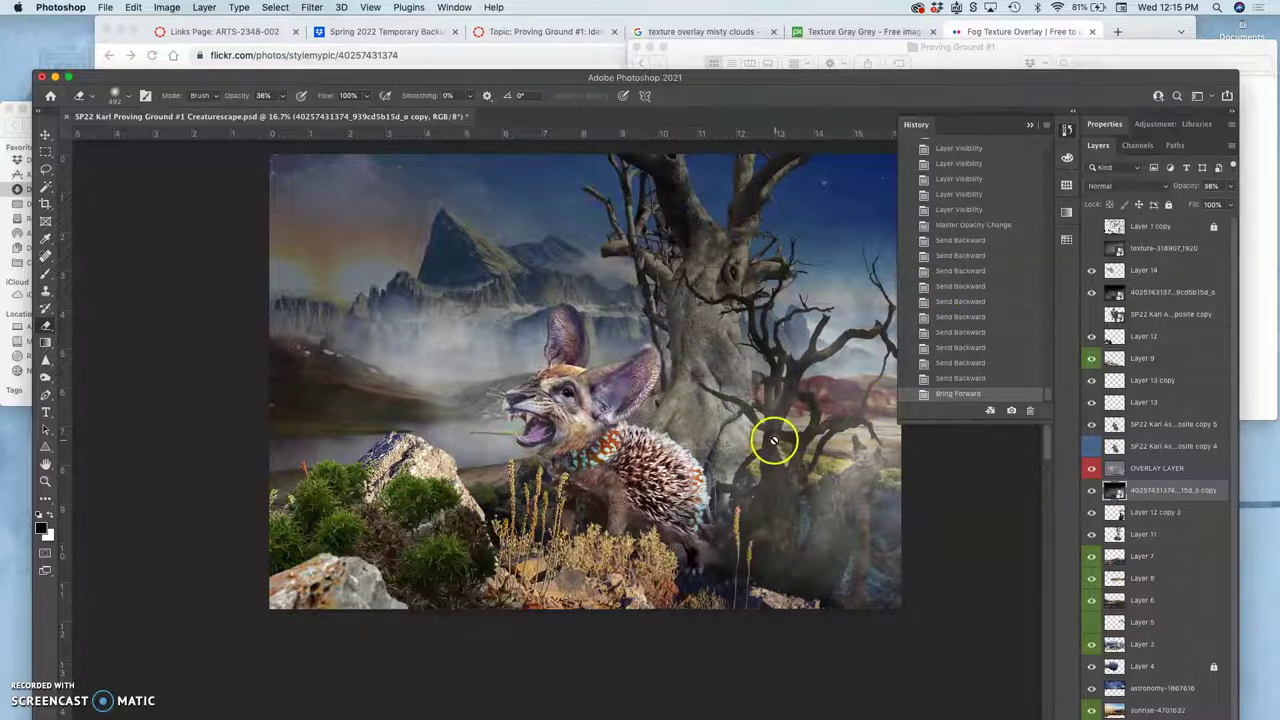
# Zoom out and lower the fog layer's opacity to 20%
pyautogui.press('super+minus')
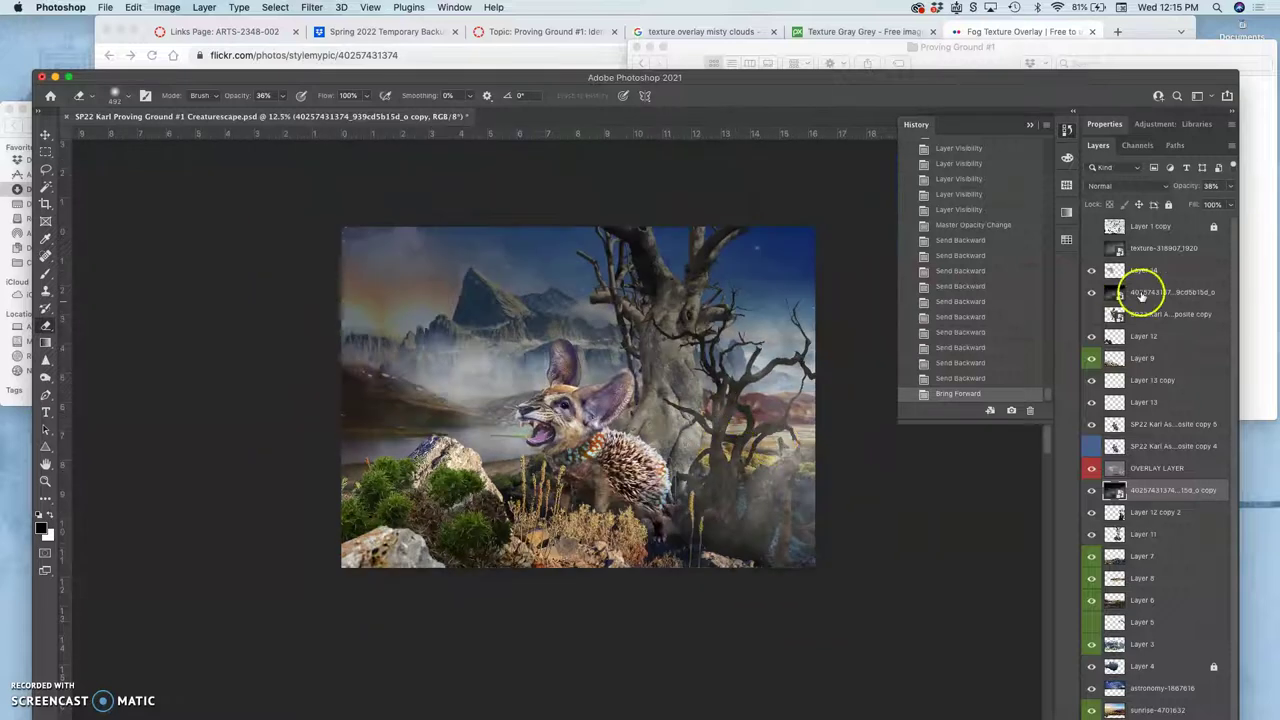
pyautogui.click(1229, 188)
pyautogui.click(1180, 198)
pyautogui.moveTo(1178, 204); pyautogui.dragTo(1178, 205)
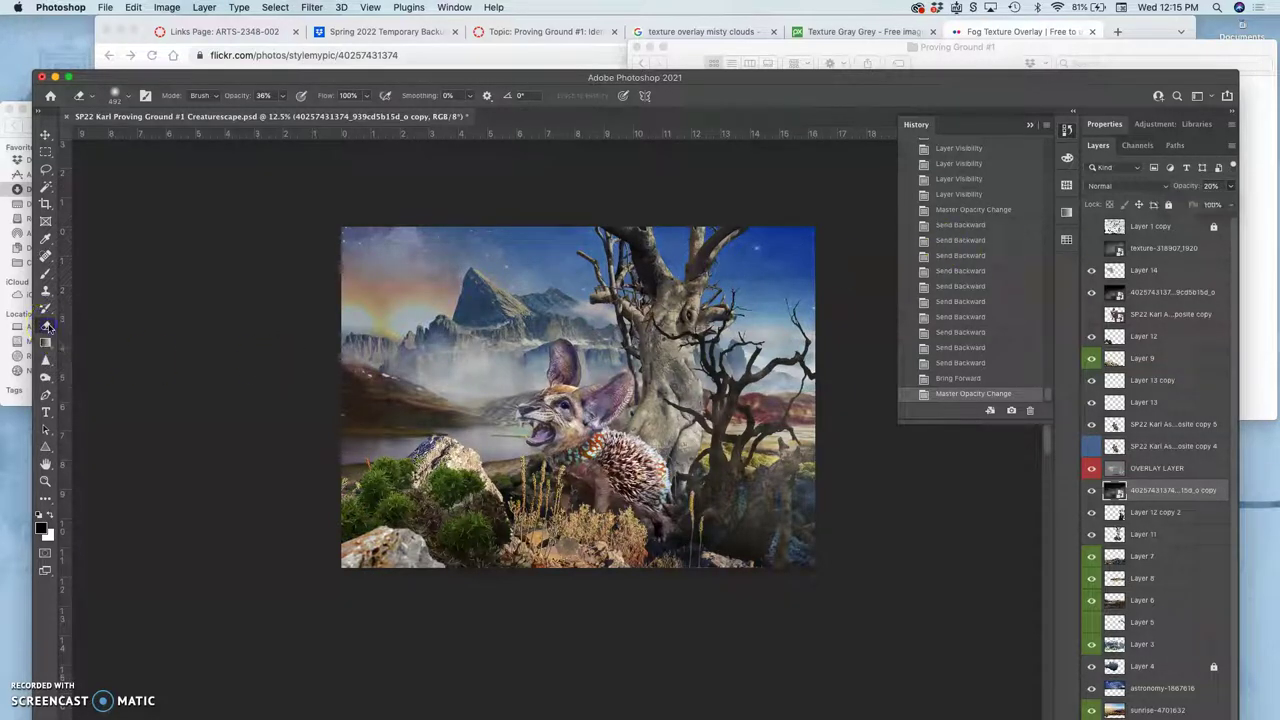
# Erase overlay from the lower-right rocks, enlarge the eraser to 1040 px, and rasterize the overlay layer
pyautogui.moveTo(727, 517)
pyautogui.mouseDown()
pyautogui.moveTo(786, 509)
pyautogui.moveTo(787, 401)
pyautogui.moveTo(3, 272)
pyautogui.mouseUp()
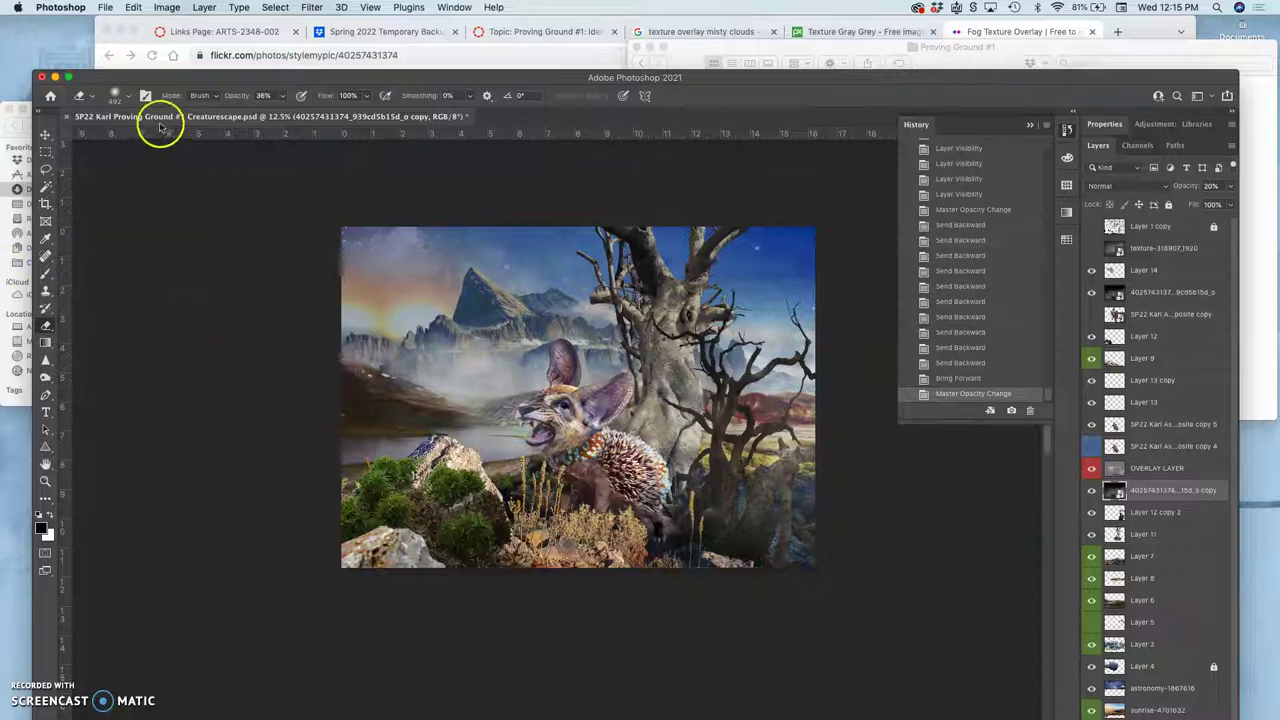
pyautogui.click(125, 97)
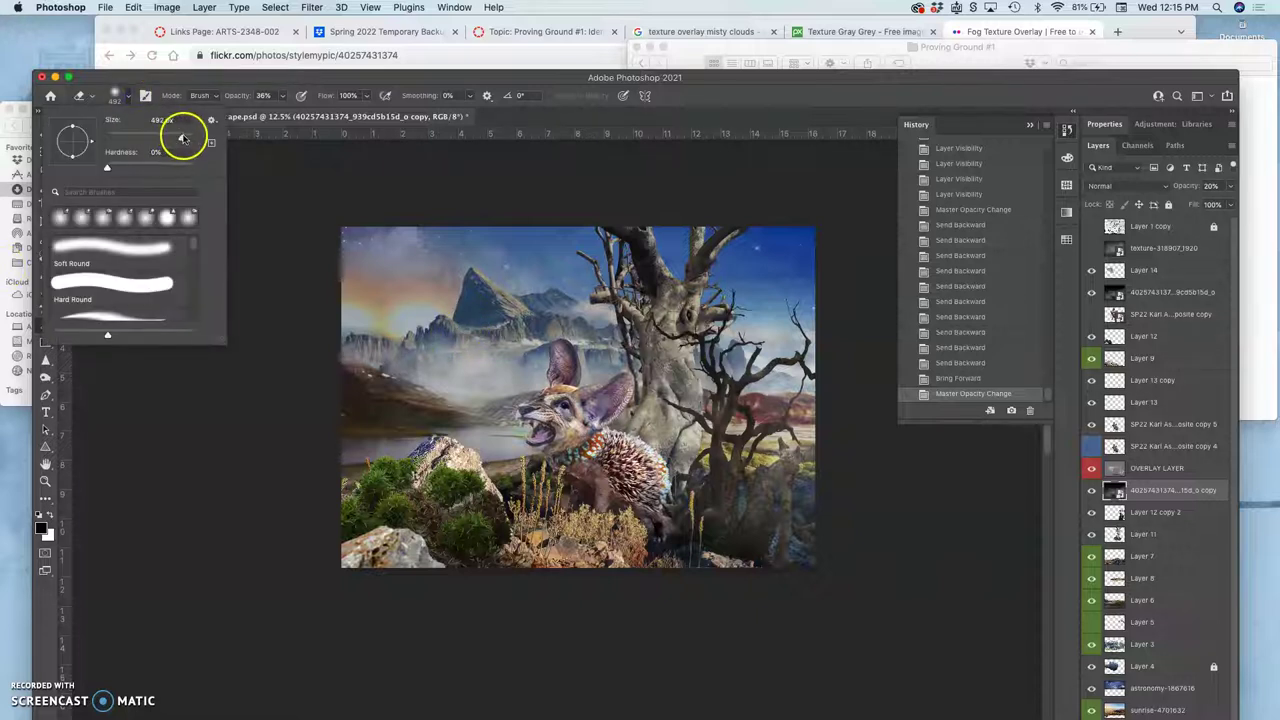
pyautogui.moveTo(182, 138); pyautogui.dragTo(183, 138)
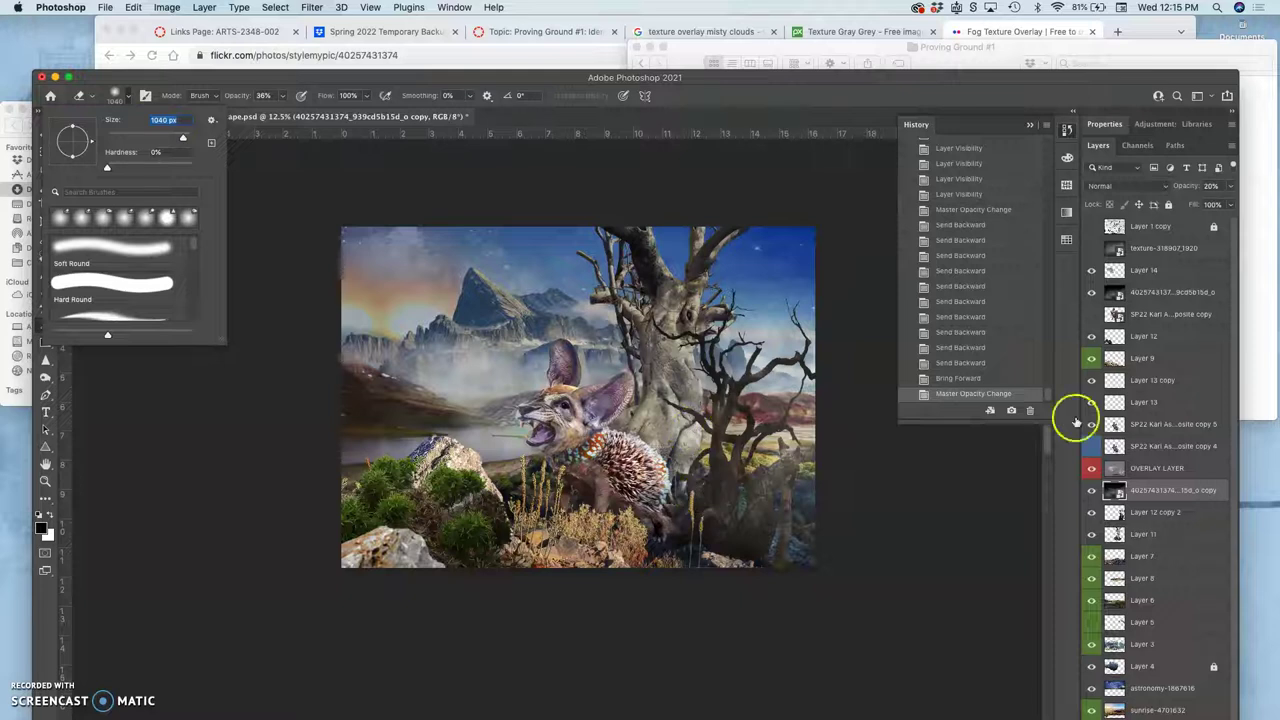
pyautogui.rightClick(1185, 494)
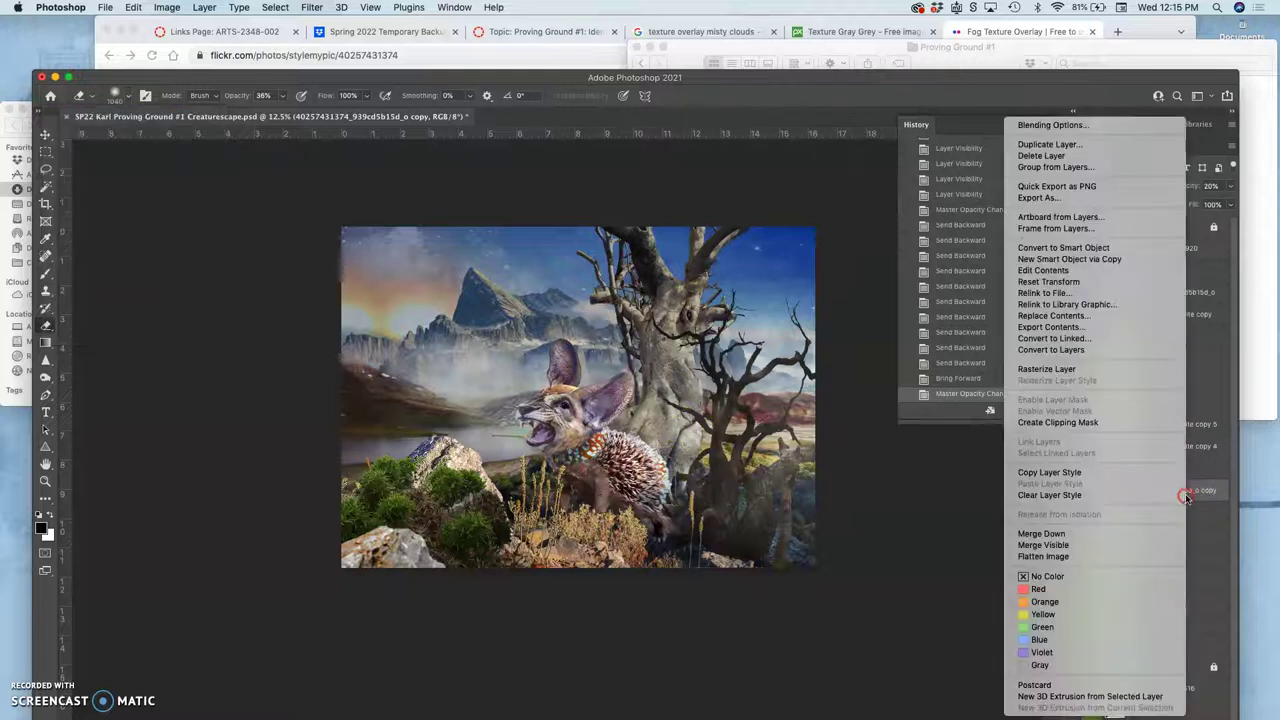
pyautogui.click(1100, 368)
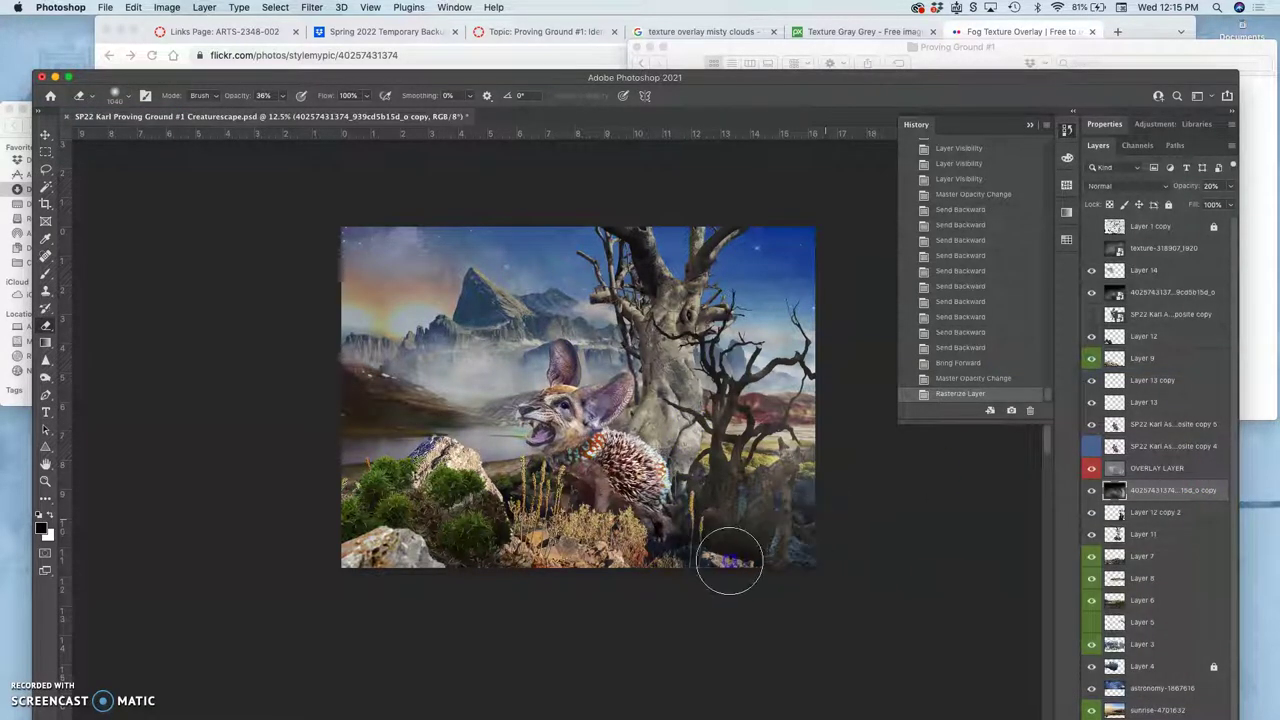
# Erase the overlay across the tree base and the tree
pyautogui.moveTo(724, 512)
pyautogui.mouseDown()
pyautogui.moveTo(731, 417)
pyautogui.moveTo(769, 449)
pyautogui.moveTo(776, 521)
pyautogui.moveTo(683, 506)
pyautogui.mouseUp()
pyautogui.click(467, 393)
pyautogui.moveTo(467, 393); pyautogui.dragTo(457, 377)
pyautogui.moveTo(590, 373)
pyautogui.mouseDown()
pyautogui.moveTo(723, 381)
pyautogui.moveTo(837, 307)
pyautogui.moveTo(962, 265)
pyautogui.mouseUp()
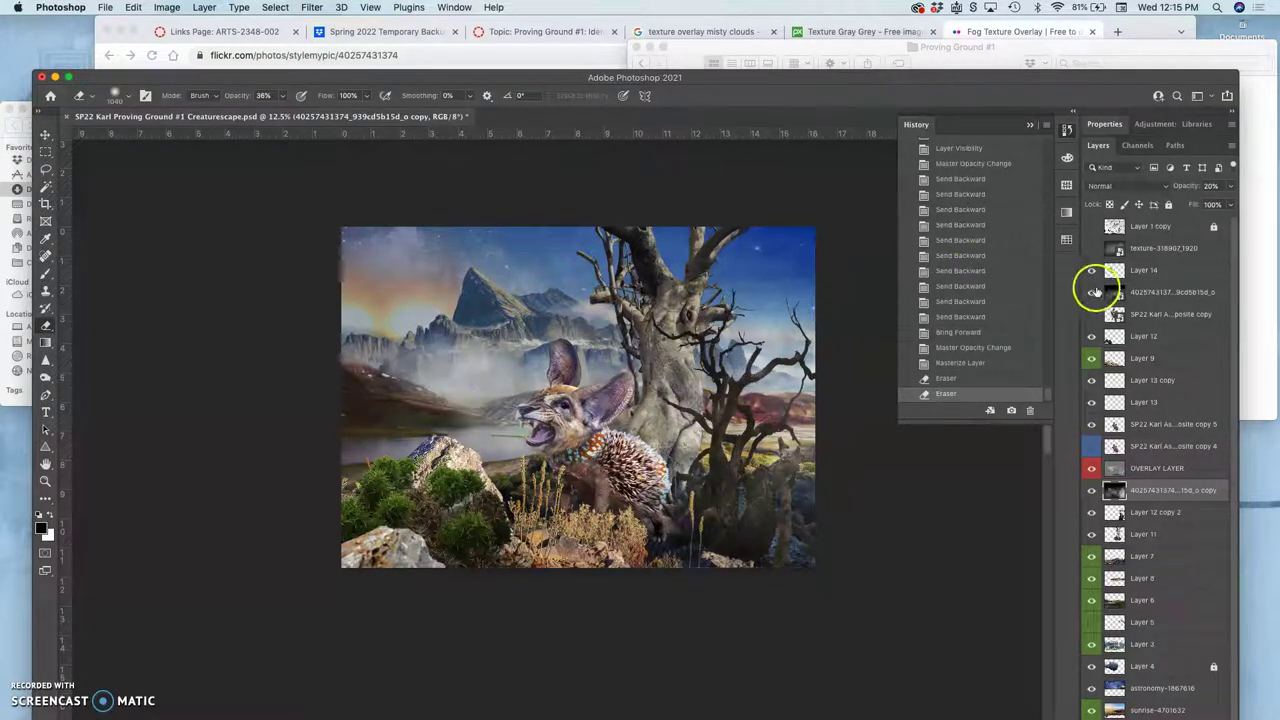
# On Layer 14, erase mist left of the fox, toggling the layer to compare
pyautogui.click(1128, 272)
pyautogui.moveTo(491, 380)
pyautogui.mouseDown()
pyautogui.moveTo(457, 371)
pyautogui.moveTo(486, 371)
pyautogui.mouseUp()
pyautogui.click(854, 334)
pyautogui.click(1090, 292)
pyautogui.click(1091, 271)
pyautogui.click(1091, 271)
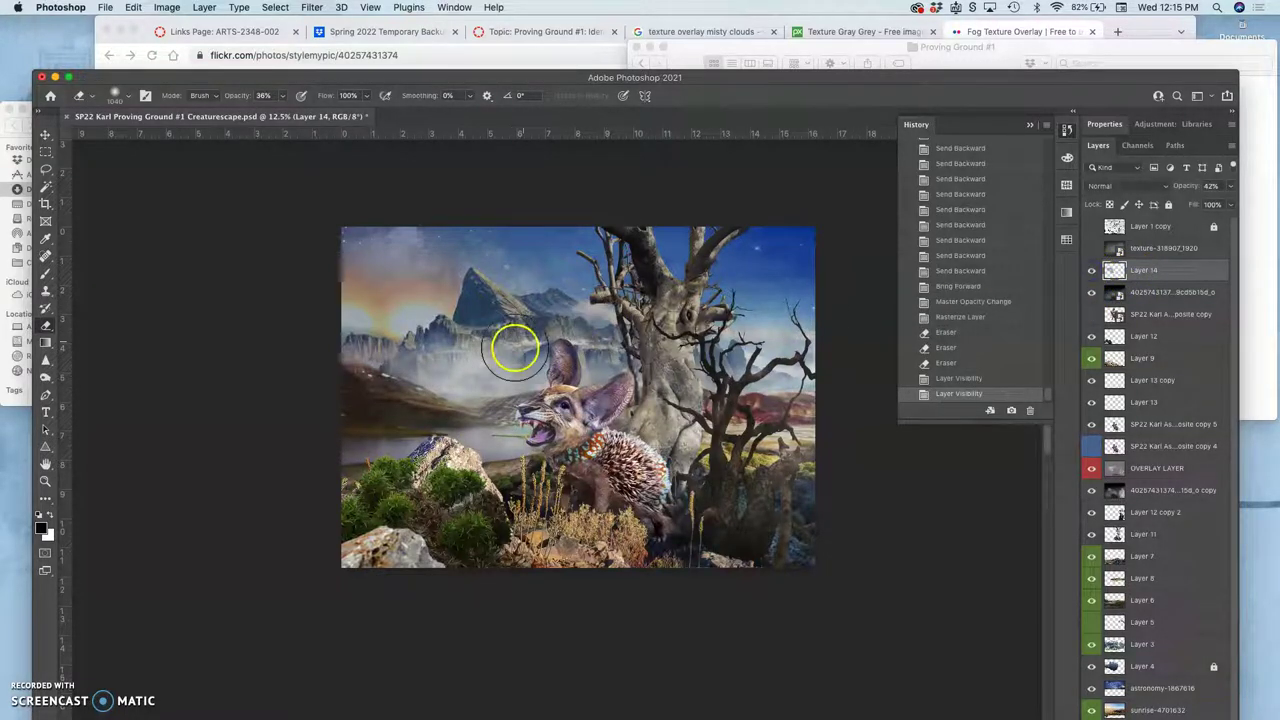
# Erase mist over the fox's face and rock, then undo the last two strokes
pyautogui.moveTo(533, 413); pyautogui.dragTo(455, 429)
pyautogui.press('super+z')
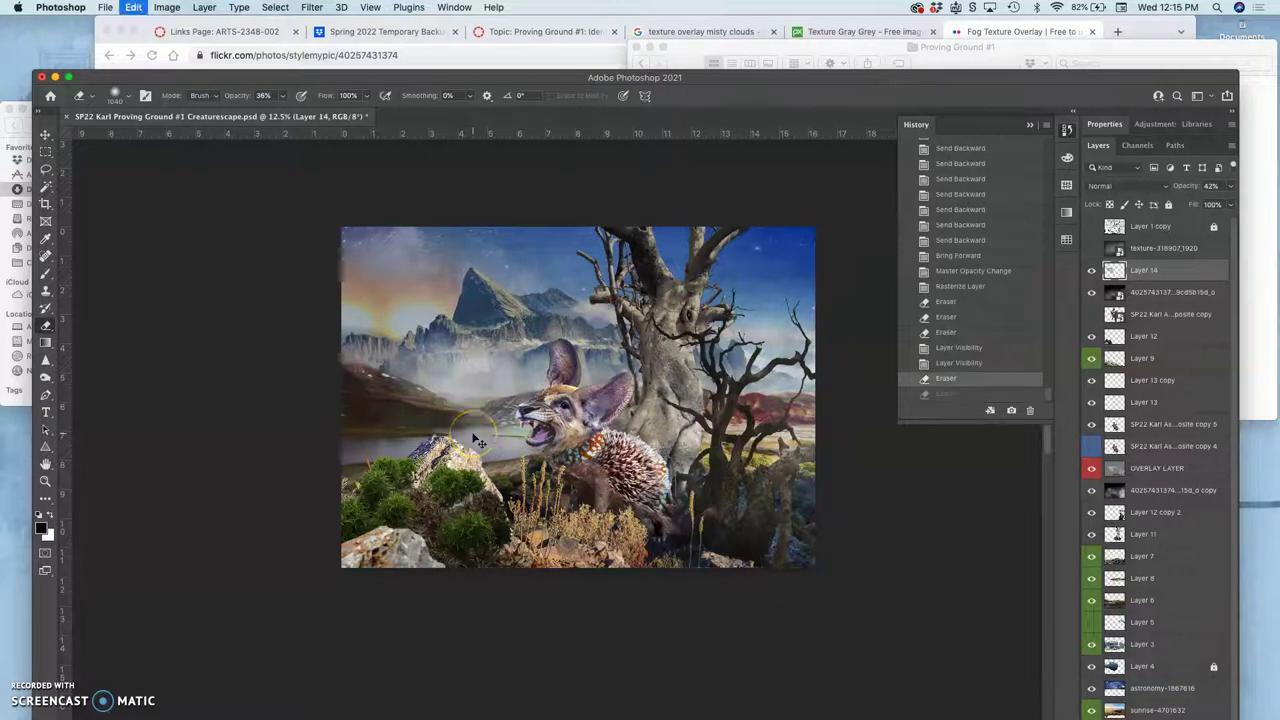
pyautogui.press('super+z')
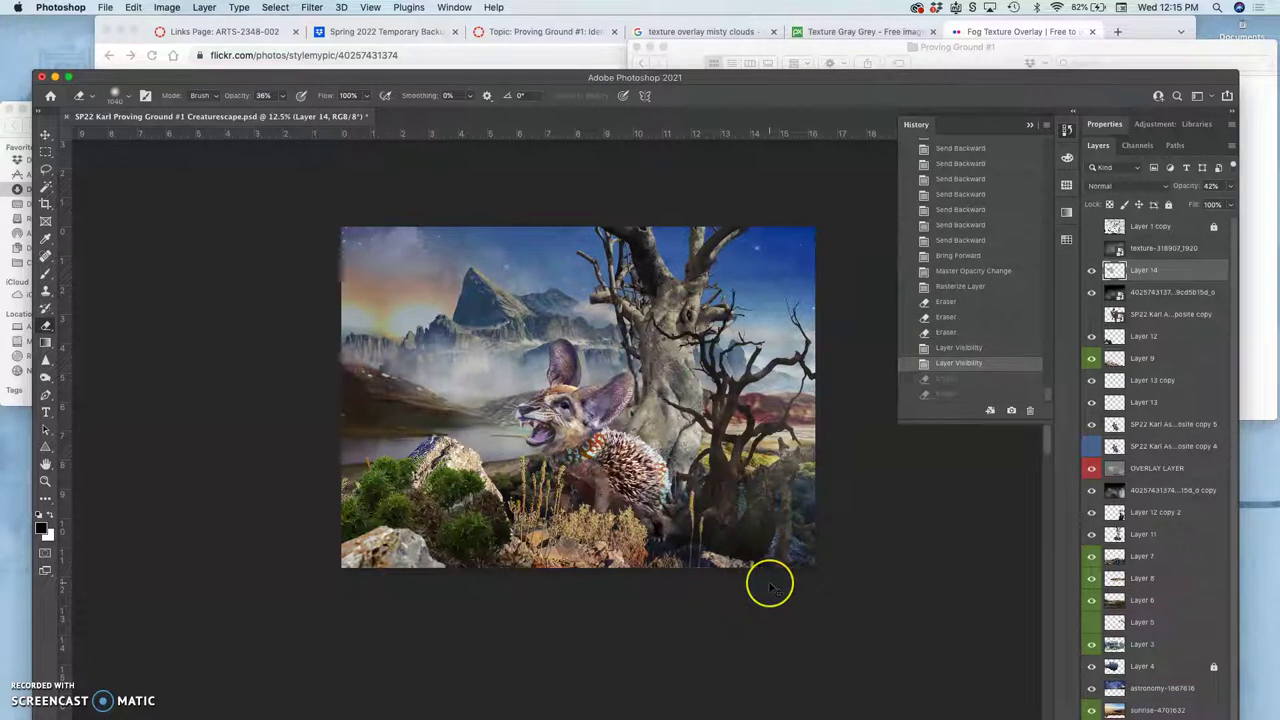
pyautogui.press('super+equal')
pyautogui.press('super+equal')
pyautogui.press('super+minus')
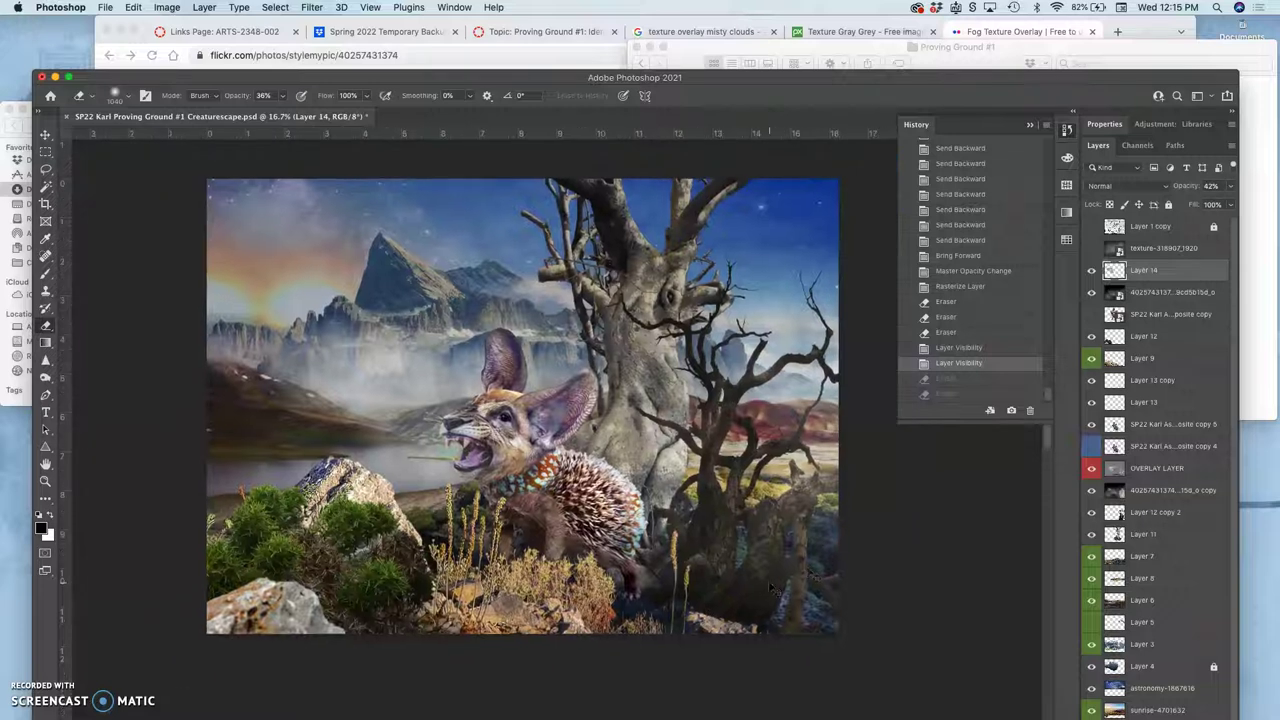
# Save the layered composite document
pyautogui.click(1030, 130)
pyautogui.click(968, 217)
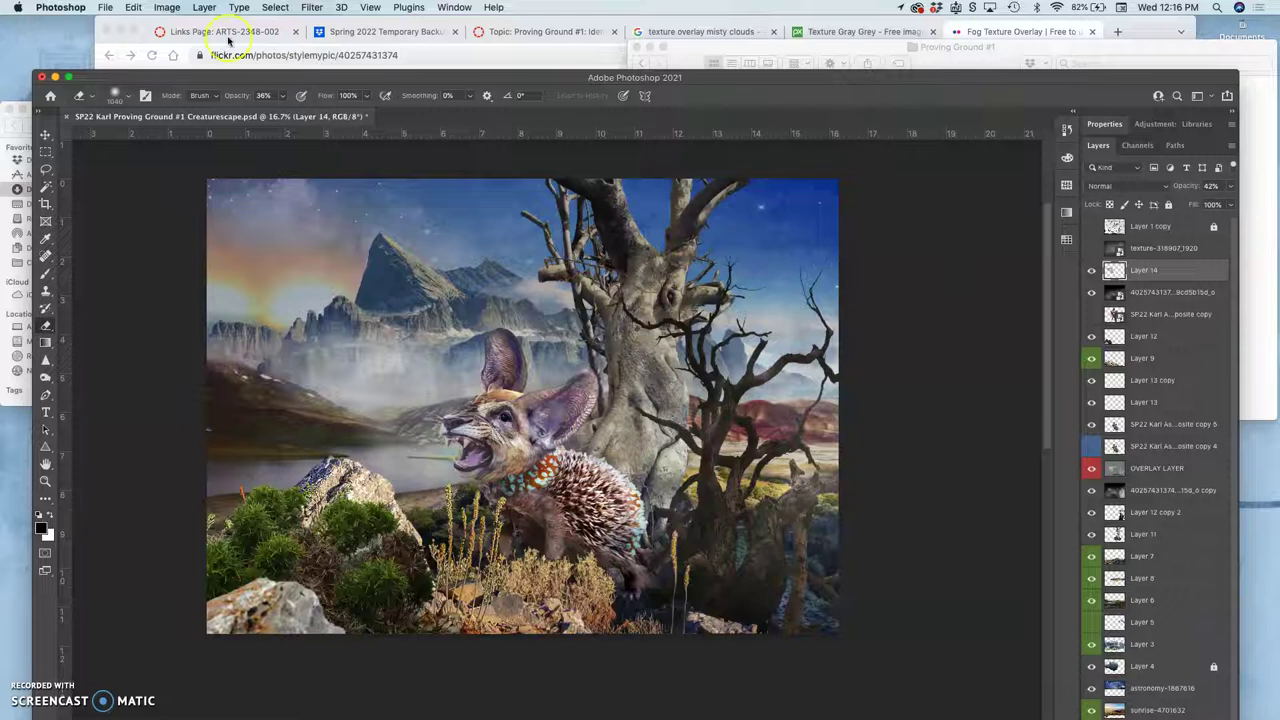
pyautogui.click(105, 8)
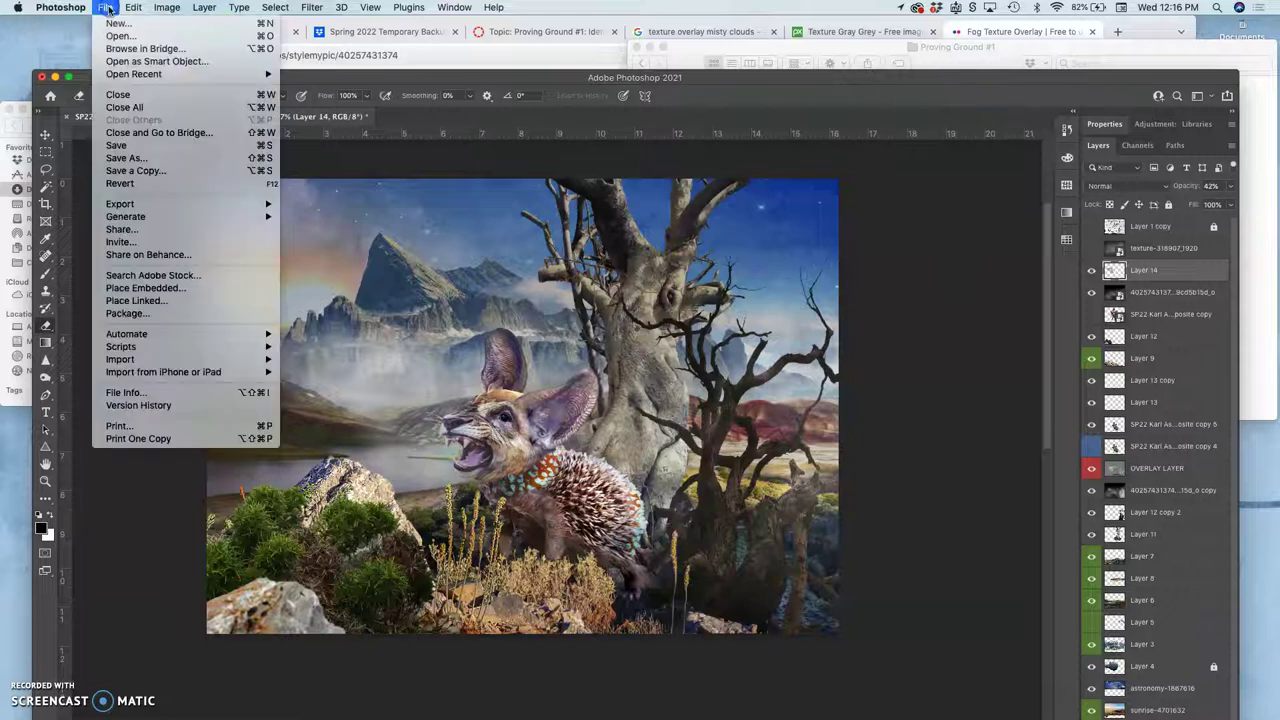
pyautogui.click(117, 146)
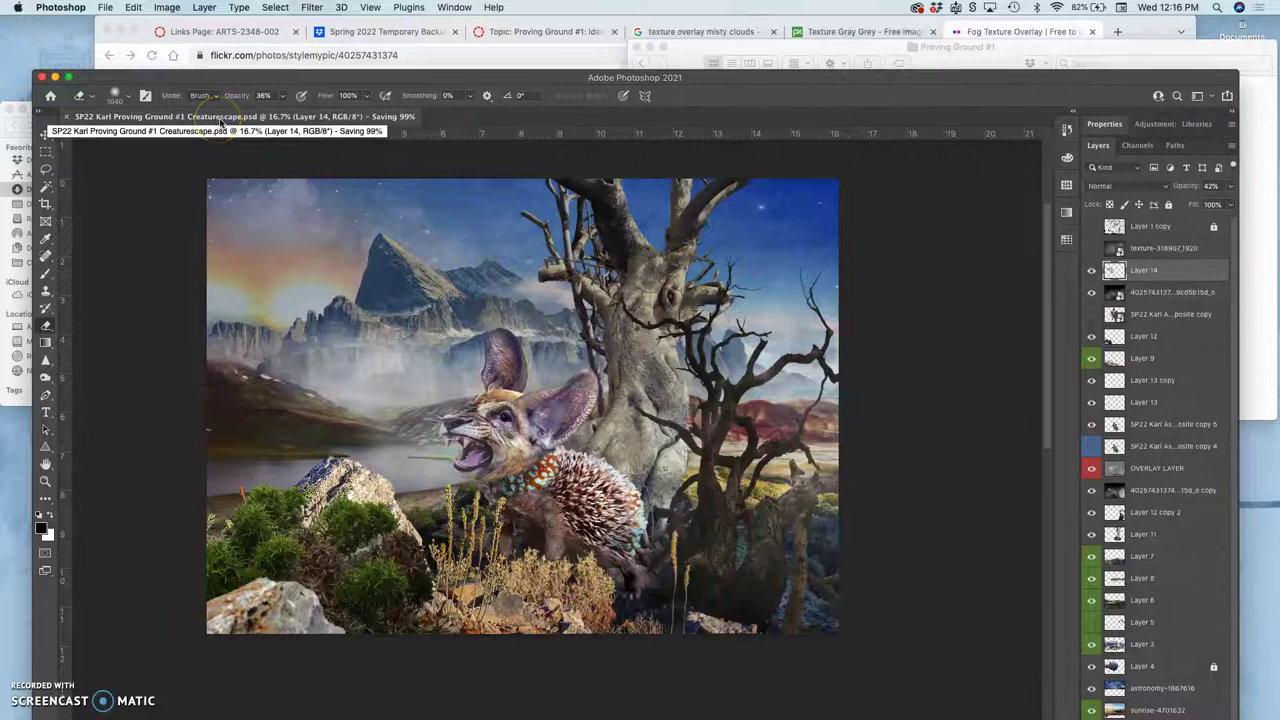
# Save a flattened JPEG copy of the composite at Quality 8 (High)
pyautogui.click(105, 8)
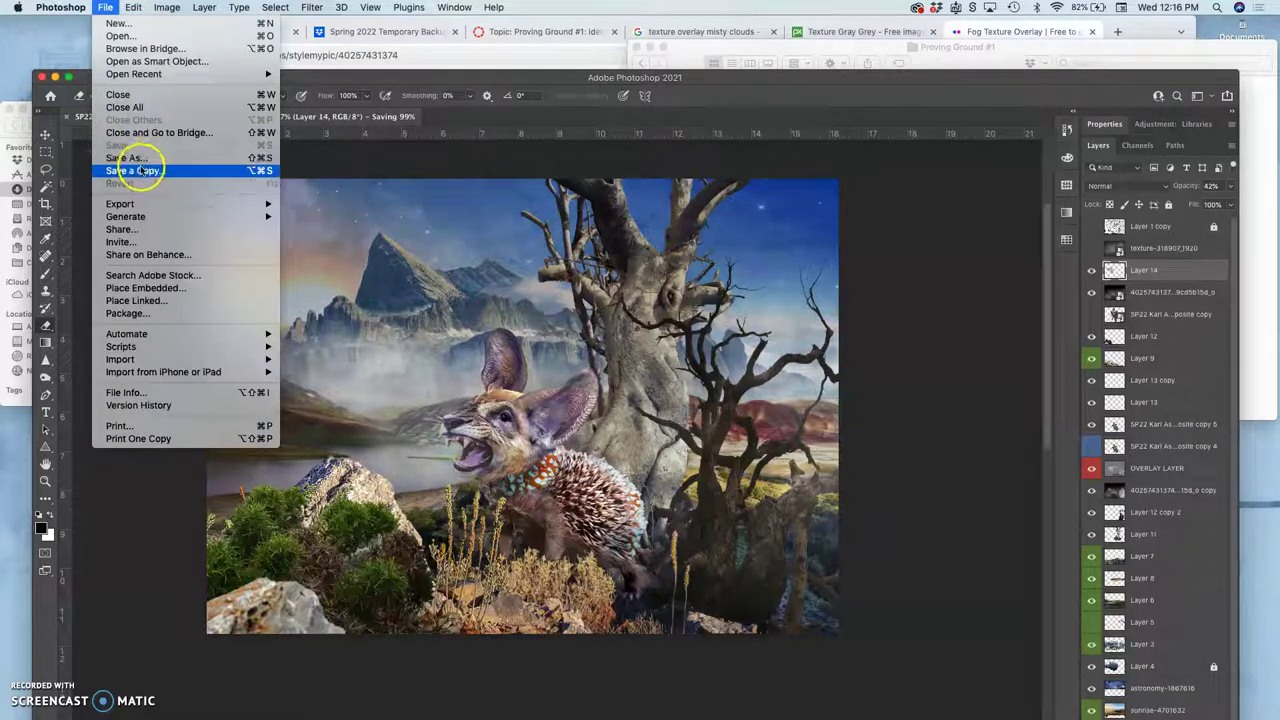
pyautogui.click(140, 171)
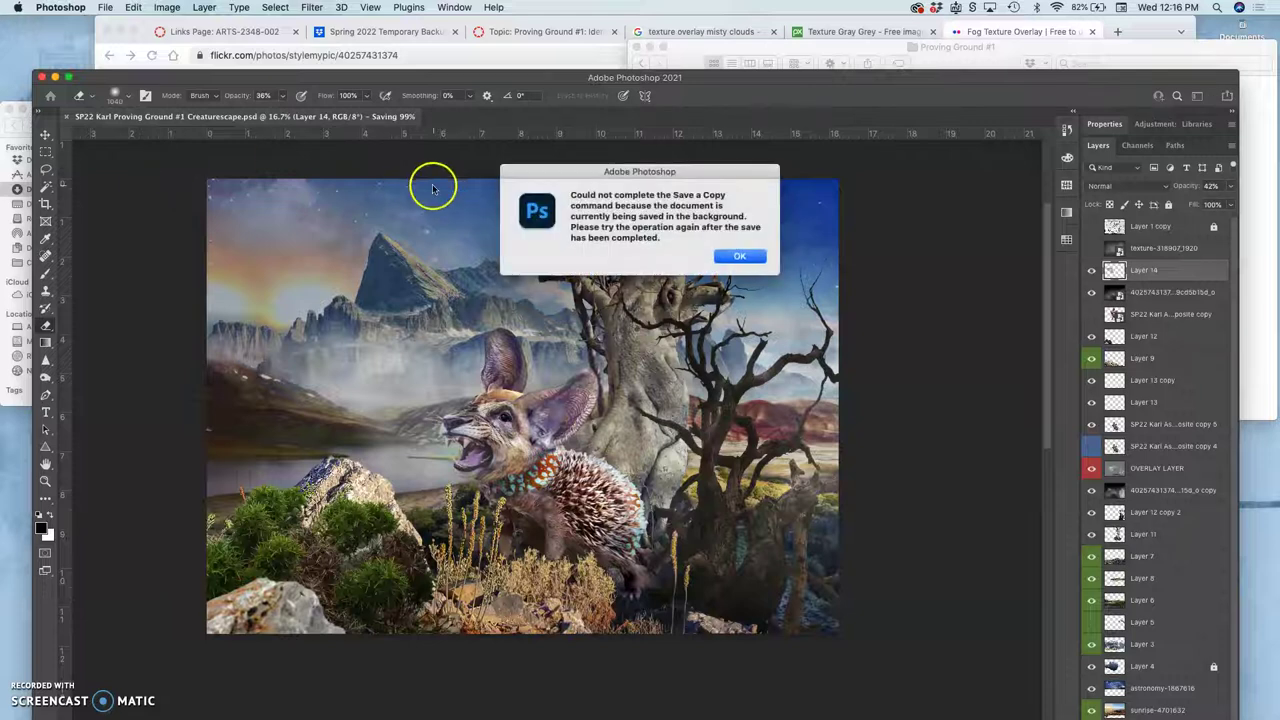
pyautogui.click(740, 258)
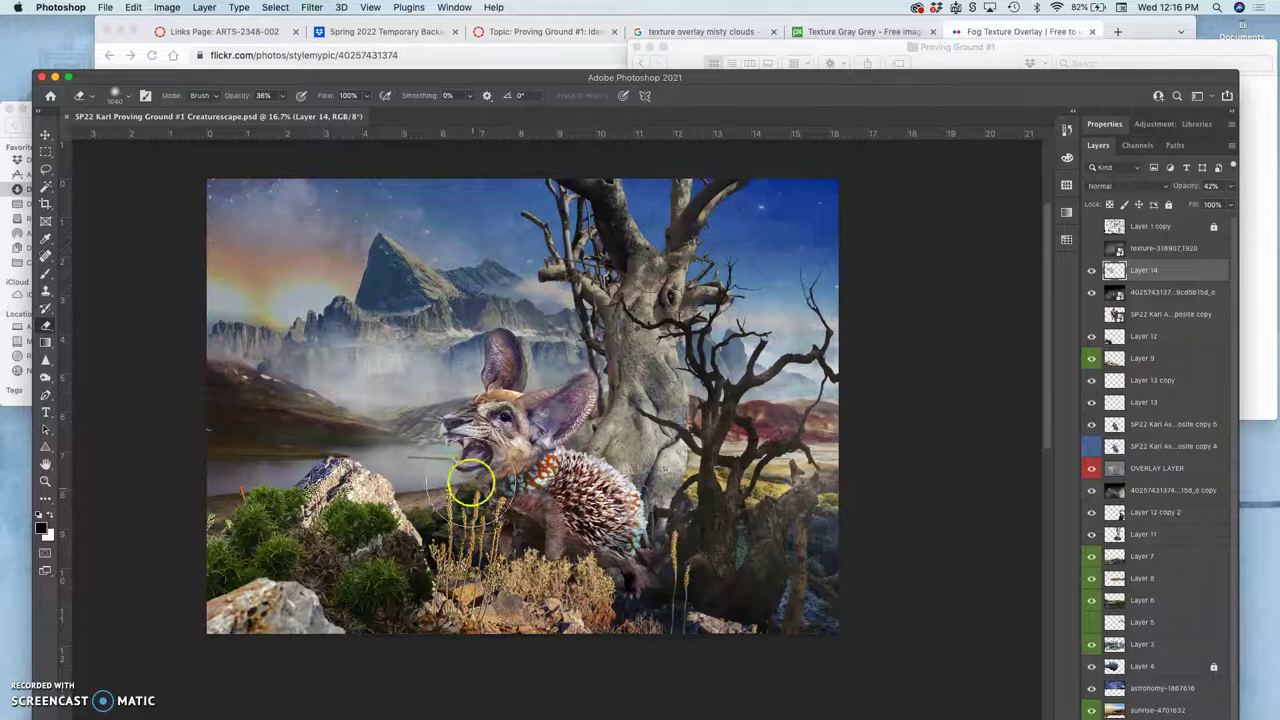
pyautogui.click(106, 8)
pyautogui.click(405, 228)
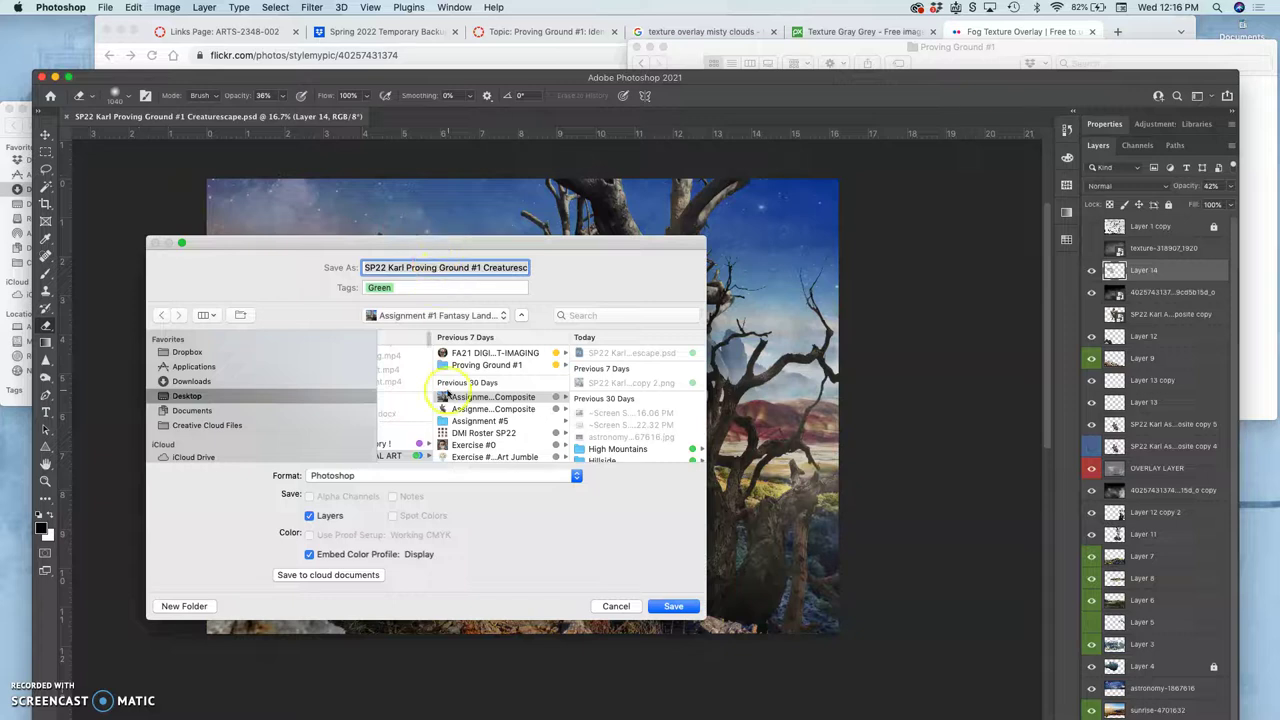
pyautogui.click(403, 477)
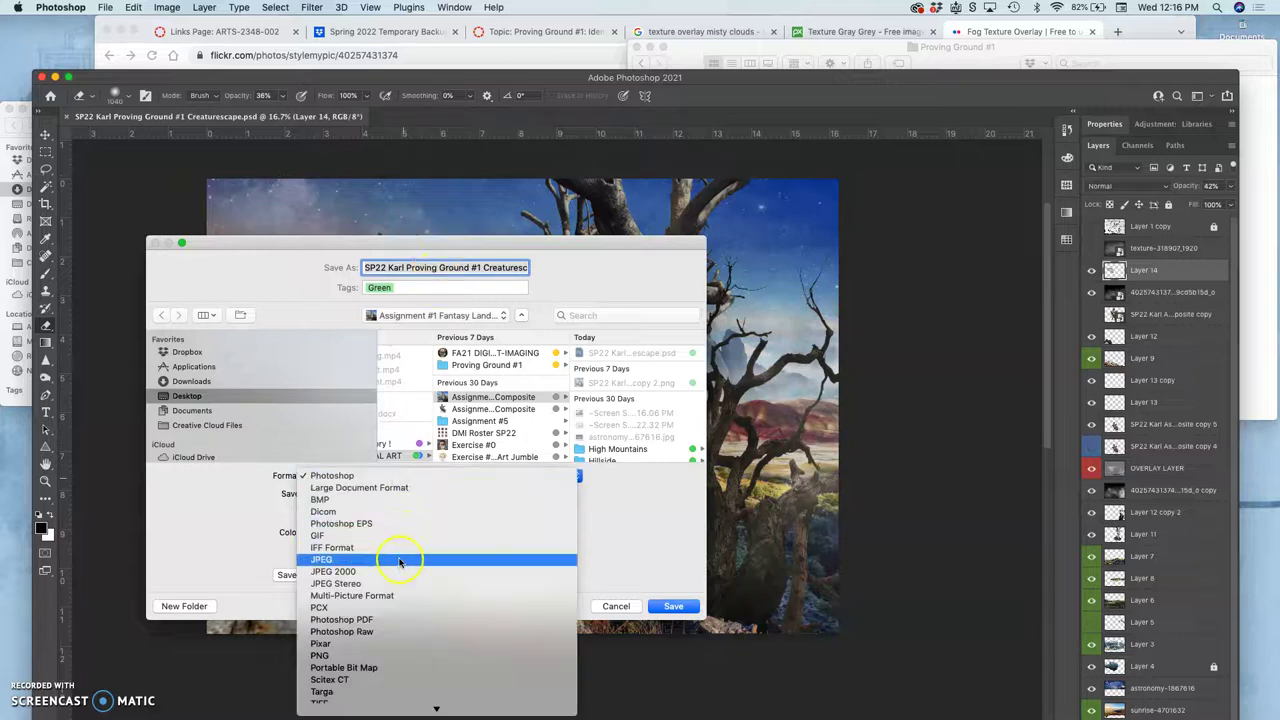
pyautogui.click(408, 560)
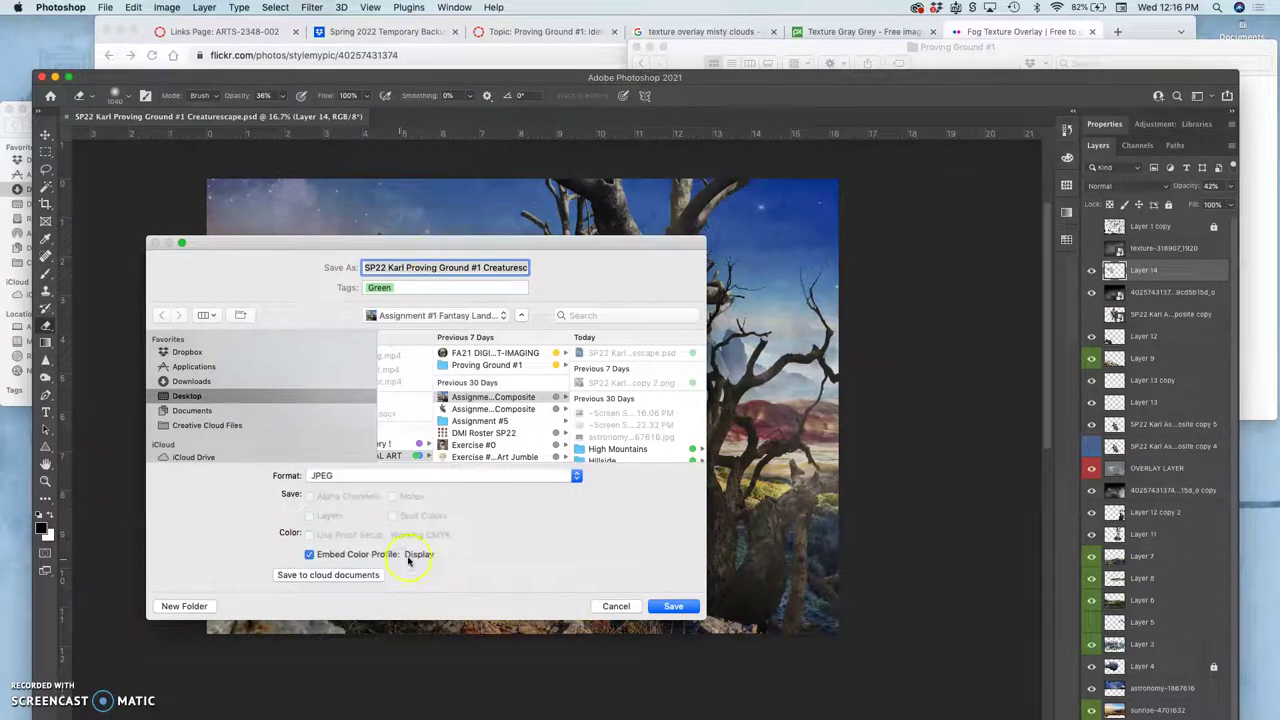
pyautogui.click(673, 607)
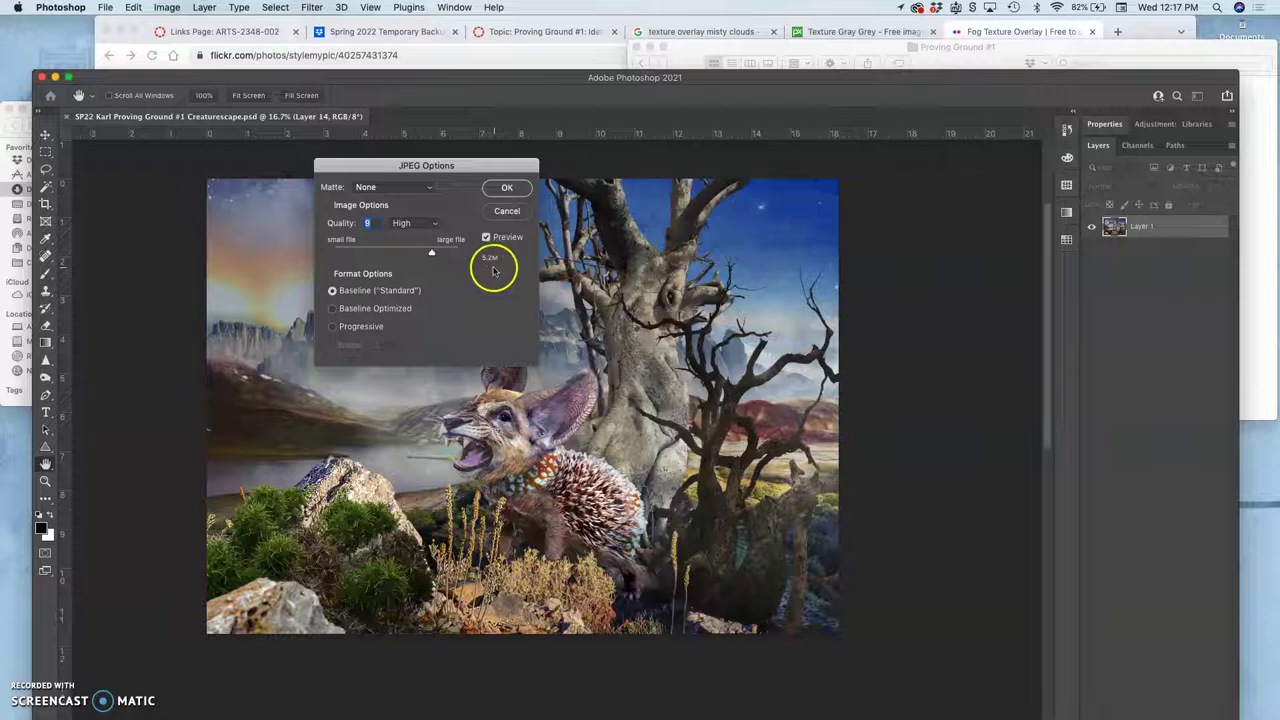
pyautogui.click(505, 190)
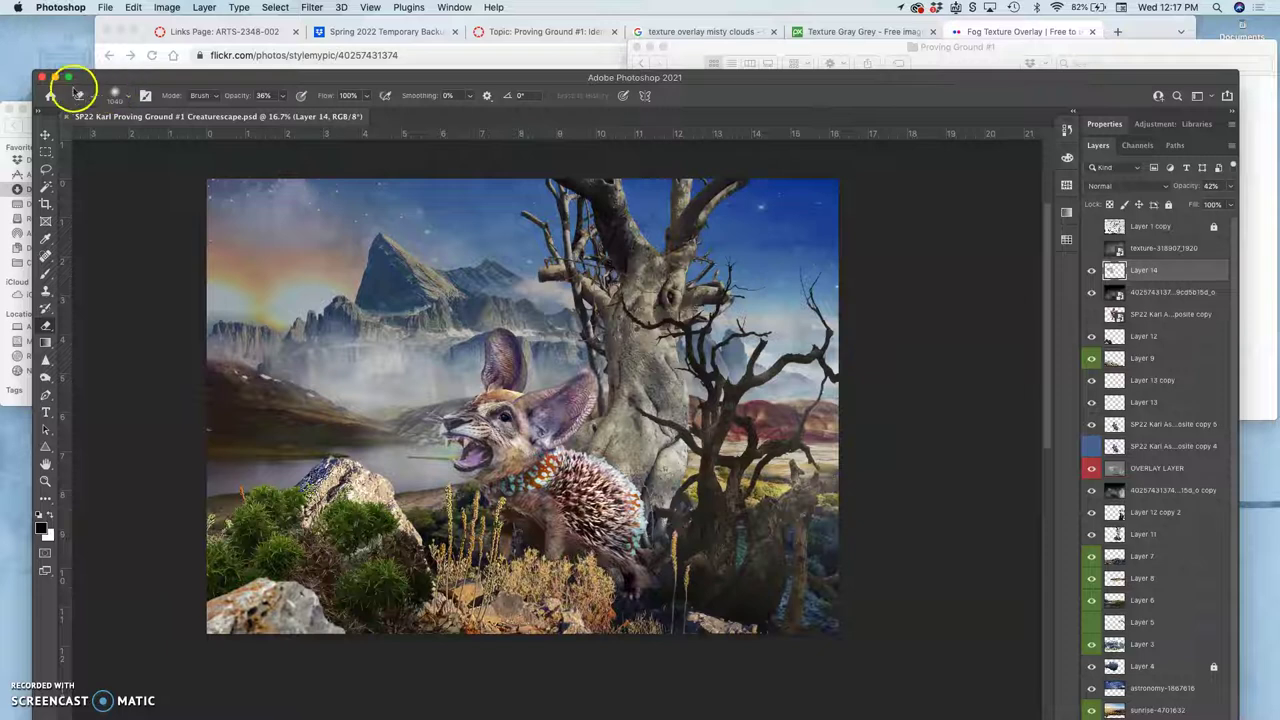
# Close the Creaturescape document and Photoshop Home window, bringing the Proving Ground #1 folder forward
pyautogui.click(67, 117)
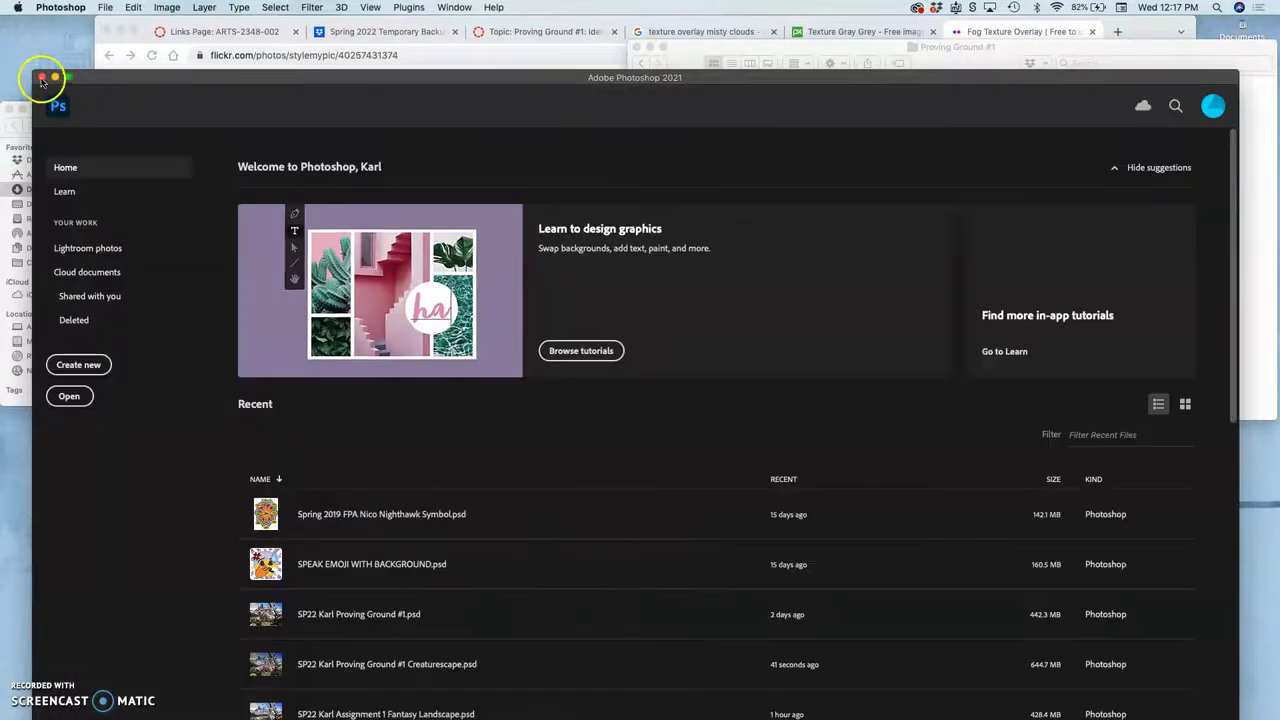
pyautogui.click(41, 78)
pyautogui.click(822, 266)
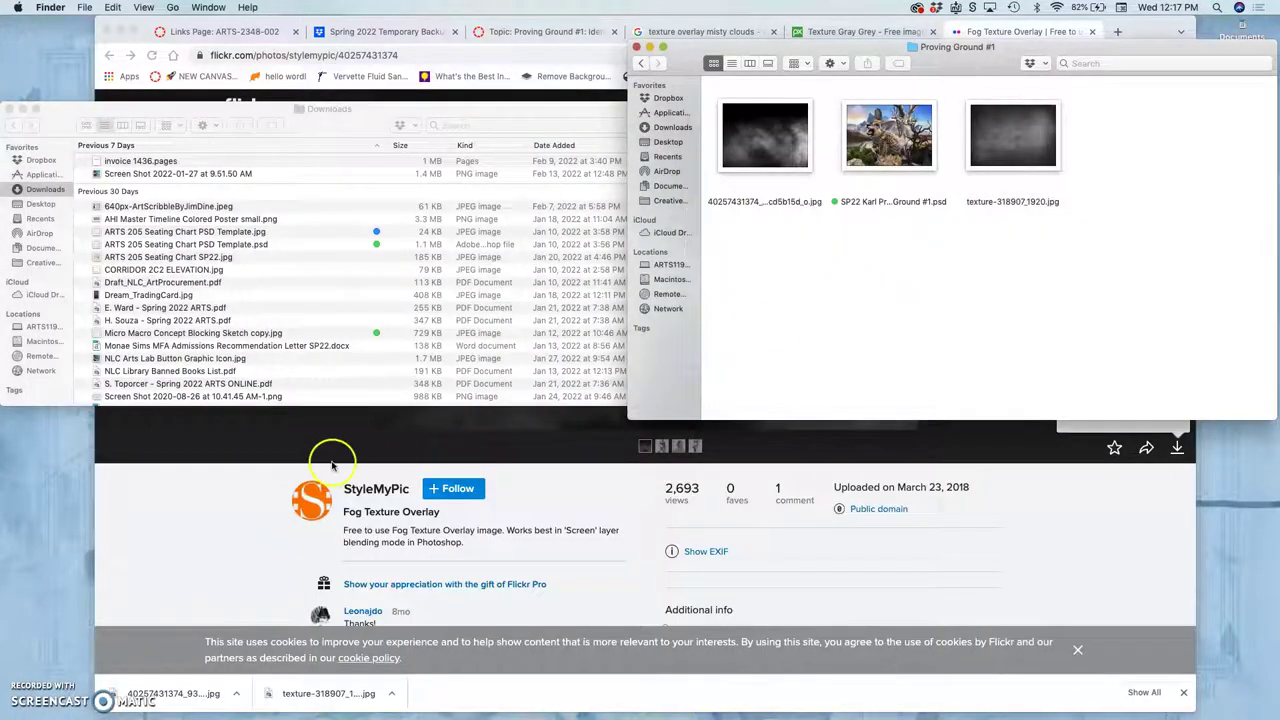
# Go back to the parent folder and open Assignment #1 Fantasy Landscape Composite
pyautogui.moveTo(8, 494)
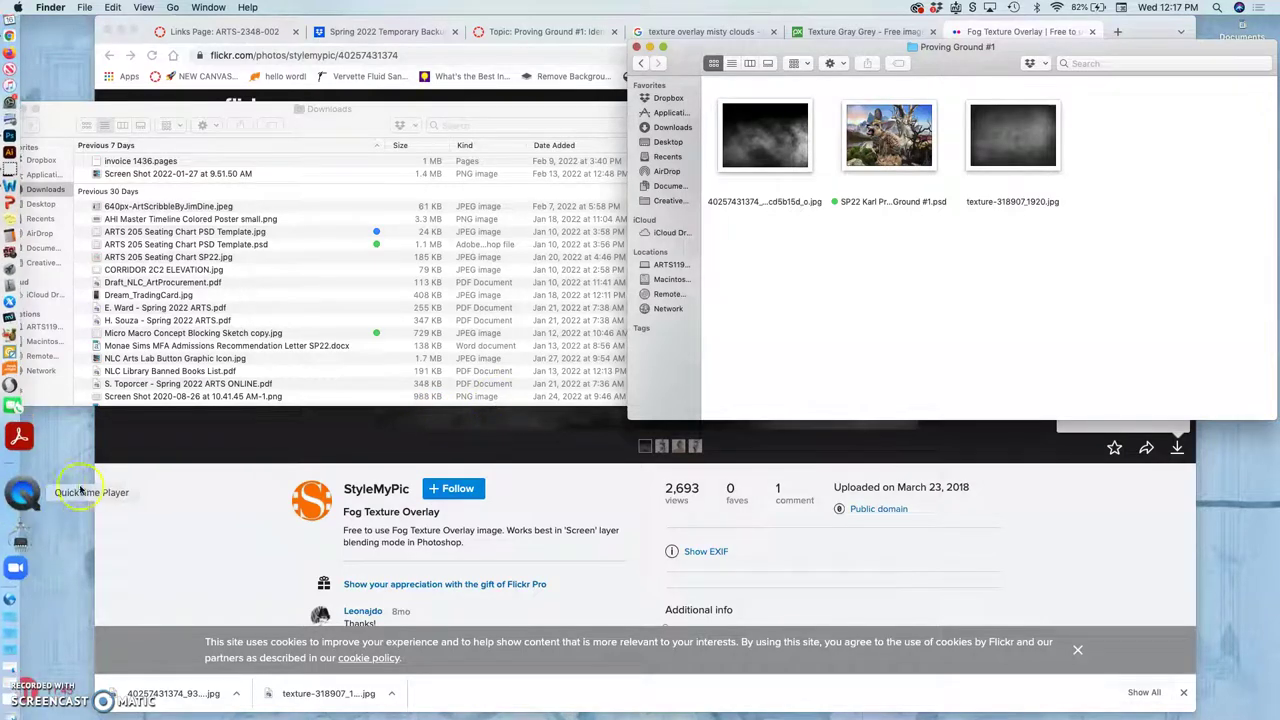
pyautogui.click(641, 64)
pyautogui.scroll(3, 893, 175)
pyautogui.scroll(-3, 880, 170)
pyautogui.scroll(3, 854, 160)
pyautogui.click(815, 155)
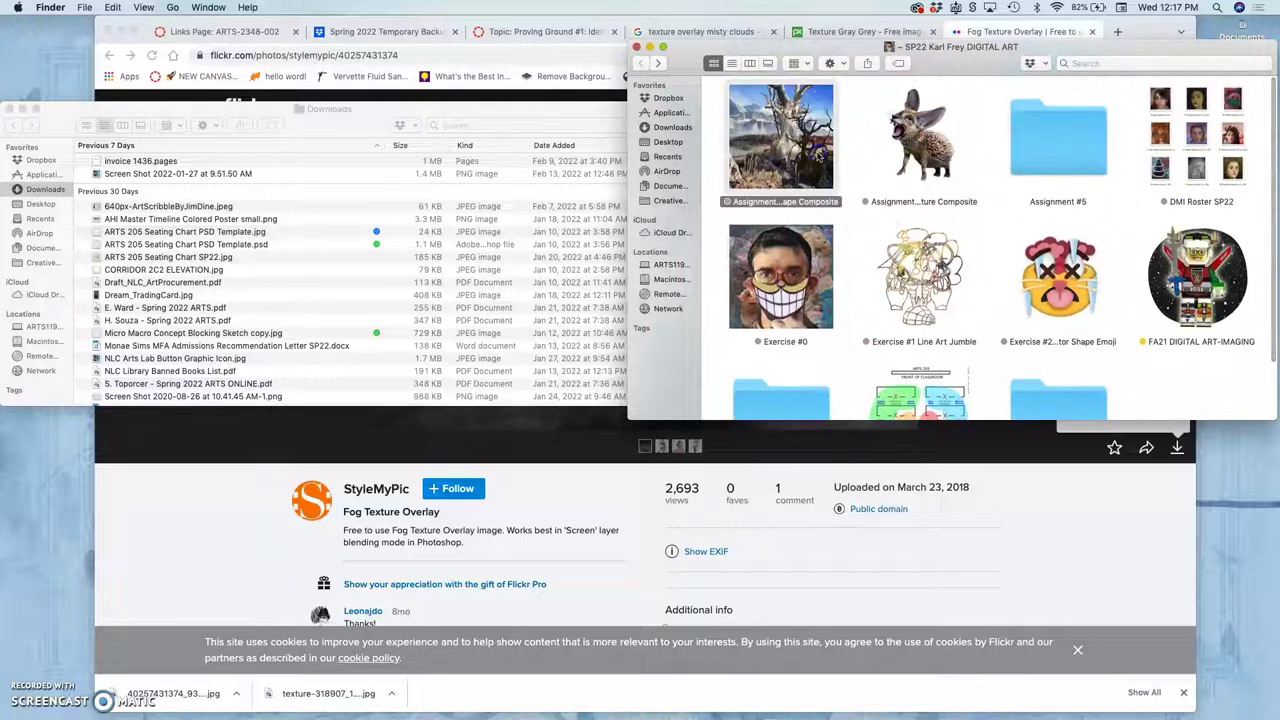
pyautogui.doubleClick(862, 168)
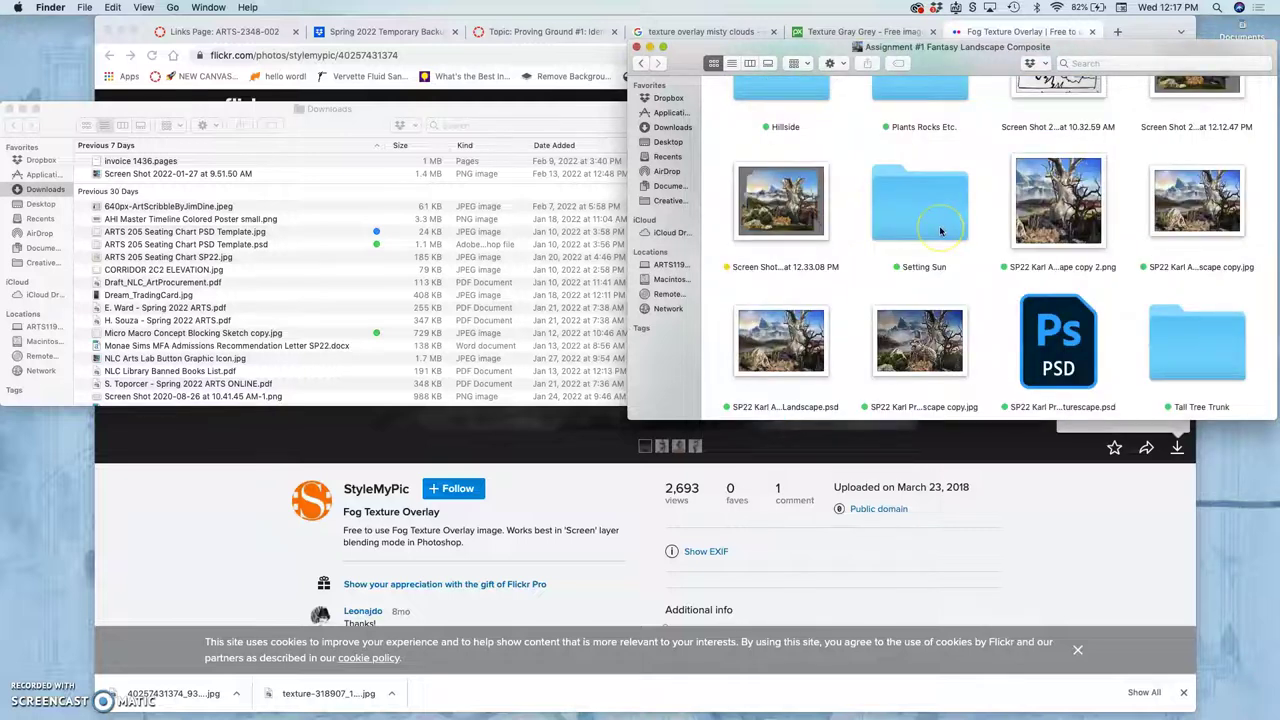
# Select the saved Creaturescape JPEG copy in the folder
pyautogui.click(935, 344)
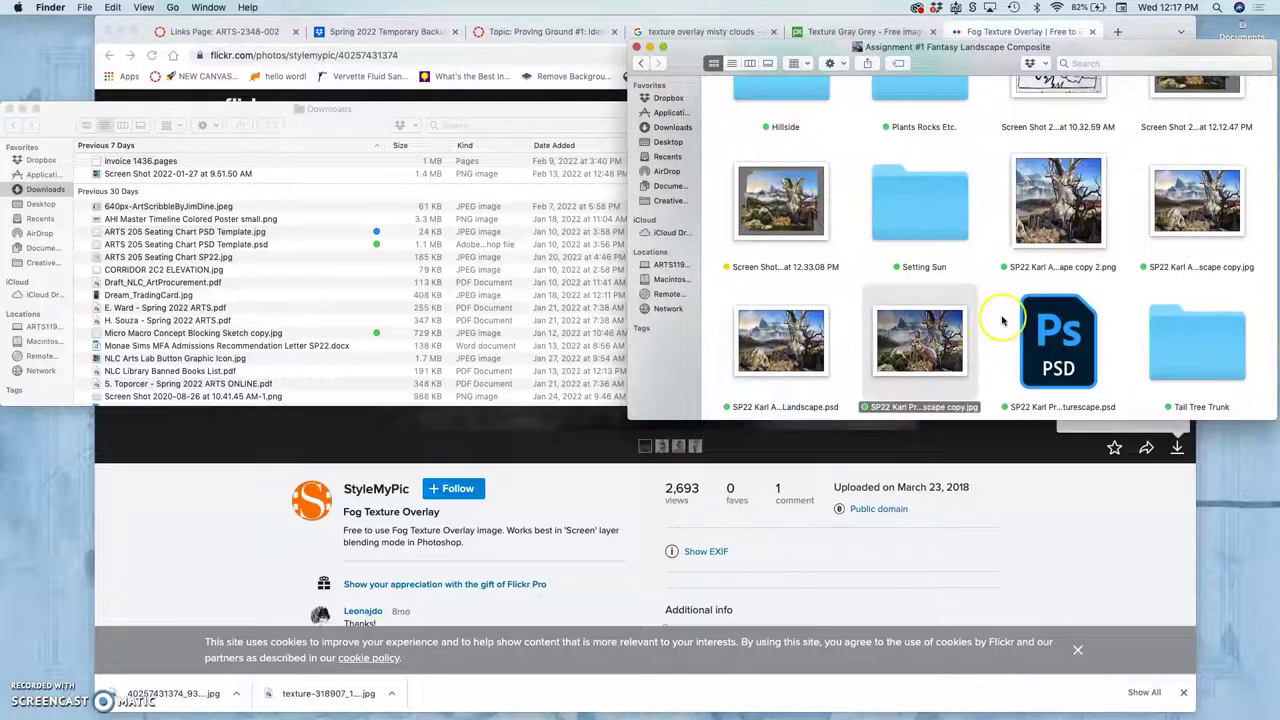
pyautogui.scroll(3, 1003, 320)
pyautogui.scroll(2, 1003, 320)
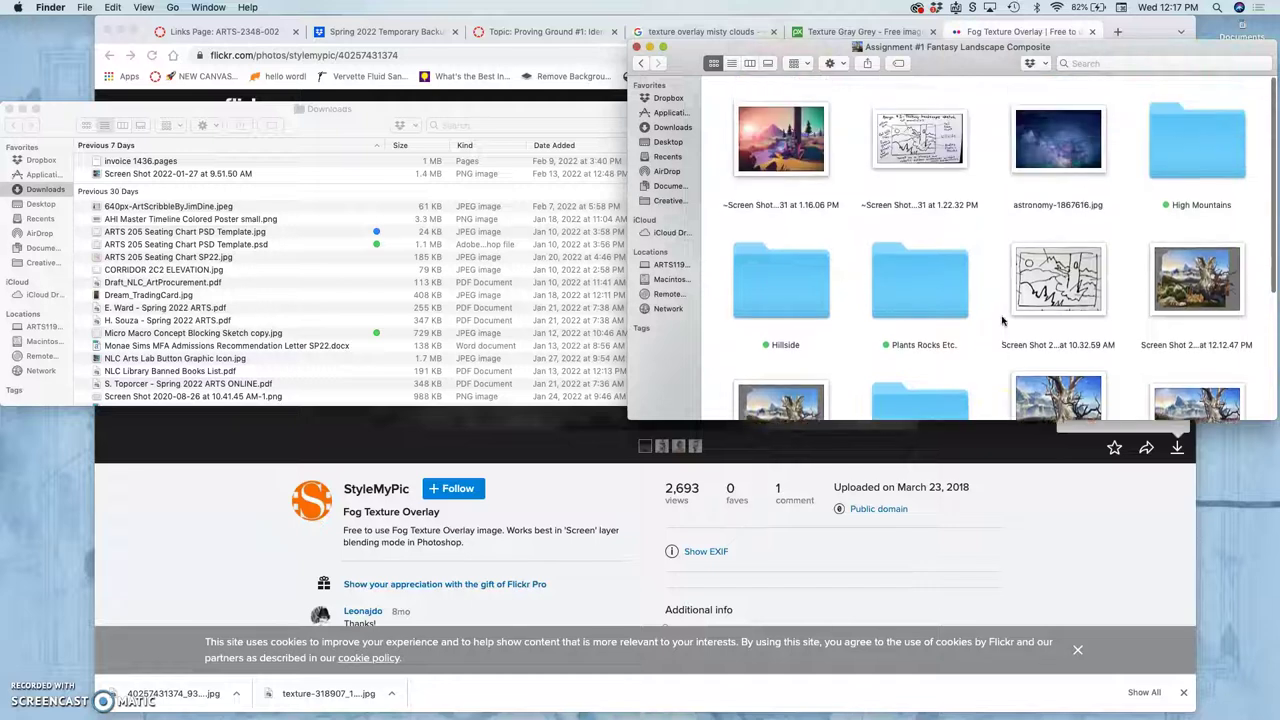
pyautogui.scroll(-5, 1003, 320)
pyautogui.scroll(-1, 1003, 320)
pyautogui.click(953, 350)
# View the JPEG copy in Preview, close it, and reopen the layered Creaturescape PSD
pyautogui.doubleClick(948, 350)
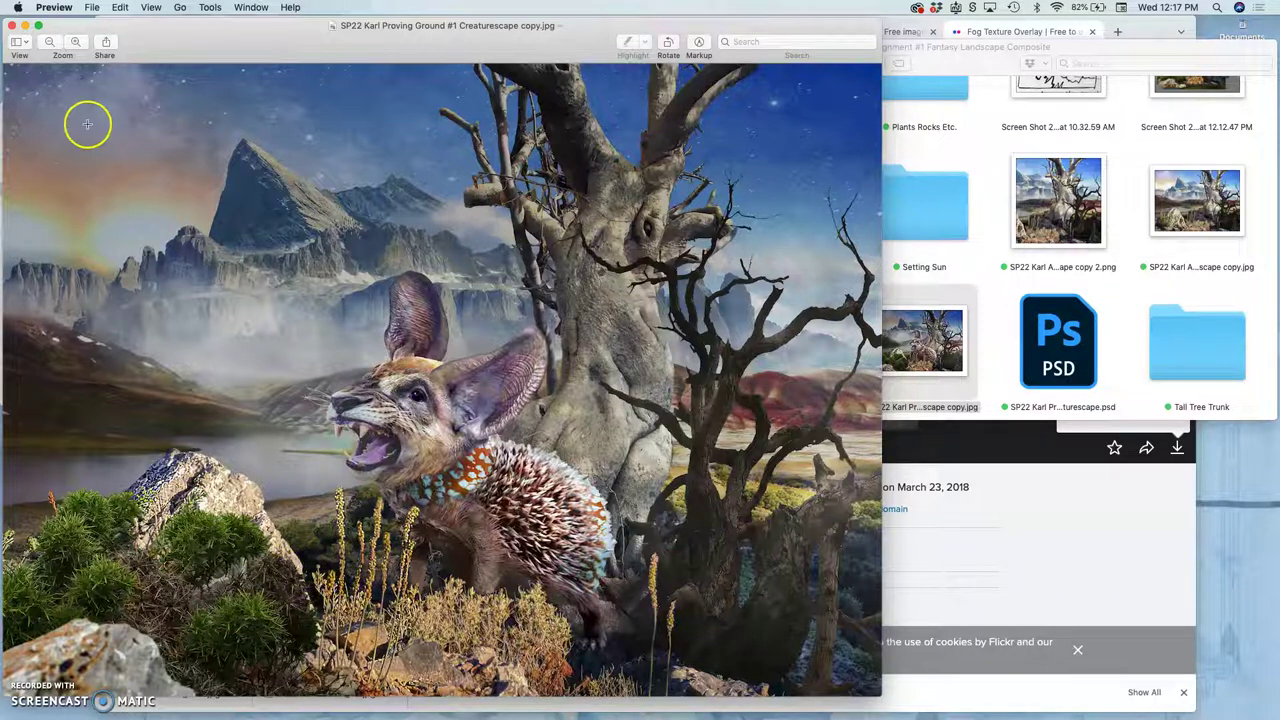
pyautogui.click(14, 25)
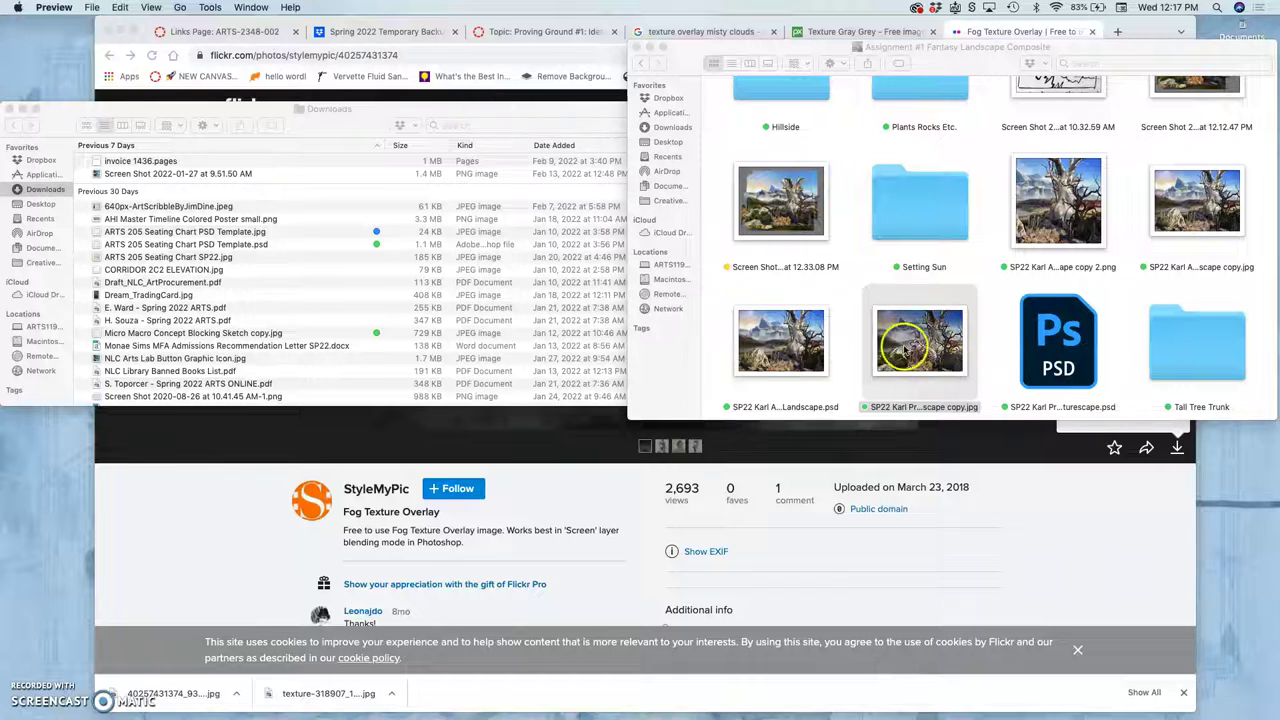
pyautogui.doubleClick(1075, 338)
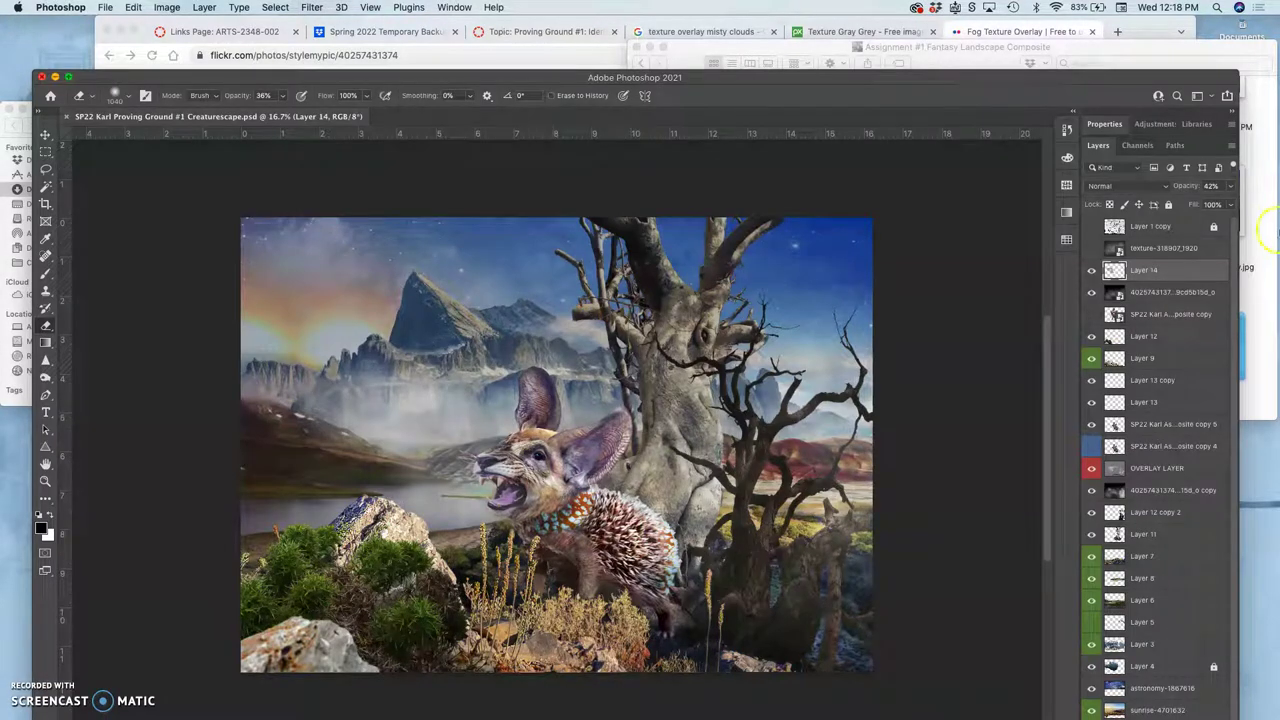
# Lasso the lower band of fog, copy it to Layer 15, and set Normal blending
pyautogui.click(1154, 298)
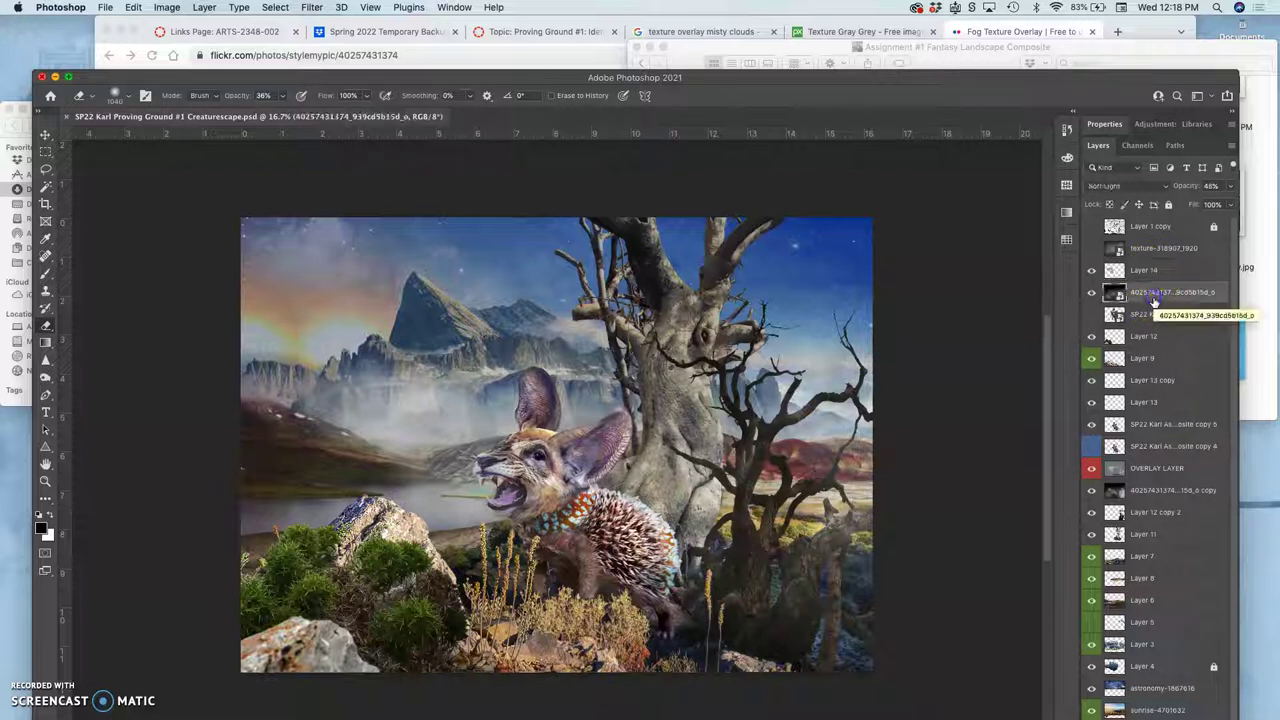
pyautogui.click(45, 169)
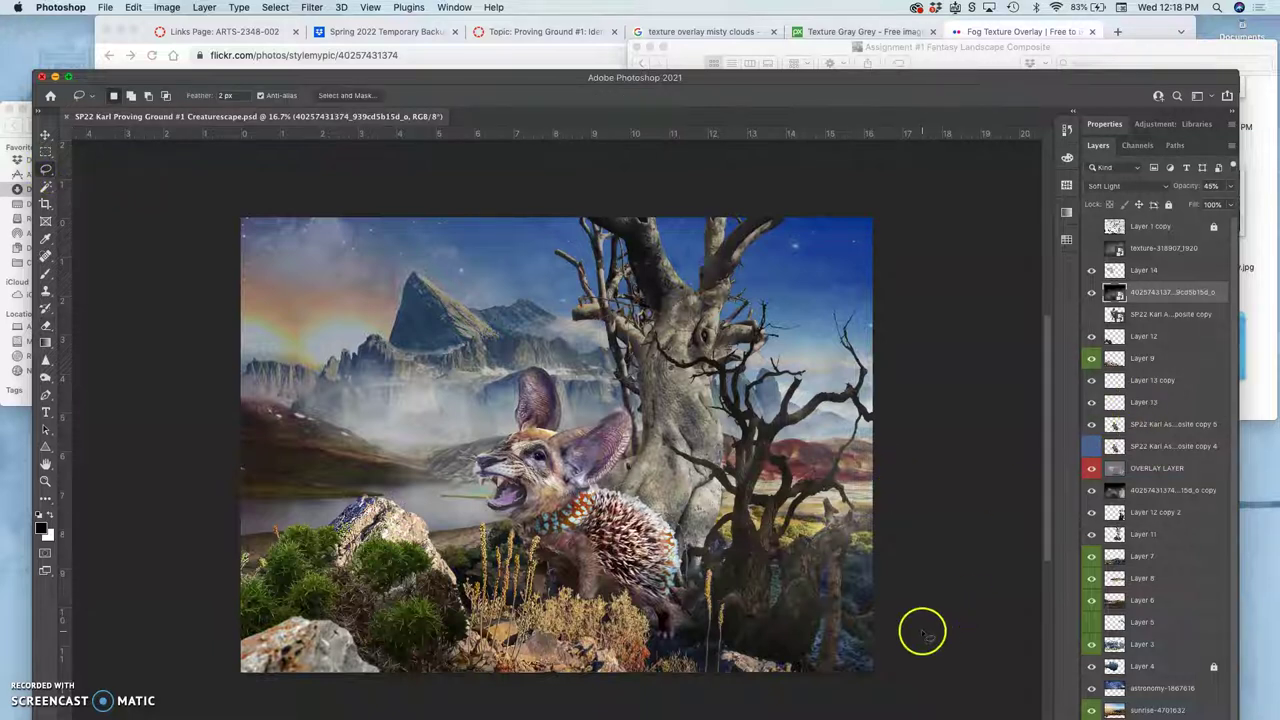
pyautogui.moveTo(897, 612)
pyautogui.mouseDown()
pyautogui.moveTo(794, 617)
pyautogui.moveTo(758, 589)
pyautogui.moveTo(528, 536)
pyautogui.moveTo(424, 470)
pyautogui.moveTo(368, 473)
pyautogui.mouseUp()
pyautogui.moveTo(330, 716); pyautogui.dragTo(648, 710)
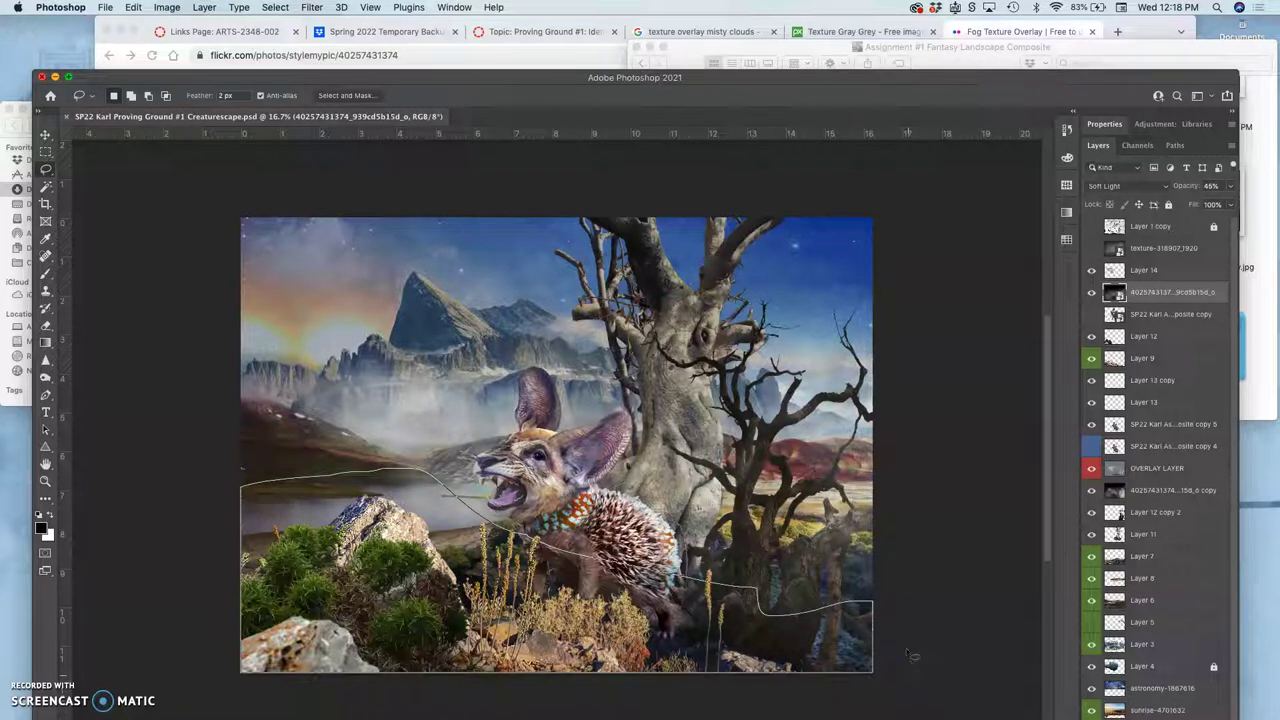
pyautogui.hotkey('ctrl', 'j')
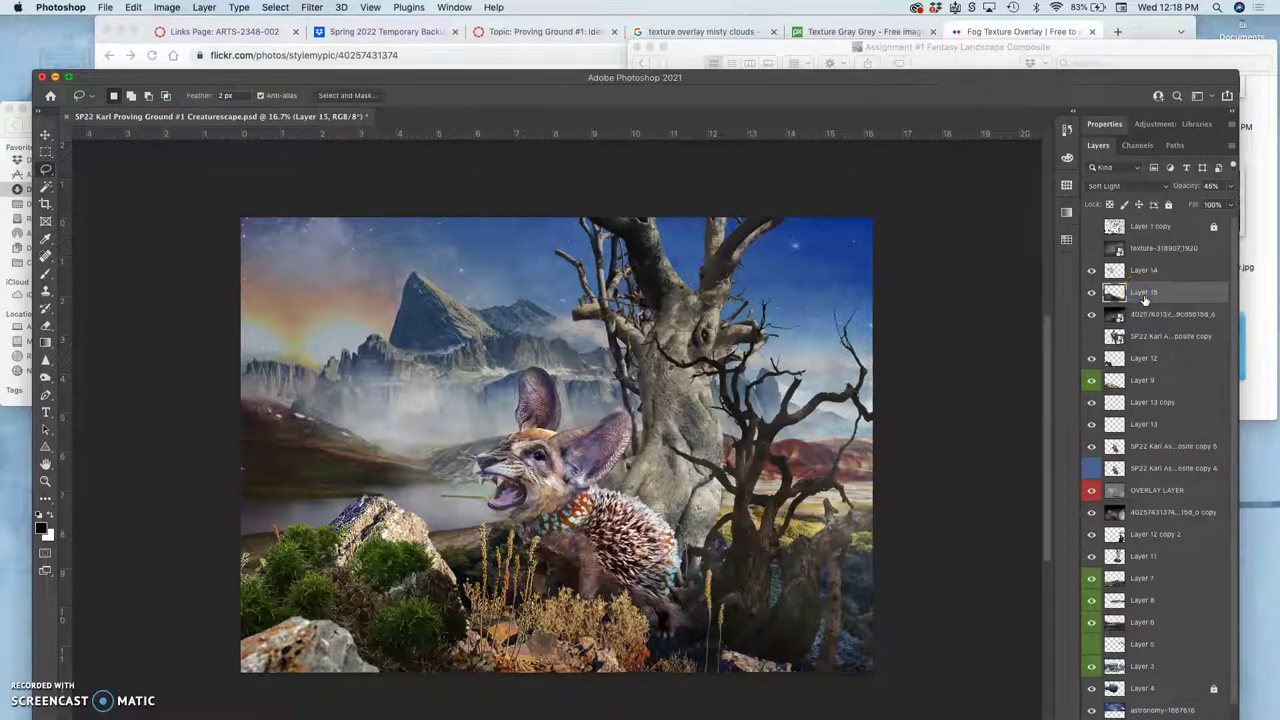
pyautogui.click(1143, 189)
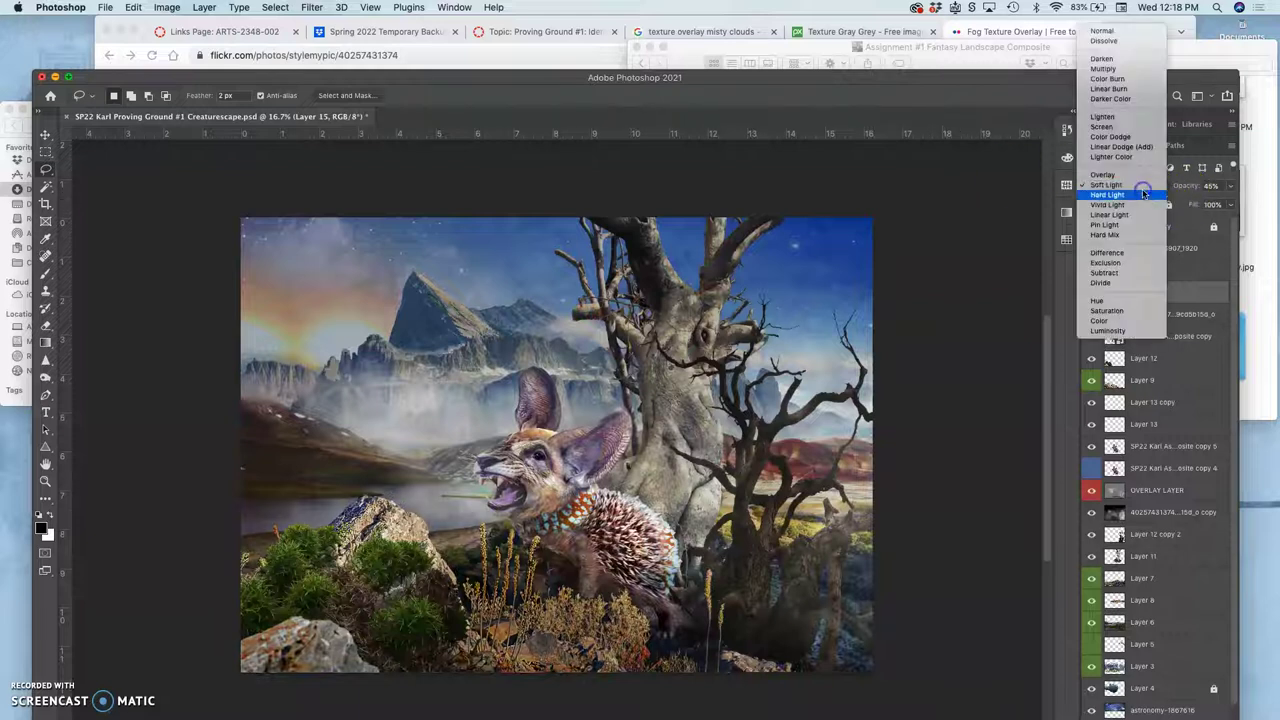
pyautogui.click(1104, 31)
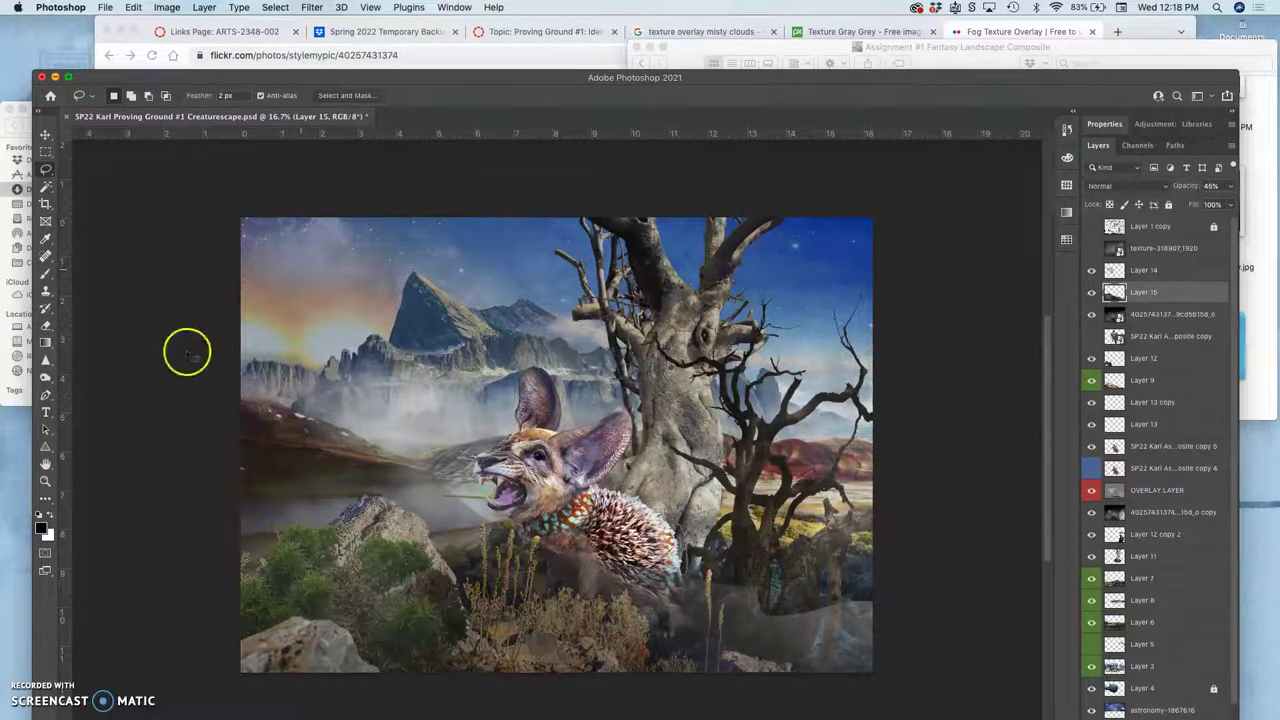
# With a 36% eraser, clear Layer 15 fog from rocks, bushes, tree and the creature's lower body
pyautogui.click(45, 324)
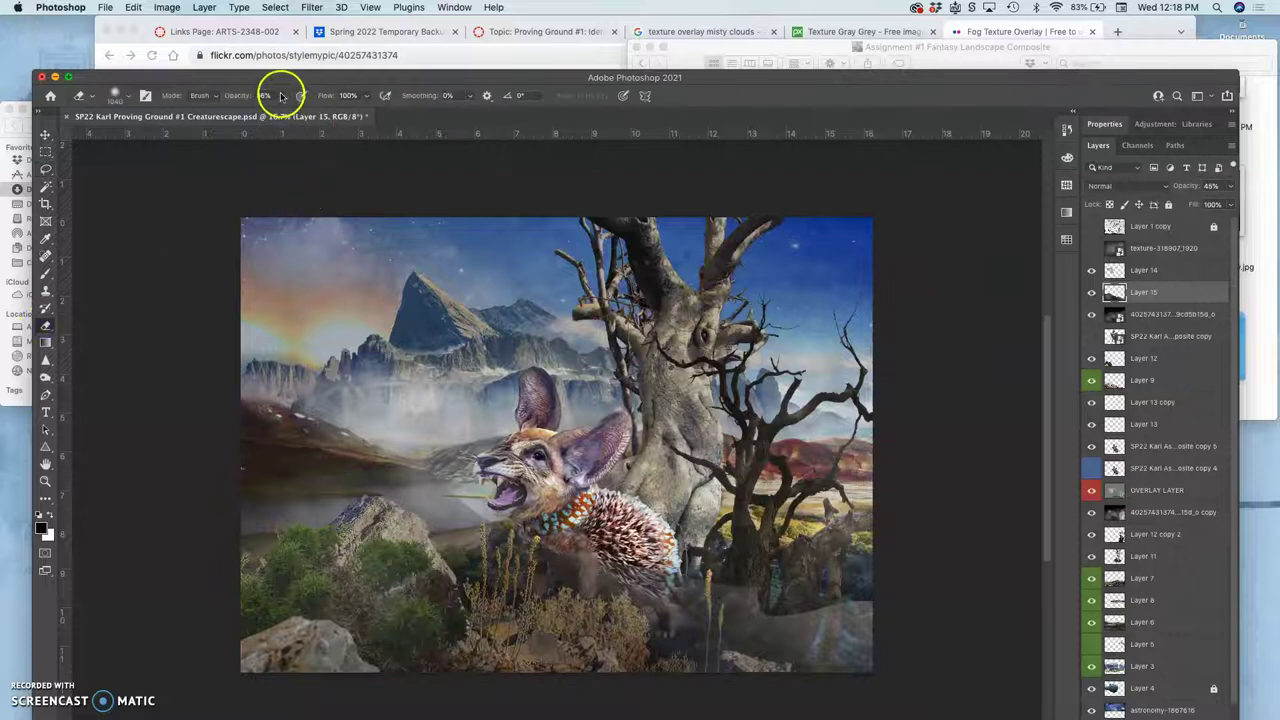
pyautogui.moveTo(281, 96); pyautogui.dragTo(286, 108)
pyautogui.moveTo(420, 445)
pyautogui.mouseDown()
pyautogui.moveTo(523, 491)
pyautogui.moveTo(430, 457)
pyautogui.mouseUp()
pyautogui.moveTo(296, 486)
pyautogui.mouseDown()
pyautogui.moveTo(241, 518)
pyautogui.moveTo(304, 485)
pyautogui.moveTo(516, 492)
pyautogui.moveTo(577, 546)
pyautogui.moveTo(664, 568)
pyautogui.moveTo(691, 554)
pyautogui.moveTo(704, 572)
pyautogui.moveTo(756, 579)
pyautogui.moveTo(853, 568)
pyautogui.moveTo(766, 576)
pyautogui.moveTo(730, 540)
pyautogui.mouseUp()
pyautogui.click(788, 510)
pyautogui.moveTo(788, 510)
pyautogui.mouseDown()
pyautogui.moveTo(890, 467)
pyautogui.moveTo(898, 456)
pyautogui.moveTo(876, 424)
pyautogui.moveTo(773, 418)
pyautogui.moveTo(724, 450)
pyautogui.mouseUp()
pyautogui.press('super+equal')
pyautogui.scroll(-5, 568, 462)
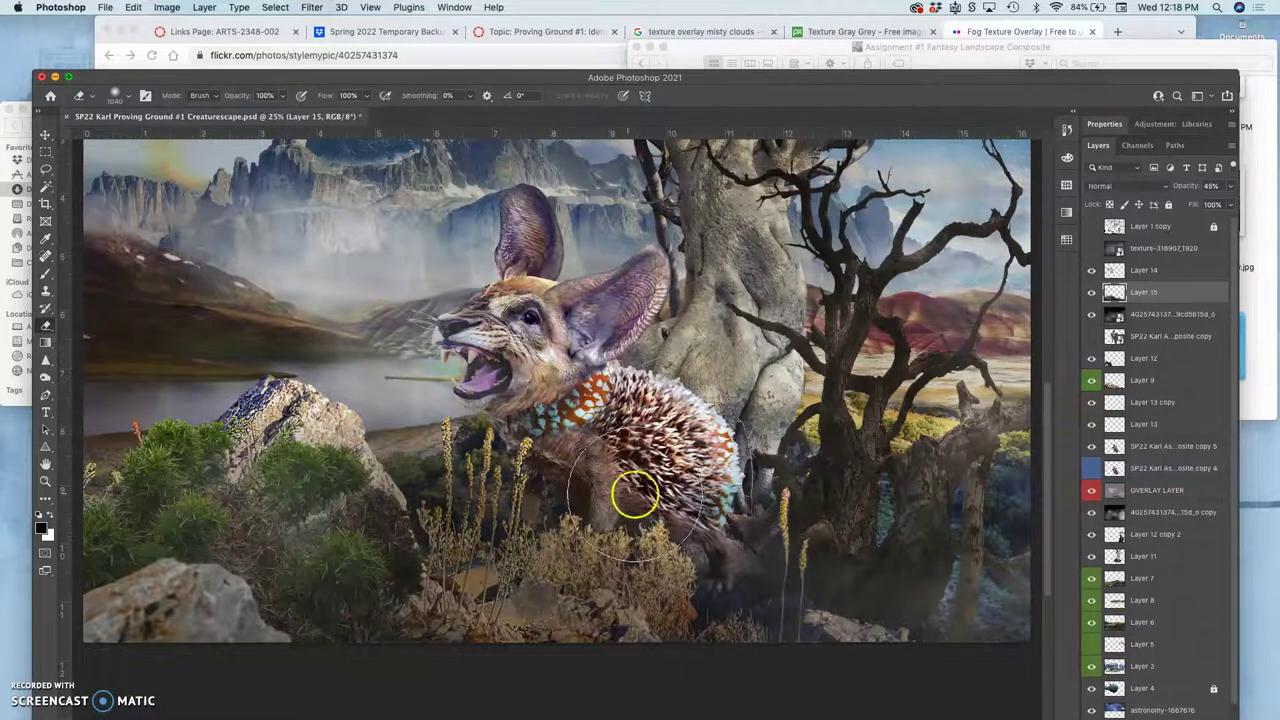
pyautogui.moveTo(634, 503)
pyautogui.mouseDown()
pyautogui.moveTo(546, 551)
pyautogui.moveTo(437, 400)
pyautogui.moveTo(474, 455)
pyautogui.mouseUp()
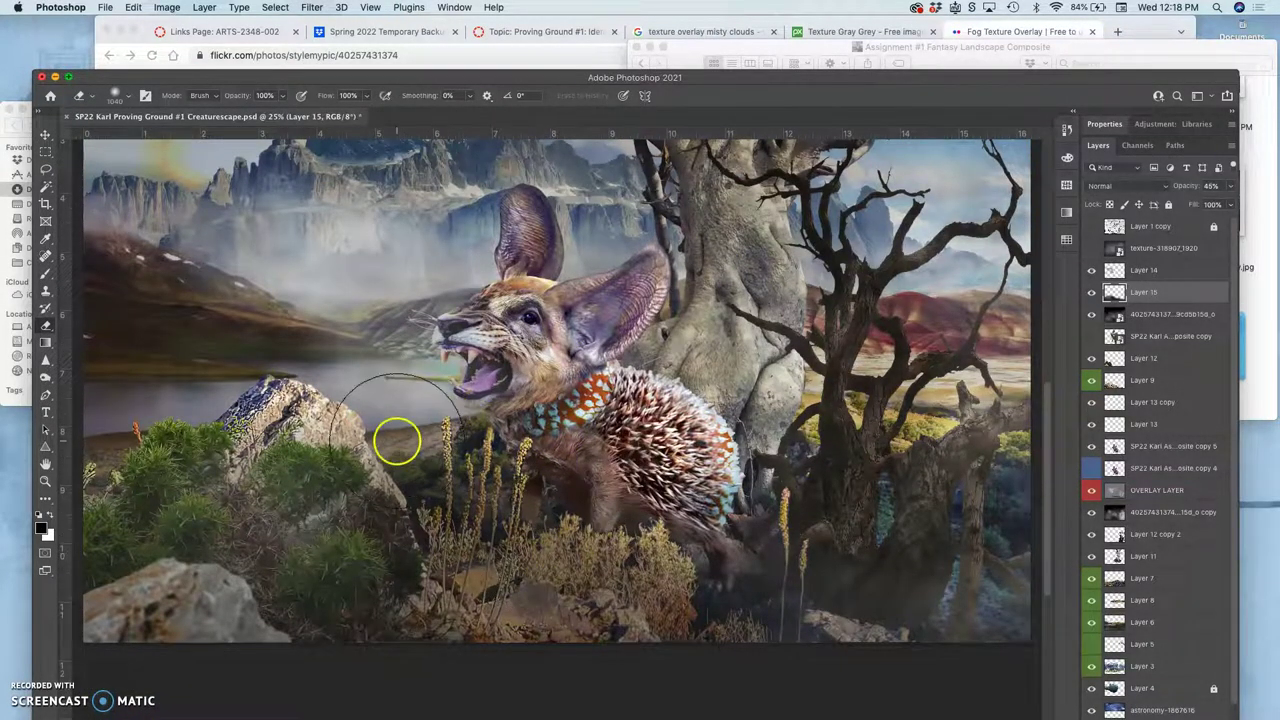
# Warp the foreground fog layer upward around the rock
pyautogui.press('super+t')
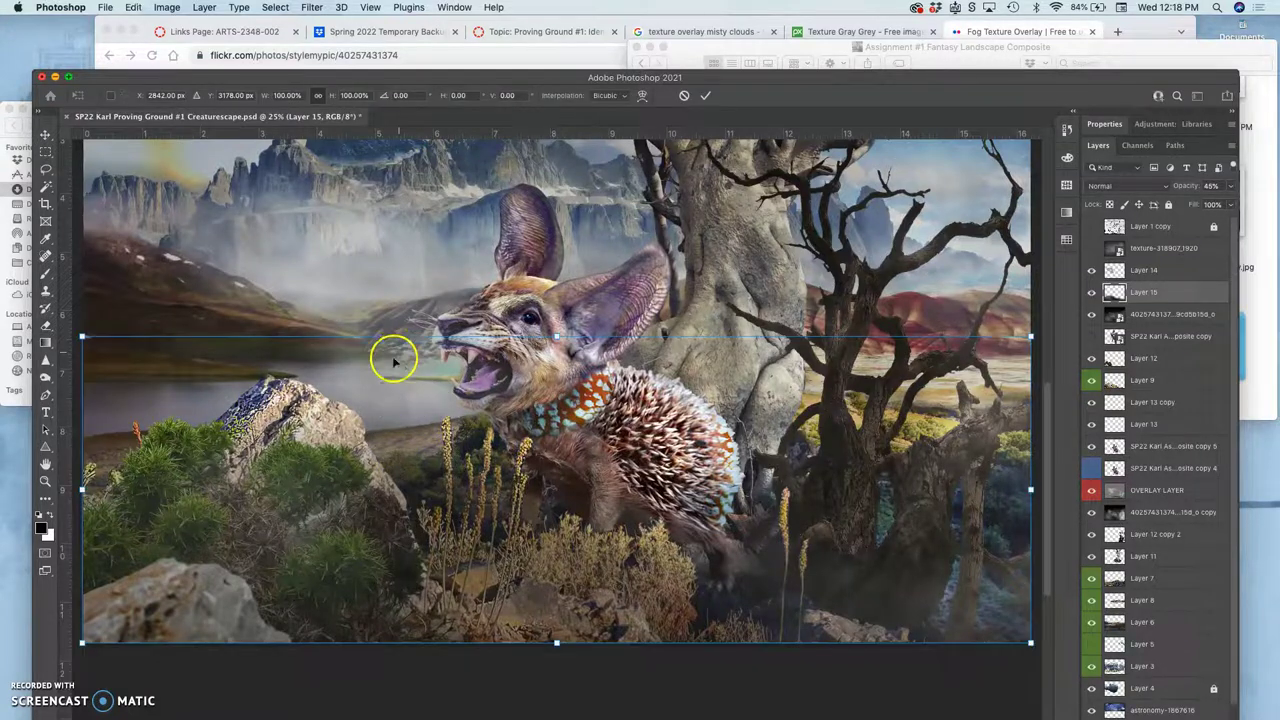
pyautogui.rightClick(350, 403)
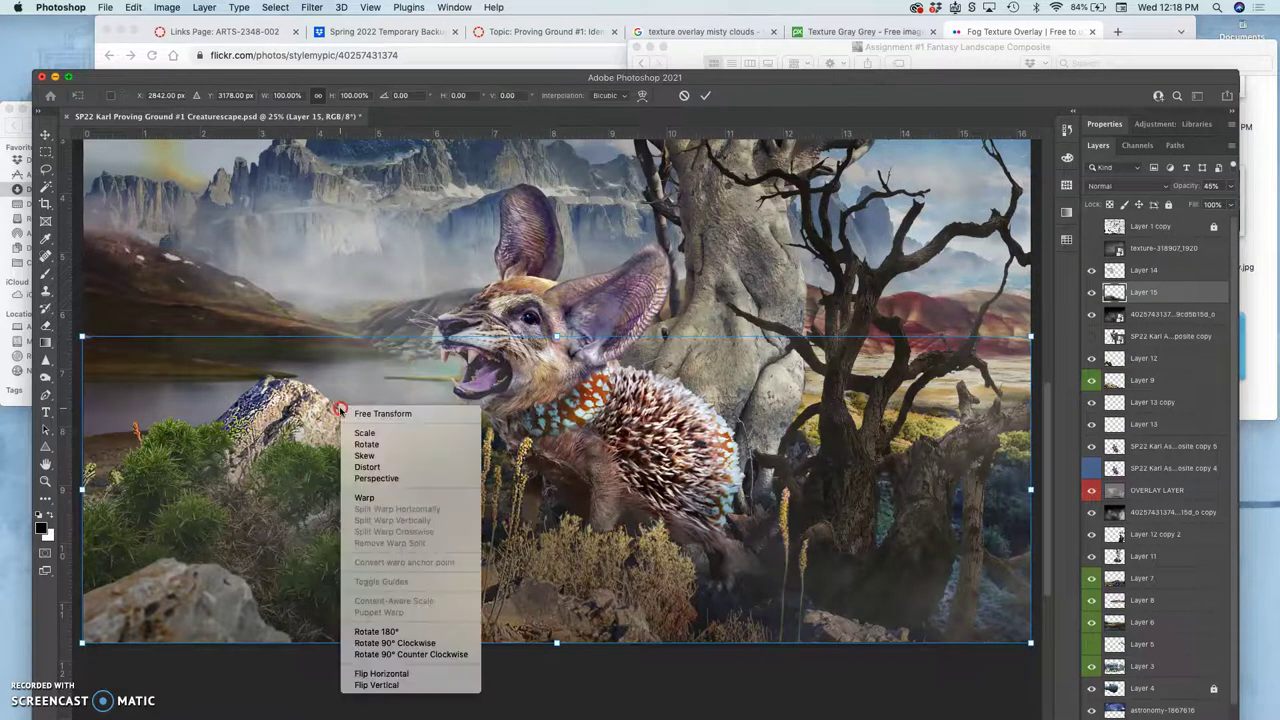
pyautogui.click(366, 499)
pyautogui.moveTo(295, 435); pyautogui.dragTo(292, 403)
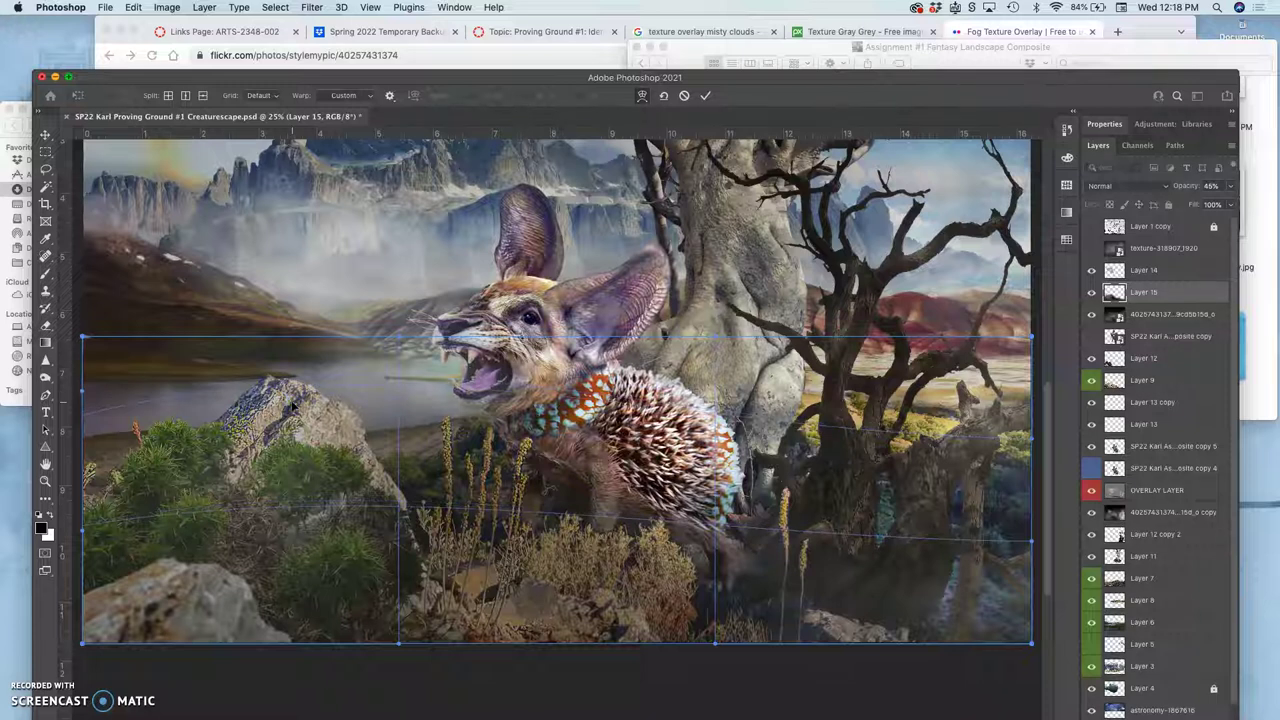
pyautogui.click(404, 402)
pyautogui.press('Return')
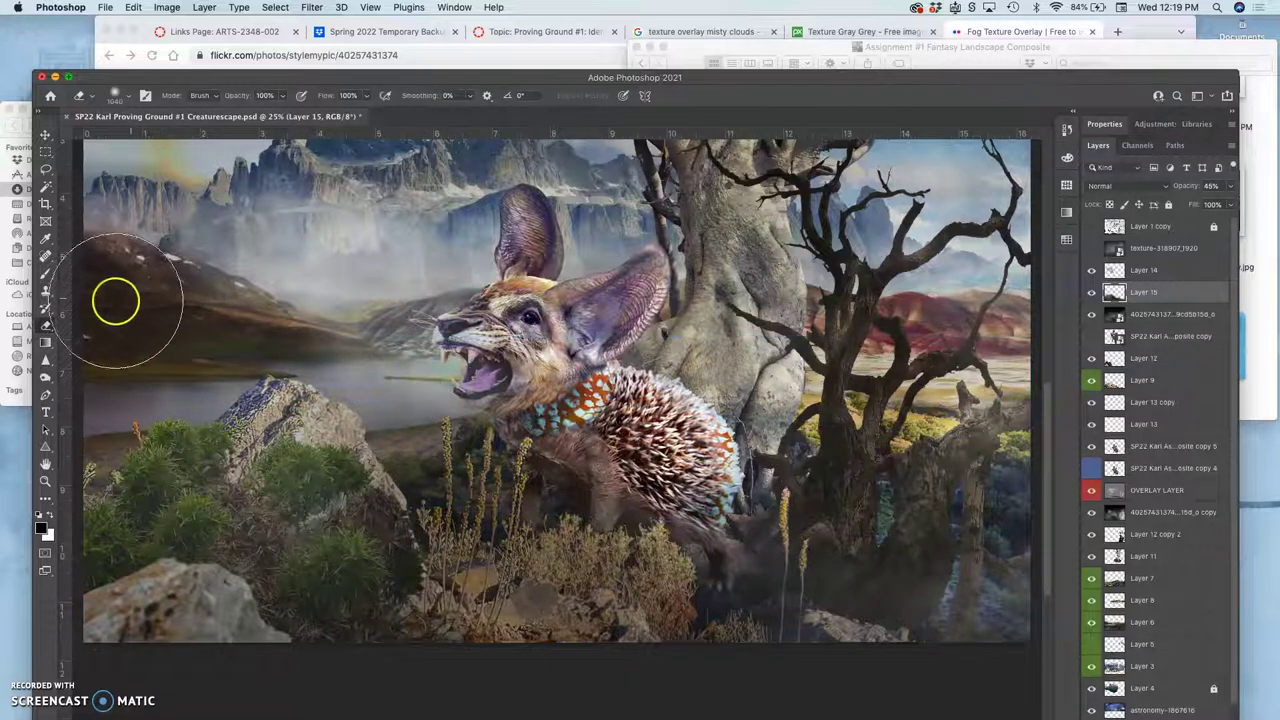
# At 34% eraser opacity, clear fog from the lake, bushes, grass and tree base
pyautogui.click(283, 96)
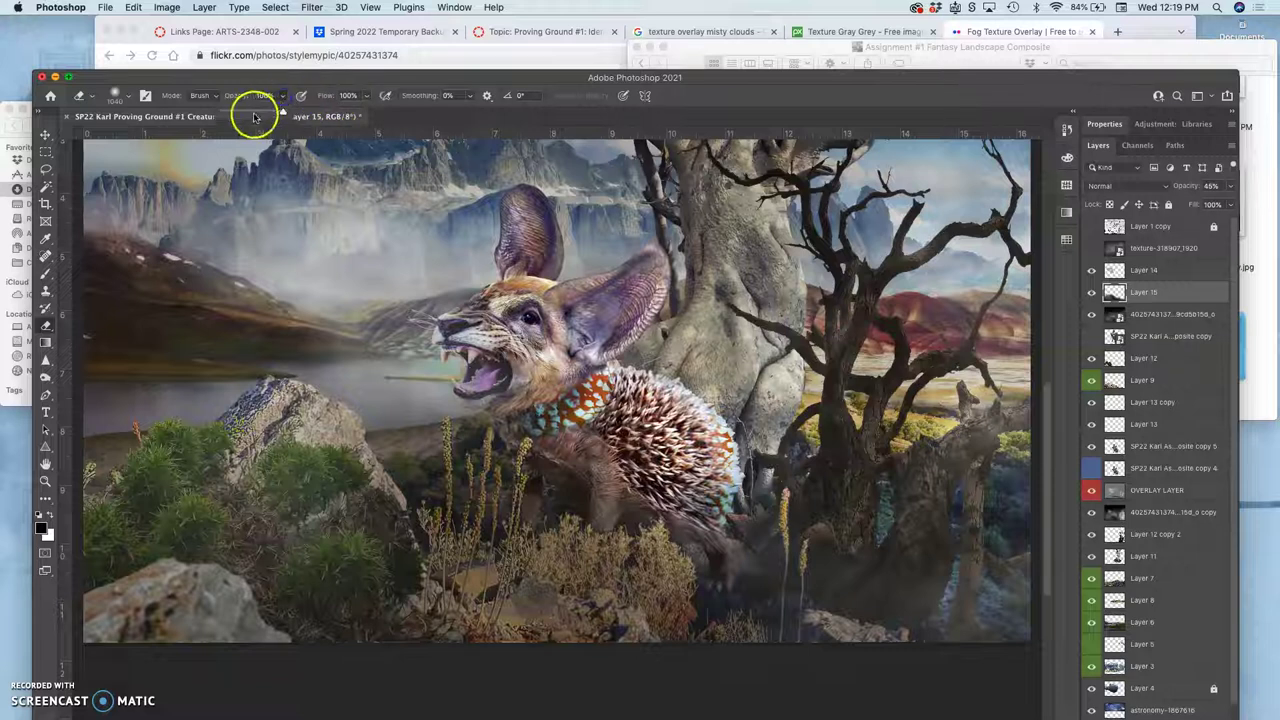
pyautogui.click(428, 363)
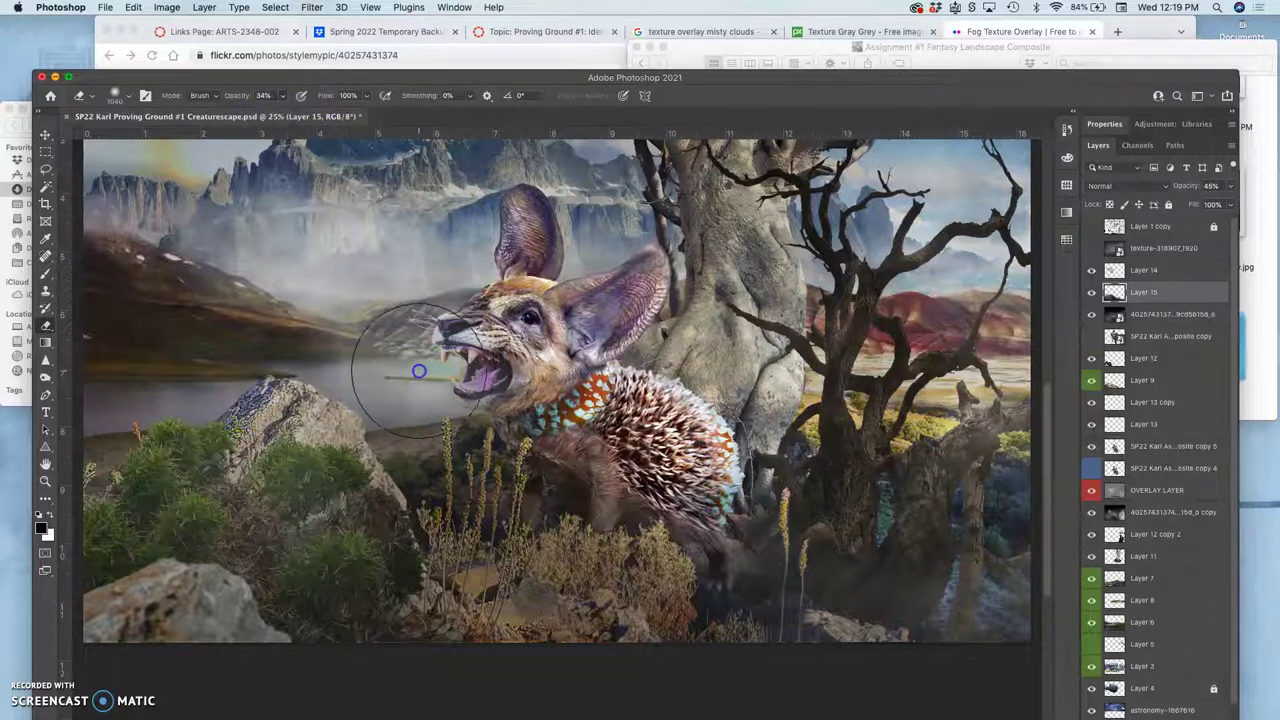
pyautogui.moveTo(390, 362)
pyautogui.mouseDown()
pyautogui.moveTo(360, 345)
pyautogui.moveTo(250, 357)
pyautogui.moveTo(207, 375)
pyautogui.moveTo(180, 440)
pyautogui.moveTo(254, 498)
pyautogui.moveTo(349, 543)
pyautogui.mouseUp()
pyautogui.click(487, 550)
pyautogui.moveTo(487, 550); pyautogui.dragTo(486, 543)
pyautogui.moveTo(600, 560)
pyautogui.mouseDown()
pyautogui.moveTo(629, 563)
pyautogui.moveTo(631, 531)
pyautogui.moveTo(527, 525)
pyautogui.mouseUp()
pyautogui.moveTo(690, 535)
pyautogui.mouseDown()
pyautogui.moveTo(686, 557)
pyautogui.moveTo(727, 557)
pyautogui.moveTo(871, 529)
pyautogui.moveTo(752, 541)
pyautogui.moveTo(694, 563)
pyautogui.moveTo(606, 634)
pyautogui.moveTo(668, 541)
pyautogui.mouseUp()
pyautogui.hscroll(3, 737, 550)
pyautogui.press('super+0')
pyautogui.press('super+minus')
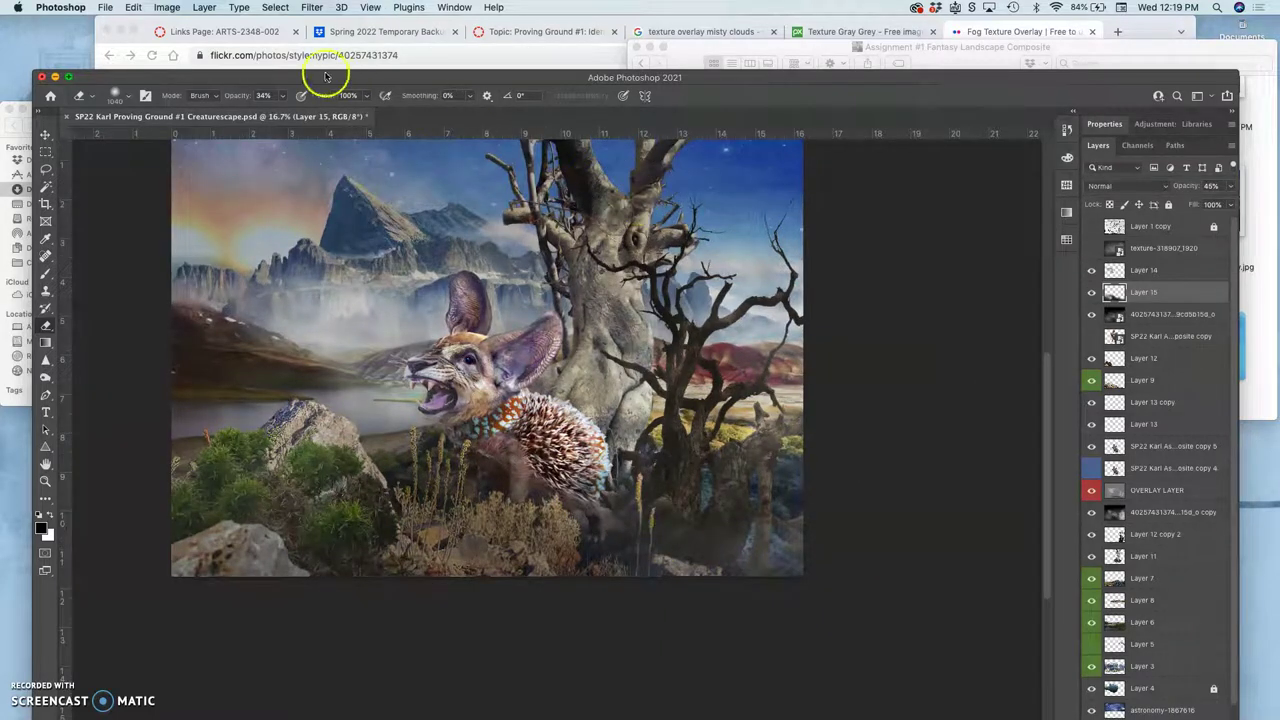
# Apply Levels with midtone 1.03 to the foreground fog and drop its opacity to 33%
pyautogui.click(167, 9)
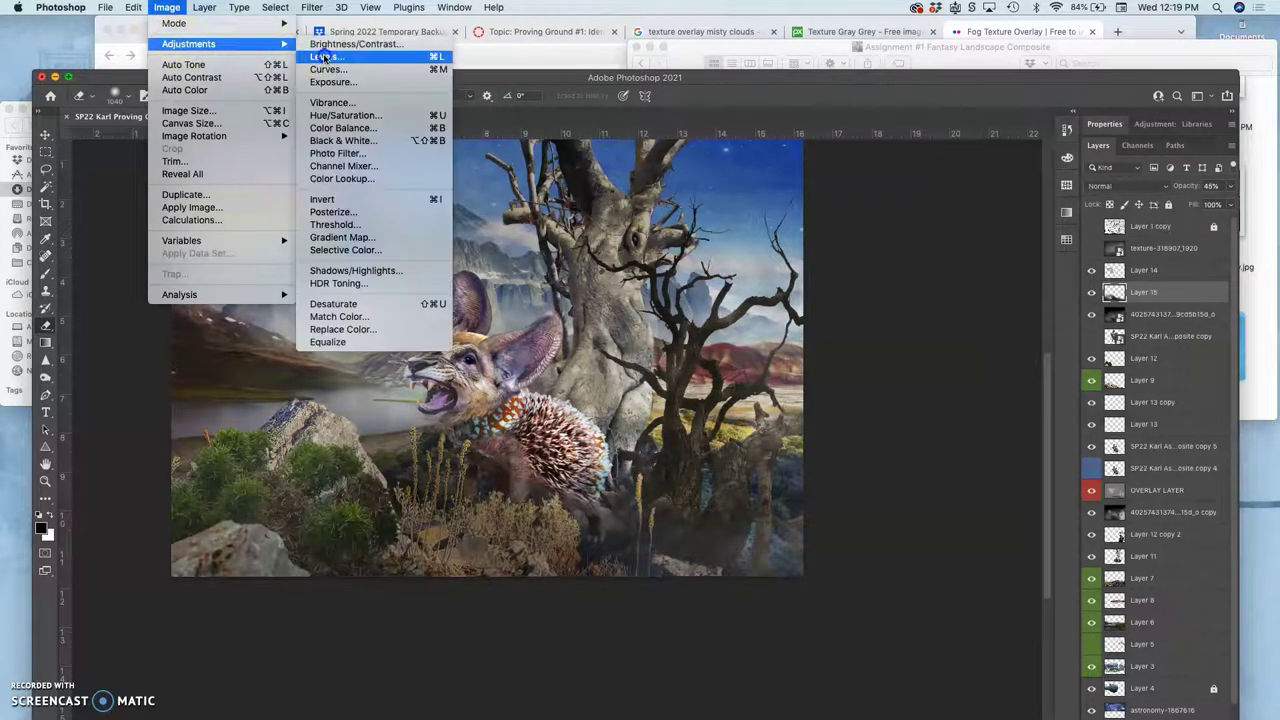
pyautogui.click(680, 200)
pyautogui.press('super+l')
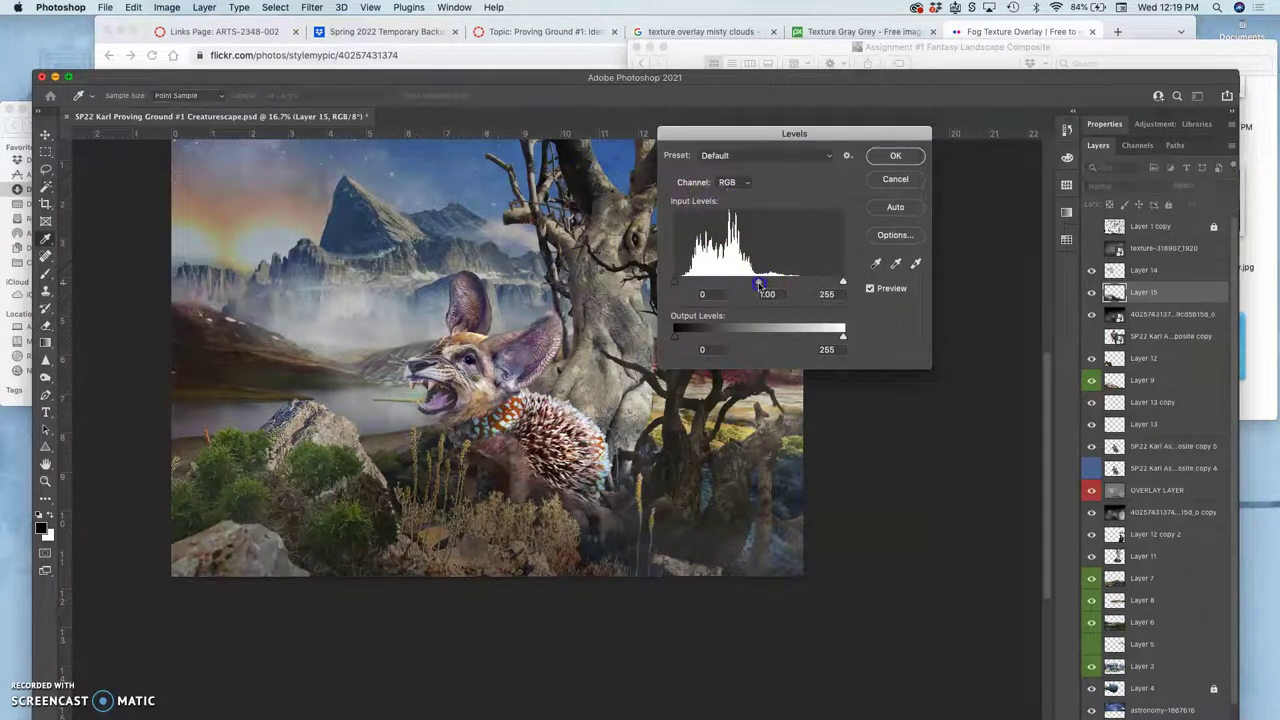
pyautogui.moveTo(759, 285)
pyautogui.mouseDown()
pyautogui.moveTo(746, 286)
pyautogui.moveTo(790, 284)
pyautogui.moveTo(752, 287)
pyautogui.mouseUp()
pyautogui.click(896, 157)
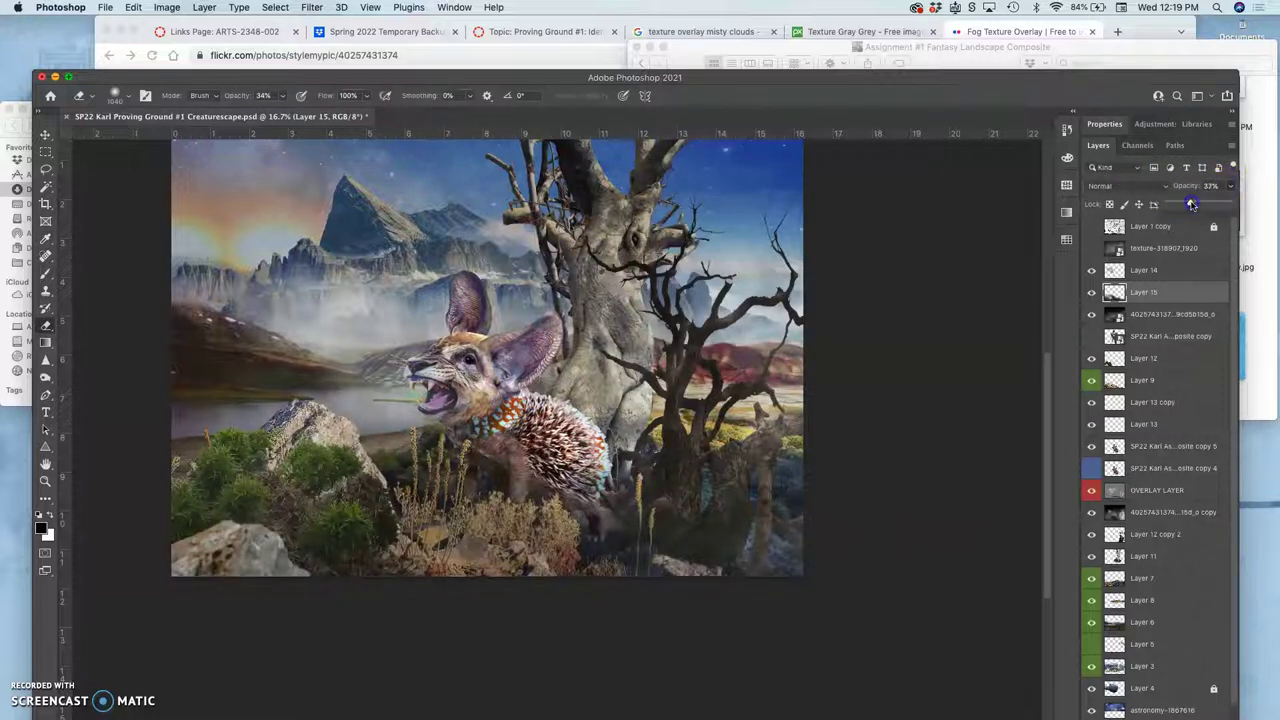
pyautogui.moveTo(1192, 204); pyautogui.dragTo(1191, 205)
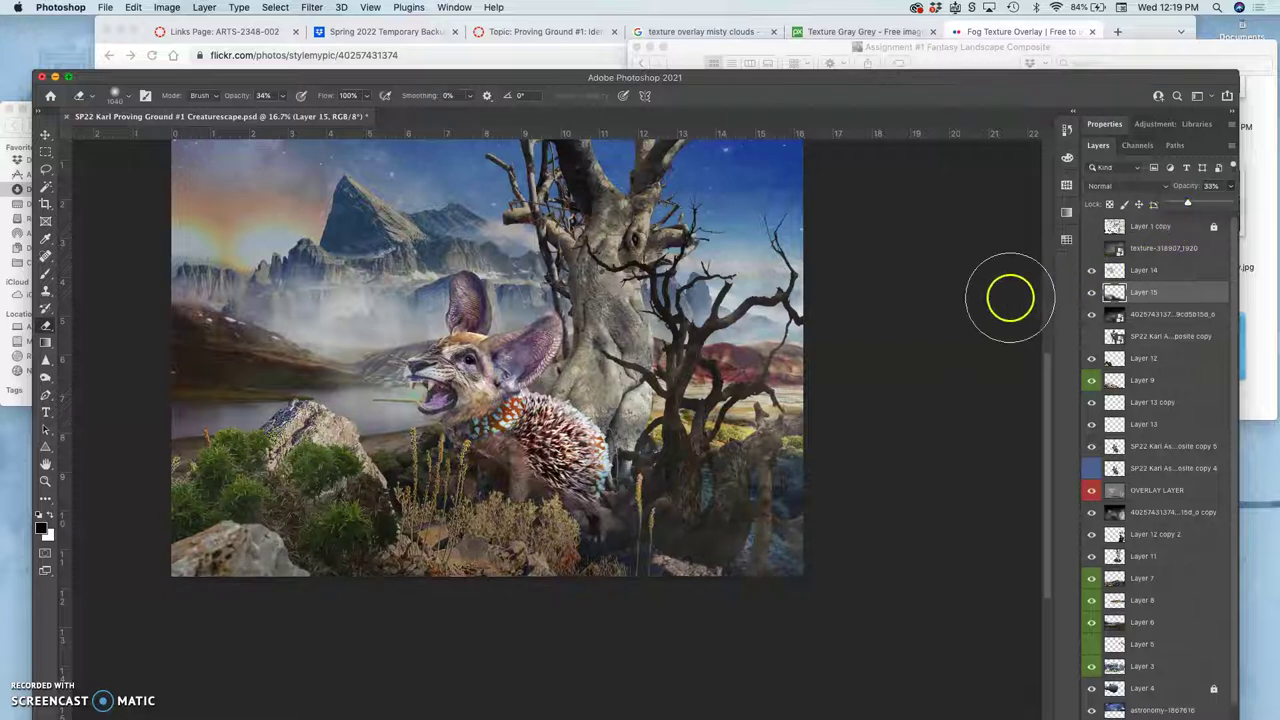
# Erase the dark blotch at the tree base
pyautogui.click(898, 330)
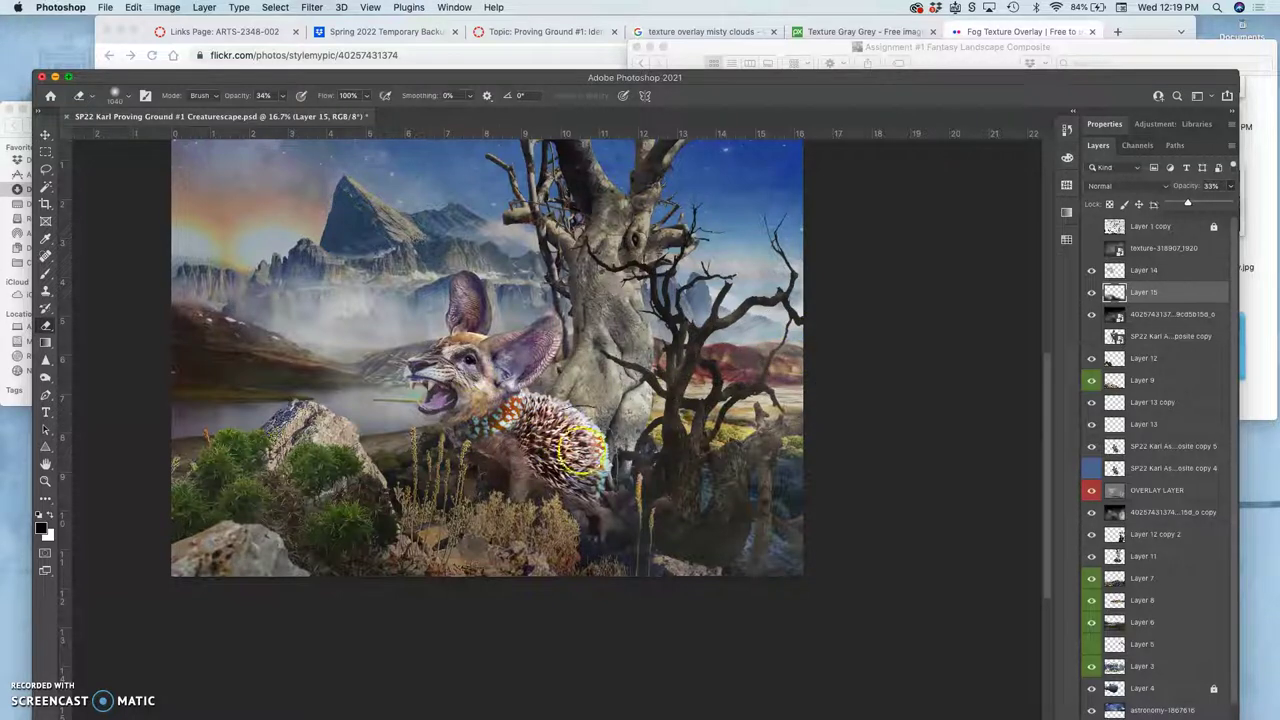
pyautogui.click(650, 458)
pyautogui.moveTo(650, 458); pyautogui.dragTo(663, 457)
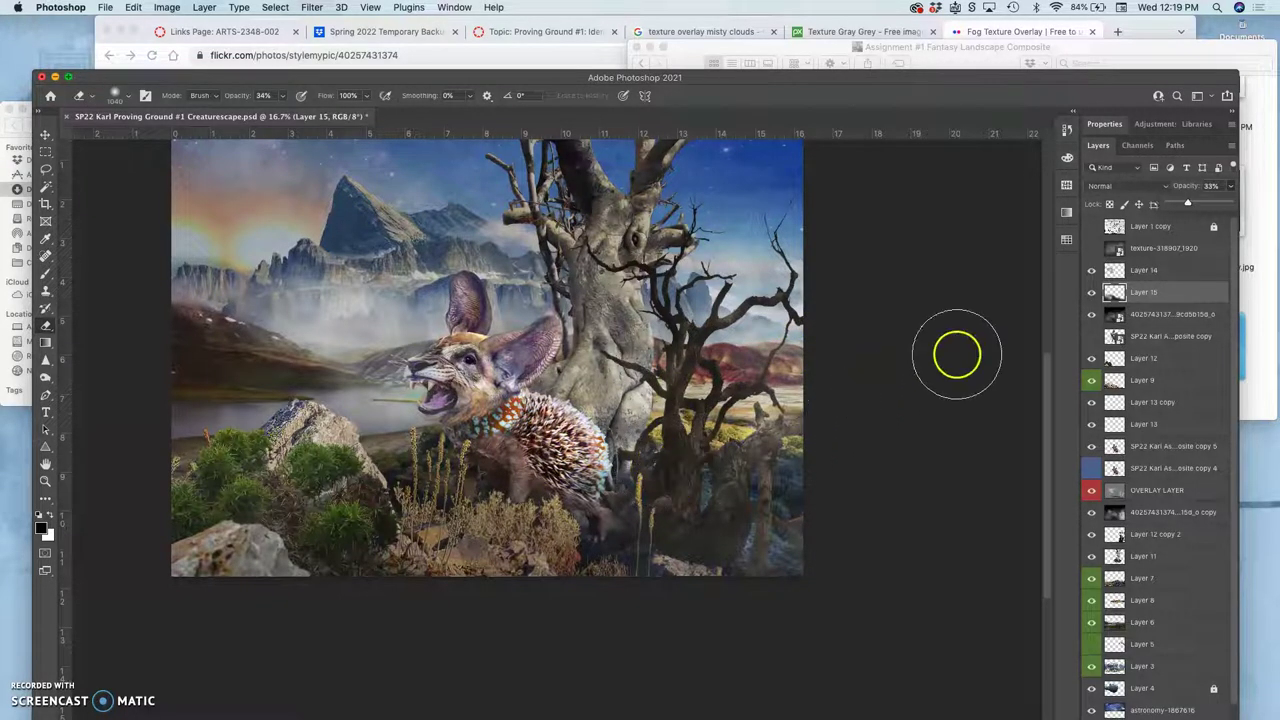
pyautogui.click(833, 296)
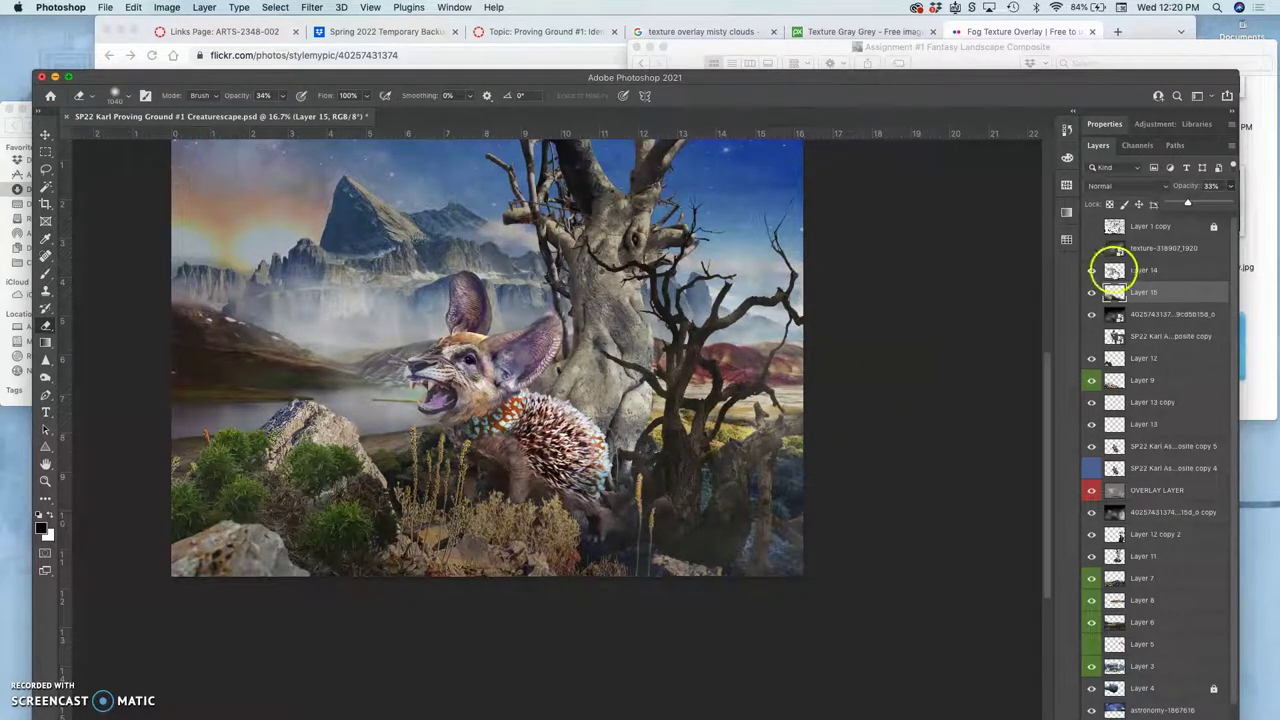
# Duplicate Layer 14 and shift the copy down and to the right
pyautogui.click(1114, 270)
pyautogui.press('super+j')
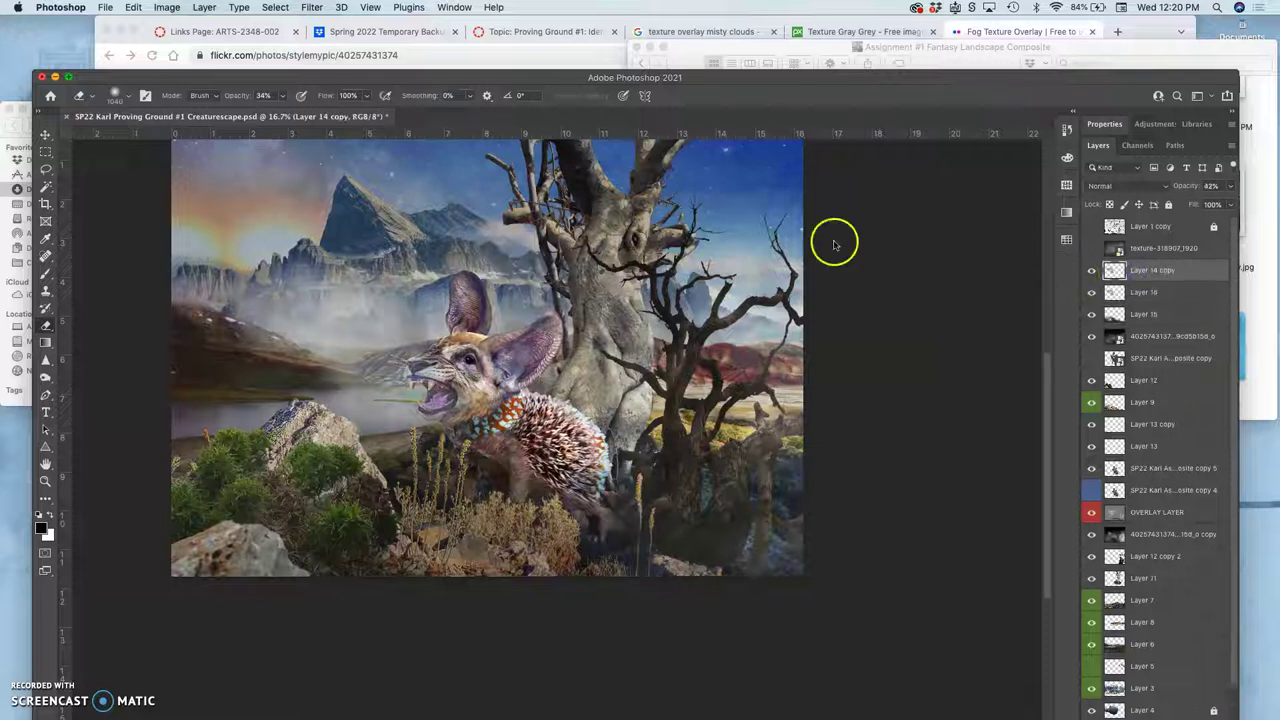
pyautogui.click(45, 133)
pyautogui.moveTo(446, 369); pyautogui.dragTo(630, 484)
# Erase the copied fog around the tree base, hedgehog body and right tree trunk
pyautogui.click(46, 326)
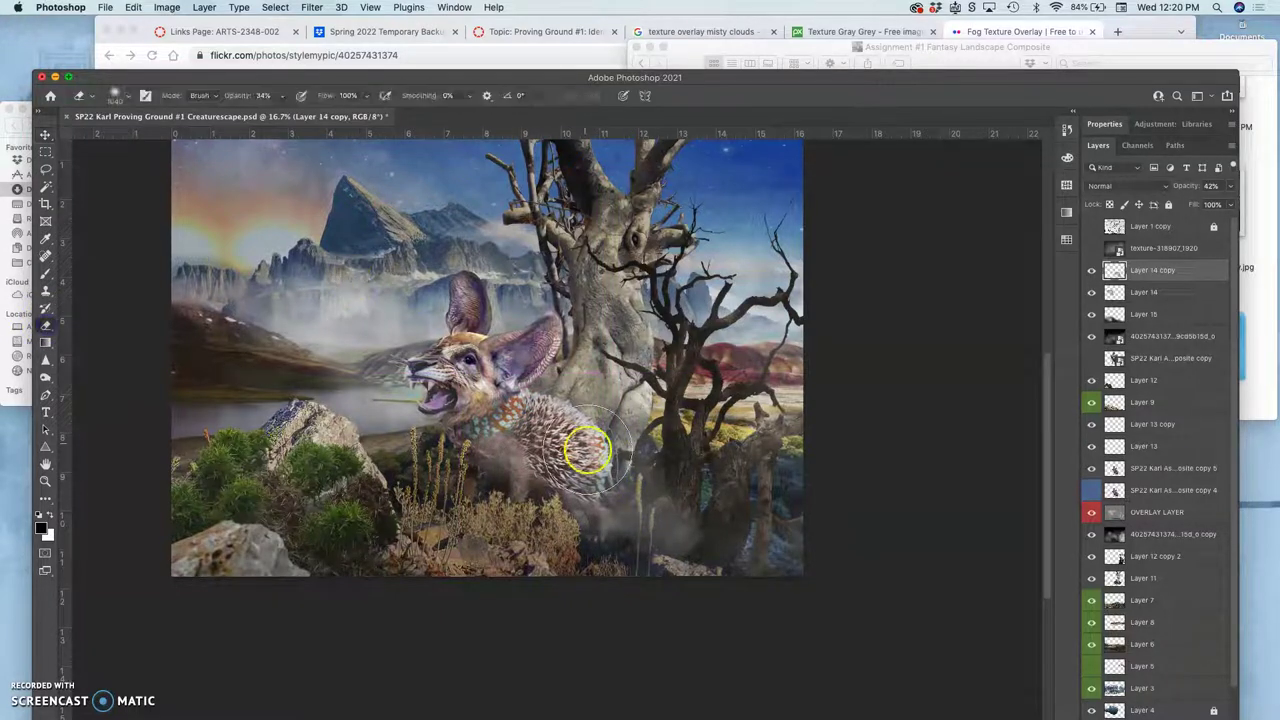
pyautogui.click(671, 508)
pyautogui.click(675, 510)
pyautogui.moveTo(675, 510)
pyautogui.mouseDown()
pyautogui.moveTo(662, 471)
pyautogui.moveTo(636, 518)
pyautogui.moveTo(606, 534)
pyautogui.moveTo(522, 498)
pyautogui.moveTo(528, 464)
pyautogui.moveTo(673, 487)
pyautogui.moveTo(643, 430)
pyautogui.moveTo(497, 431)
pyautogui.moveTo(507, 416)
pyautogui.moveTo(480, 456)
pyautogui.moveTo(493, 386)
pyautogui.moveTo(465, 370)
pyautogui.mouseUp()
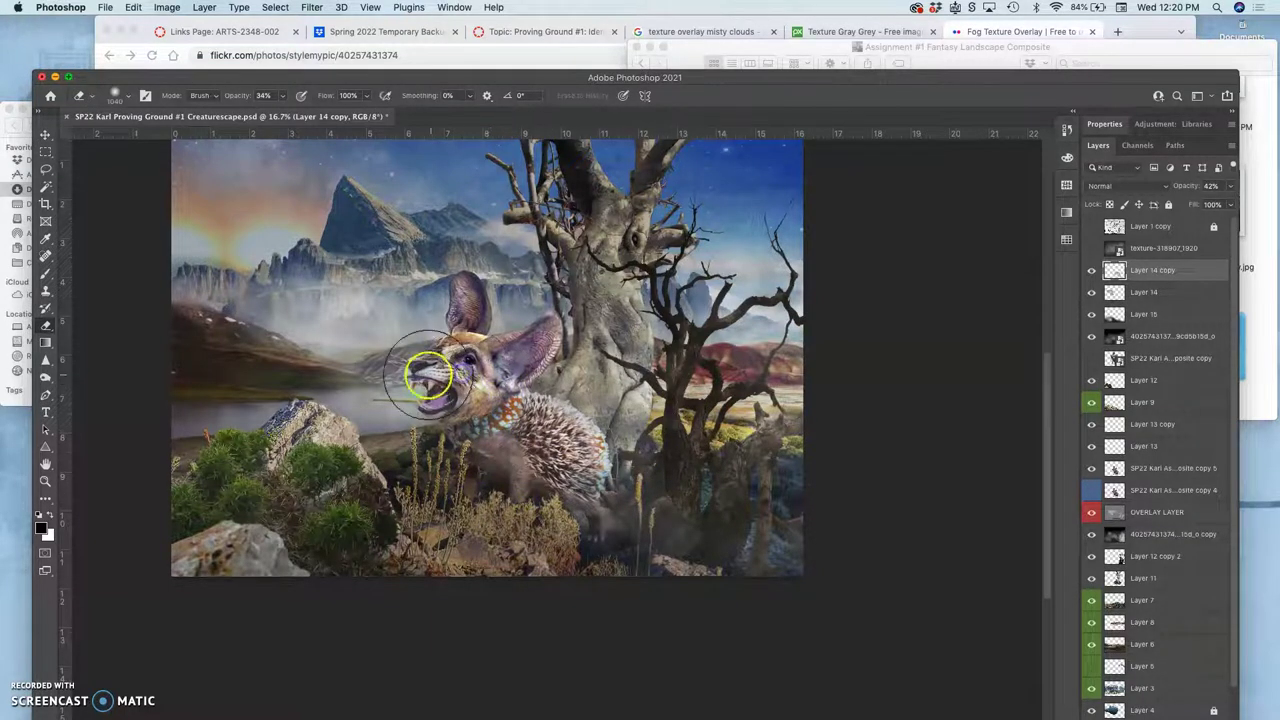
pyautogui.click(730, 398)
pyautogui.moveTo(730, 398)
pyautogui.mouseDown()
pyautogui.moveTo(700, 411)
pyautogui.moveTo(692, 477)
pyautogui.moveTo(657, 492)
pyautogui.moveTo(683, 525)
pyautogui.moveTo(739, 518)
pyautogui.moveTo(774, 469)
pyautogui.moveTo(729, 474)
pyautogui.mouseUp()
# Zoom out to the whole image and save the composite
pyautogui.press('super+minus')
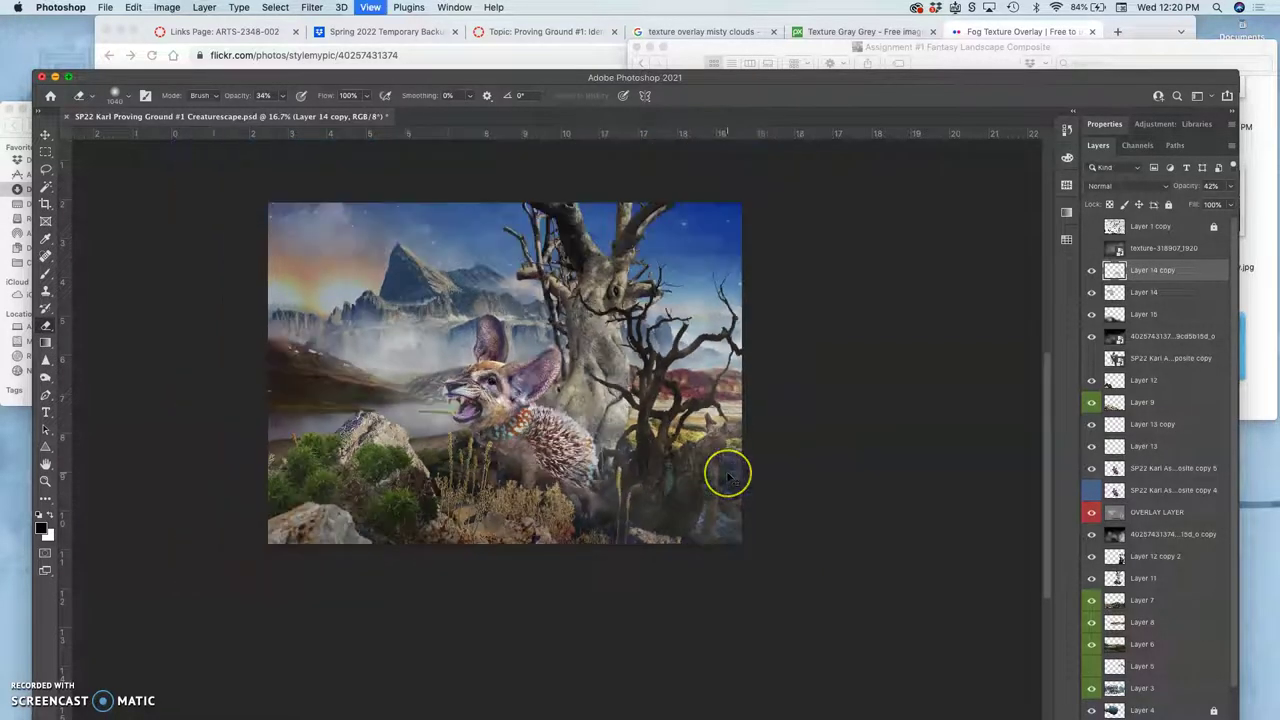
pyautogui.click(840, 481)
pyautogui.press('super+s')
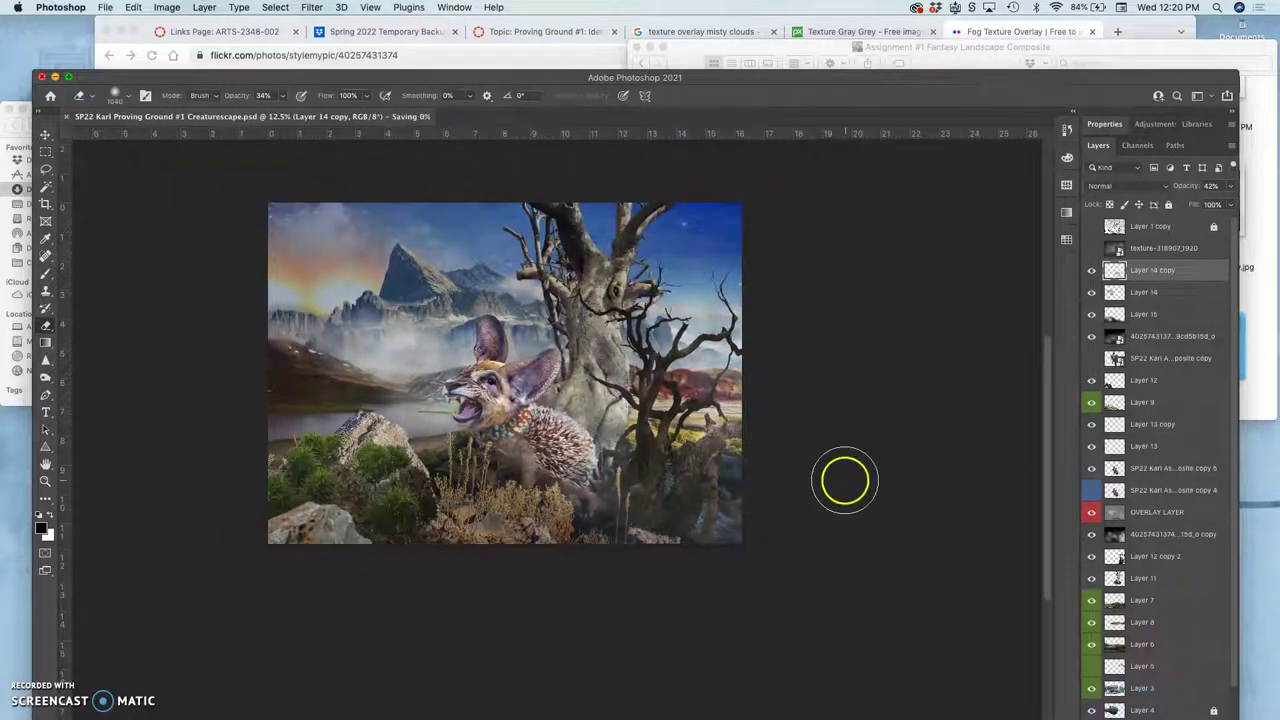